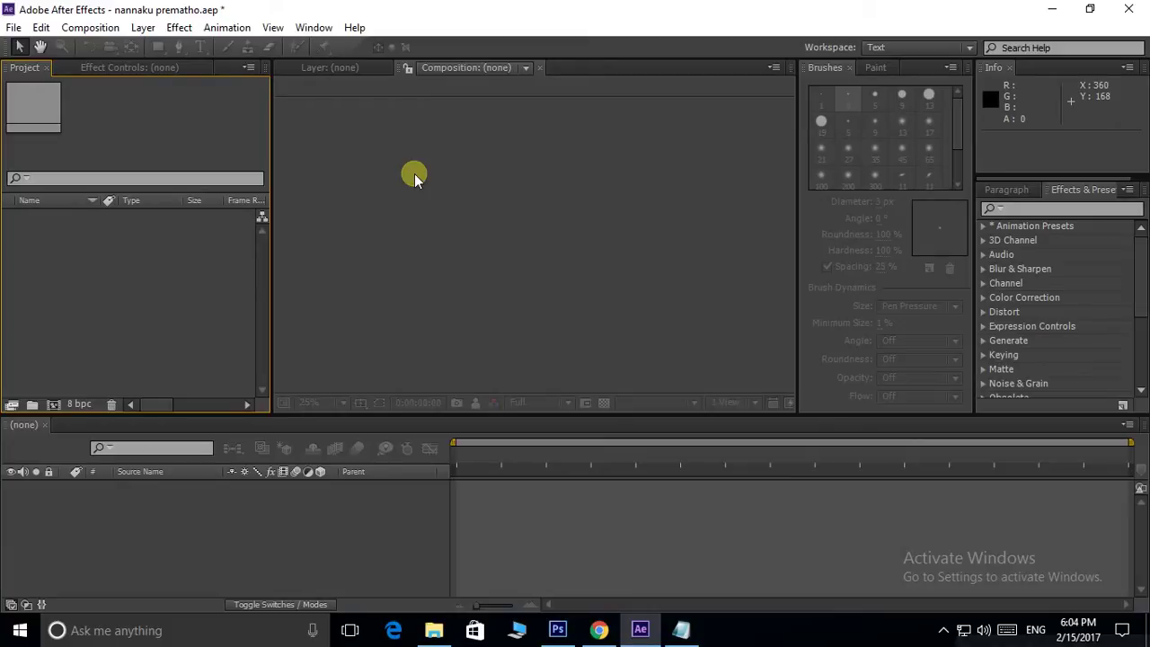
# Play the YouTube trailer from 1:14, pause on the Telugu title at 1:18, and return to After Effects
pyautogui.click(599, 629)
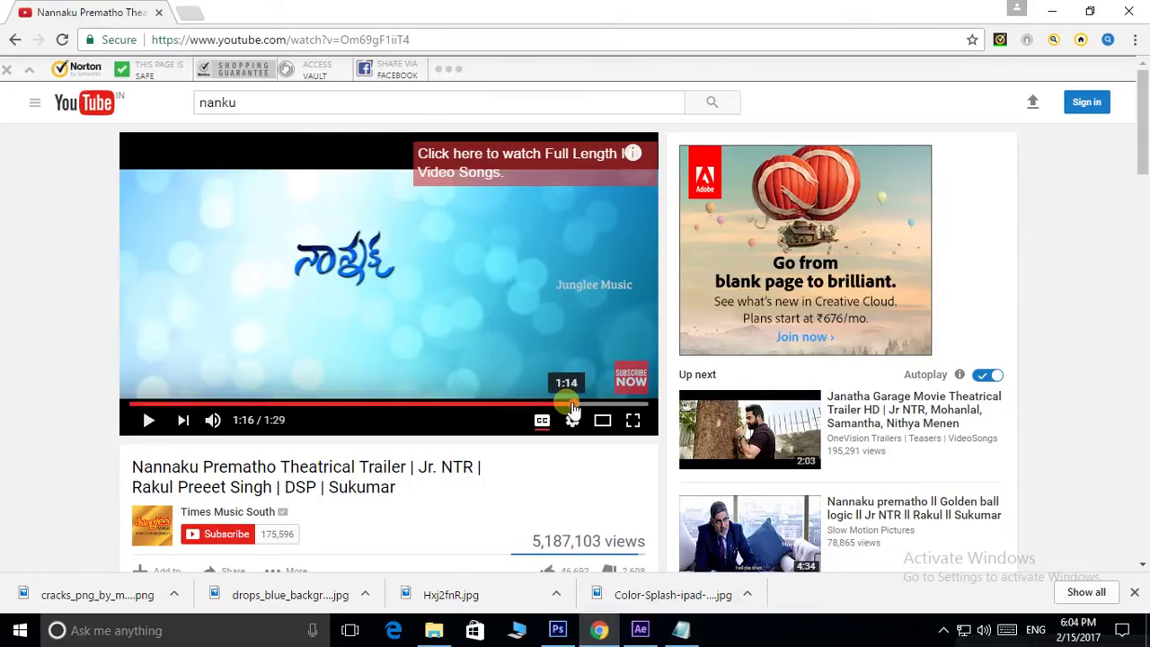
pyautogui.click(560, 403)
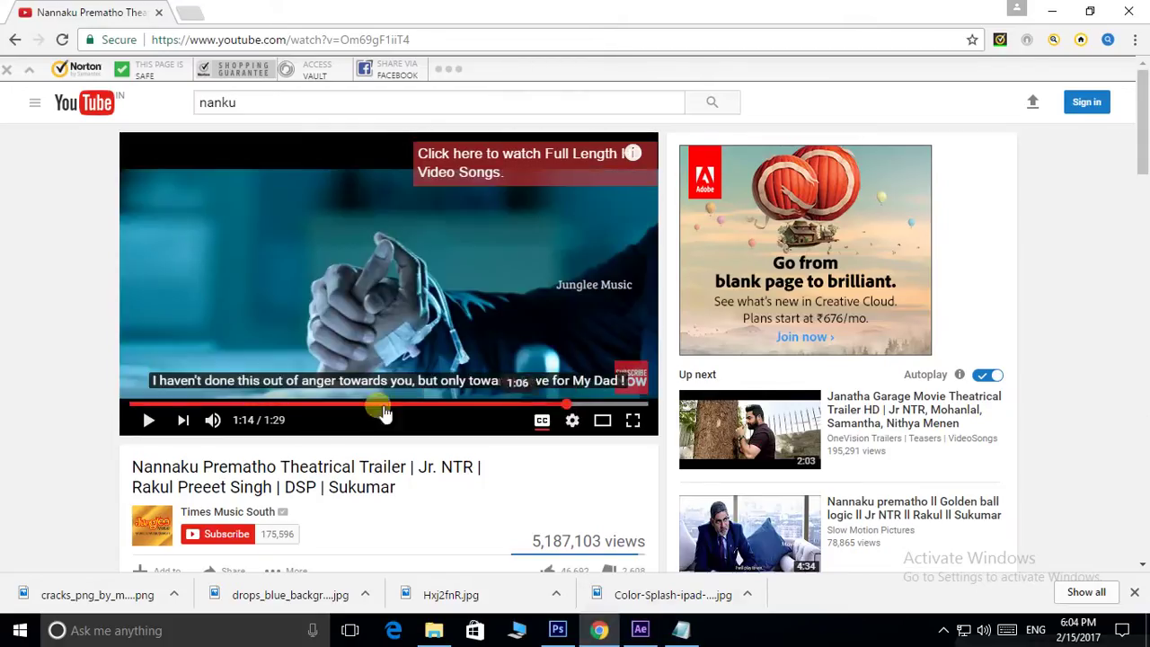
pyautogui.click(151, 426)
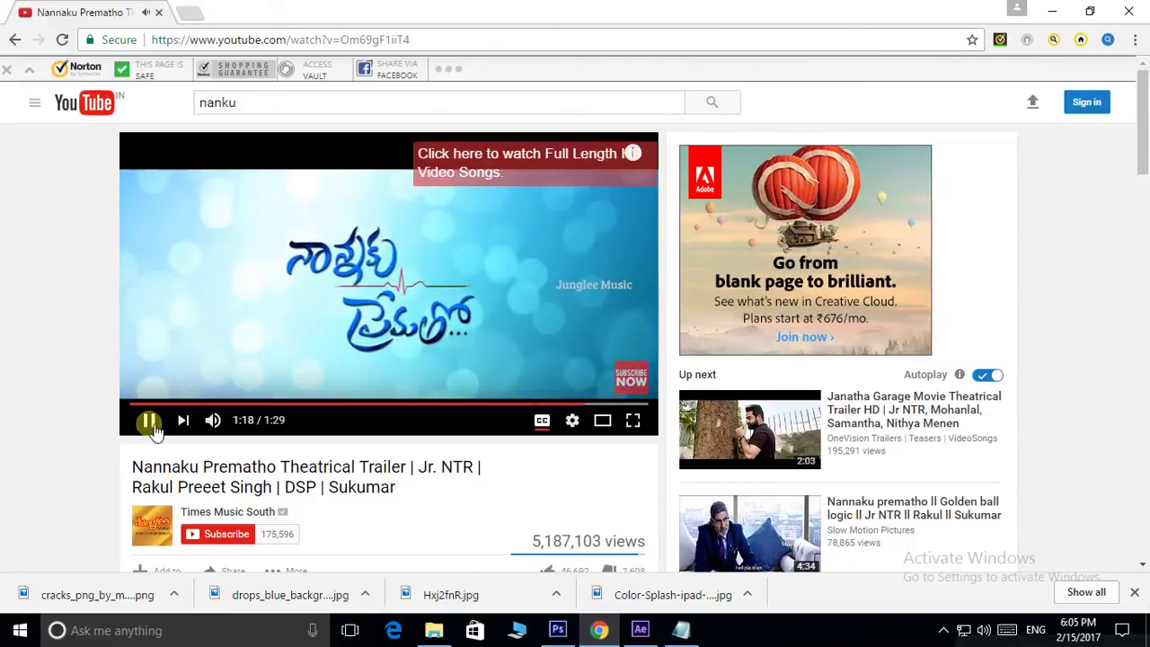
pyautogui.click(149, 421)
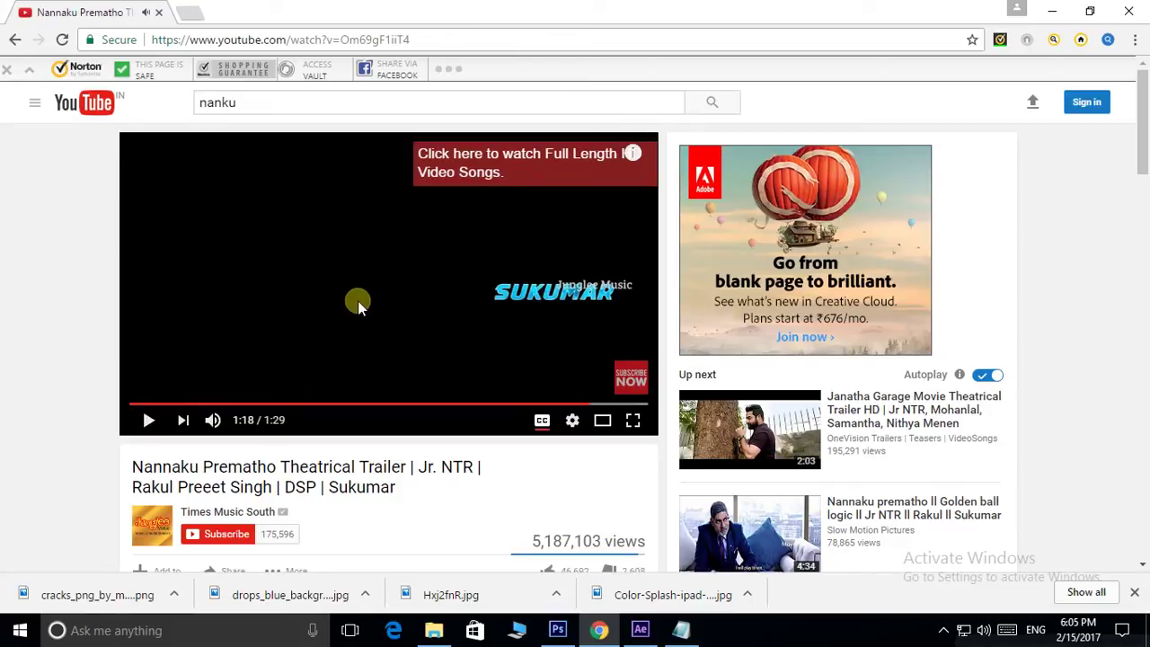
pyautogui.click(640, 630)
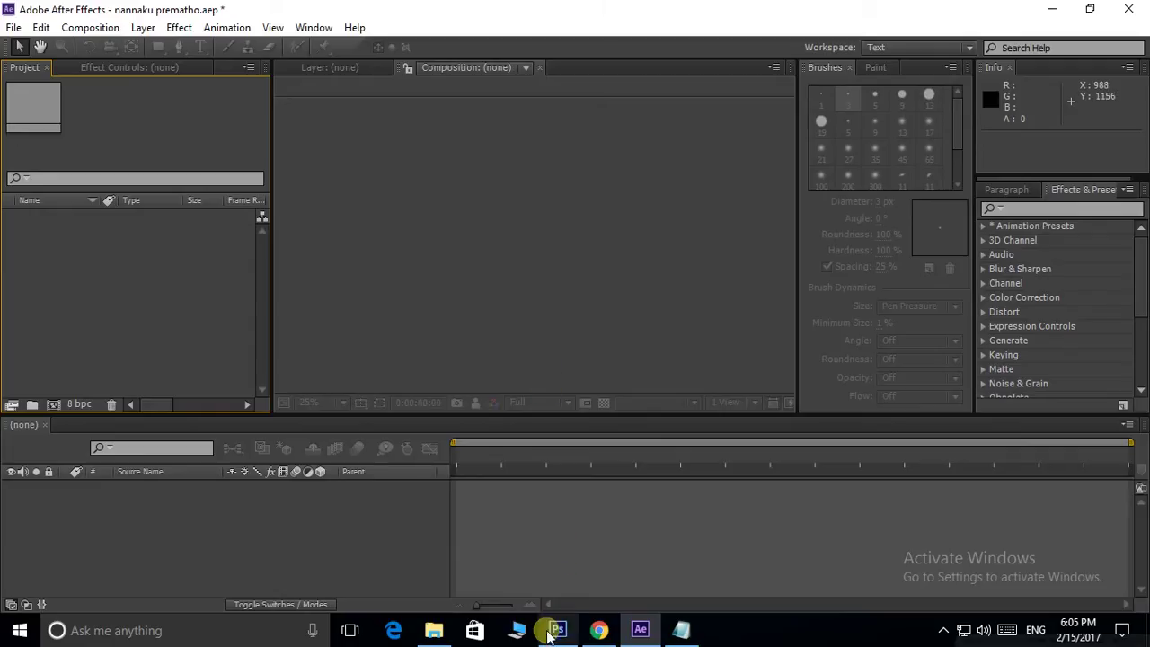
# Compare the TEXTURA_AZUL2 bokeh texture in Photoshop with the reference trailer
pyautogui.click(553, 630)
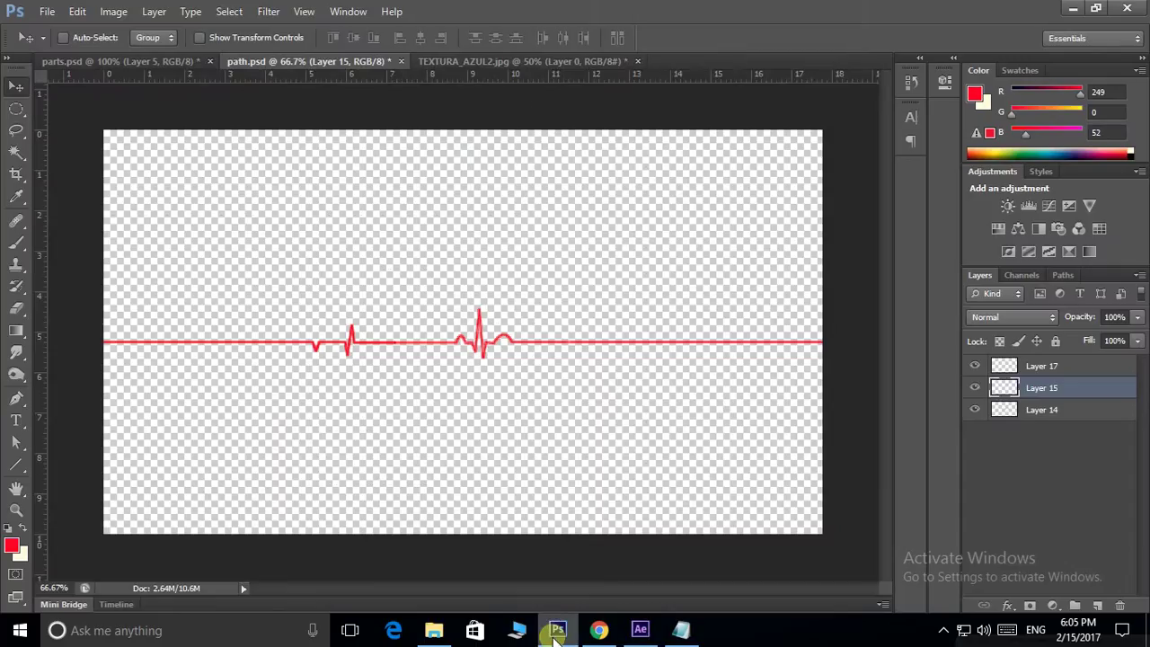
pyautogui.click(508, 69)
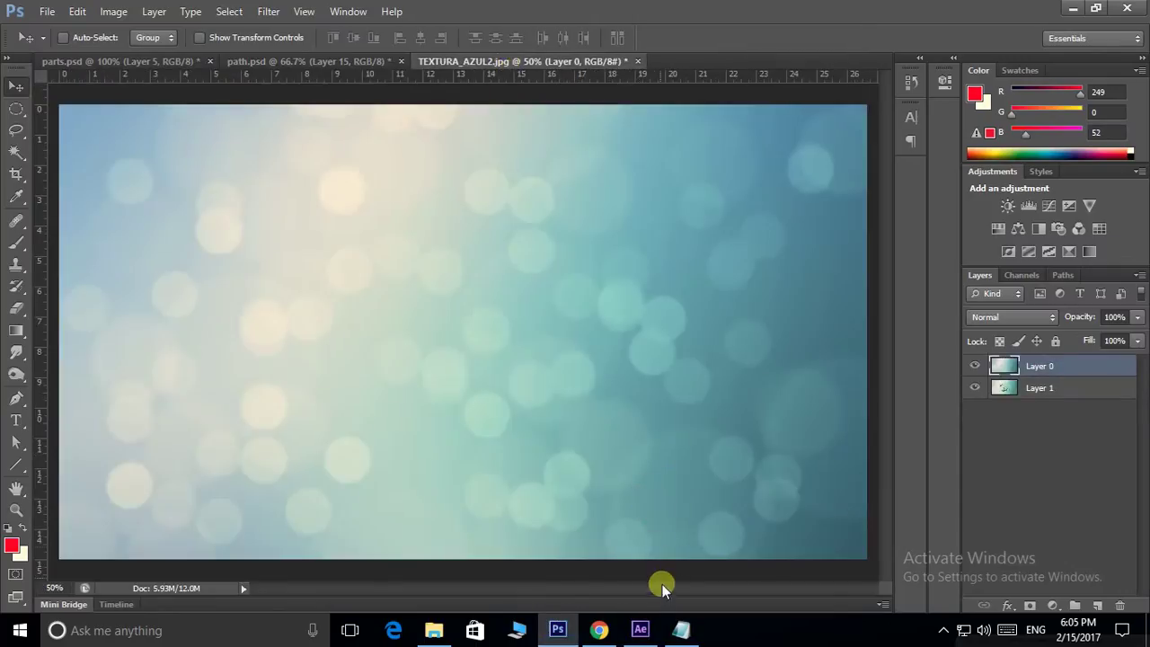
pyautogui.click(640, 630)
pyautogui.click(600, 629)
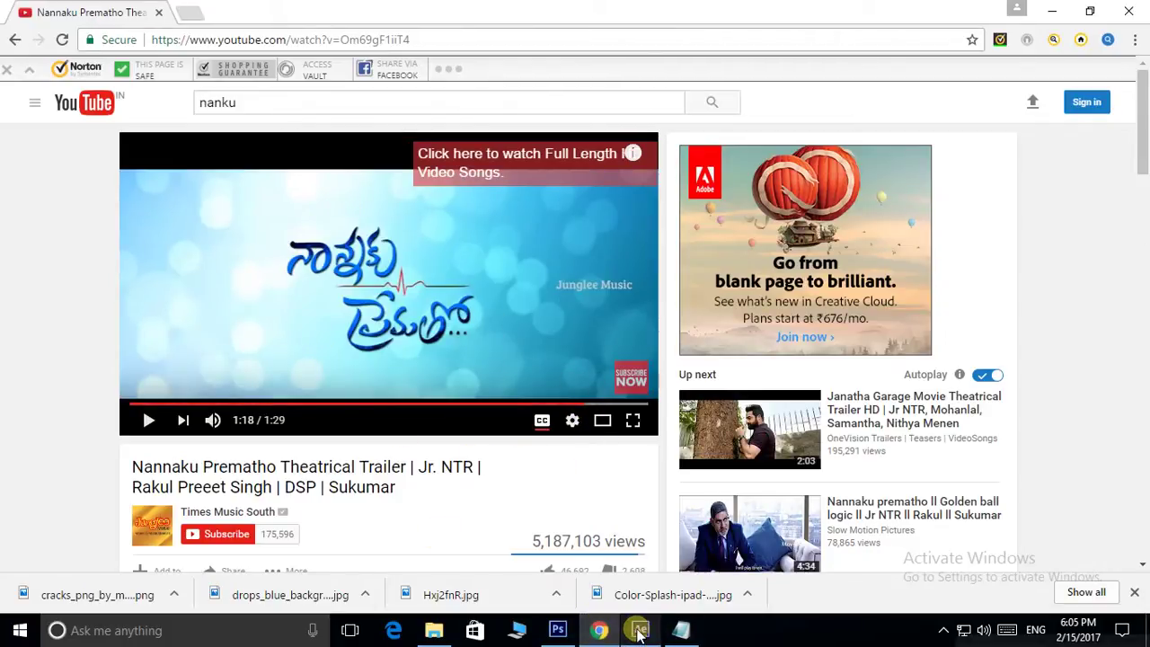
pyautogui.click(558, 629)
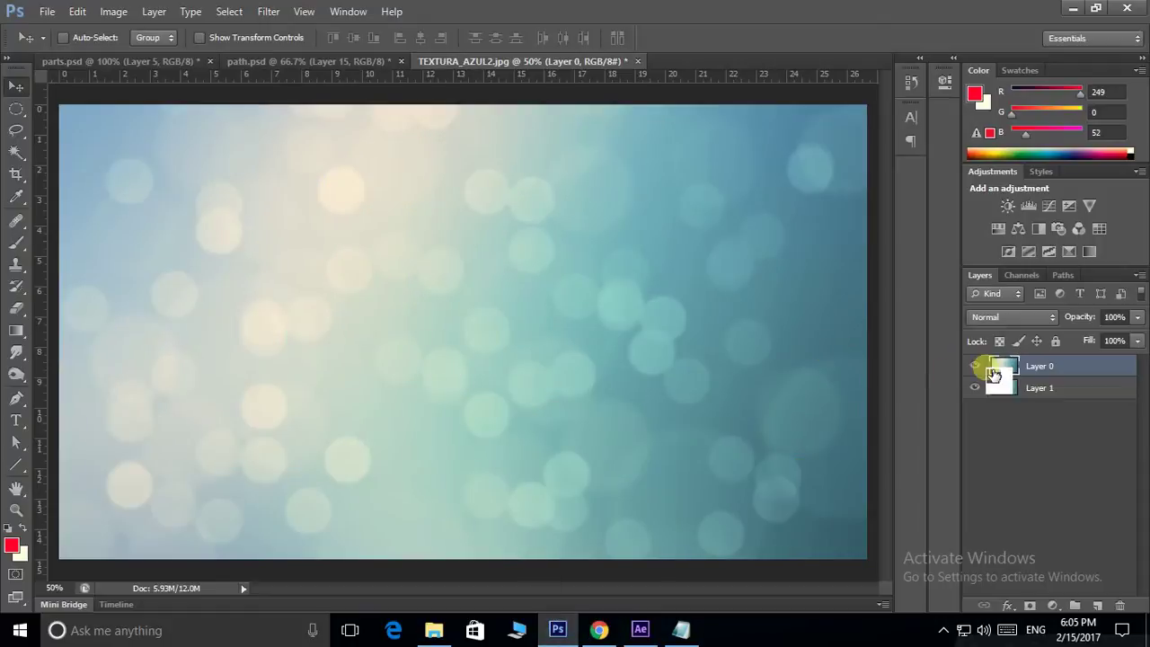
# Toggle Layer 0 off and on to reveal the title artwork, then drag it to parts.psd
pyautogui.click(976, 367)
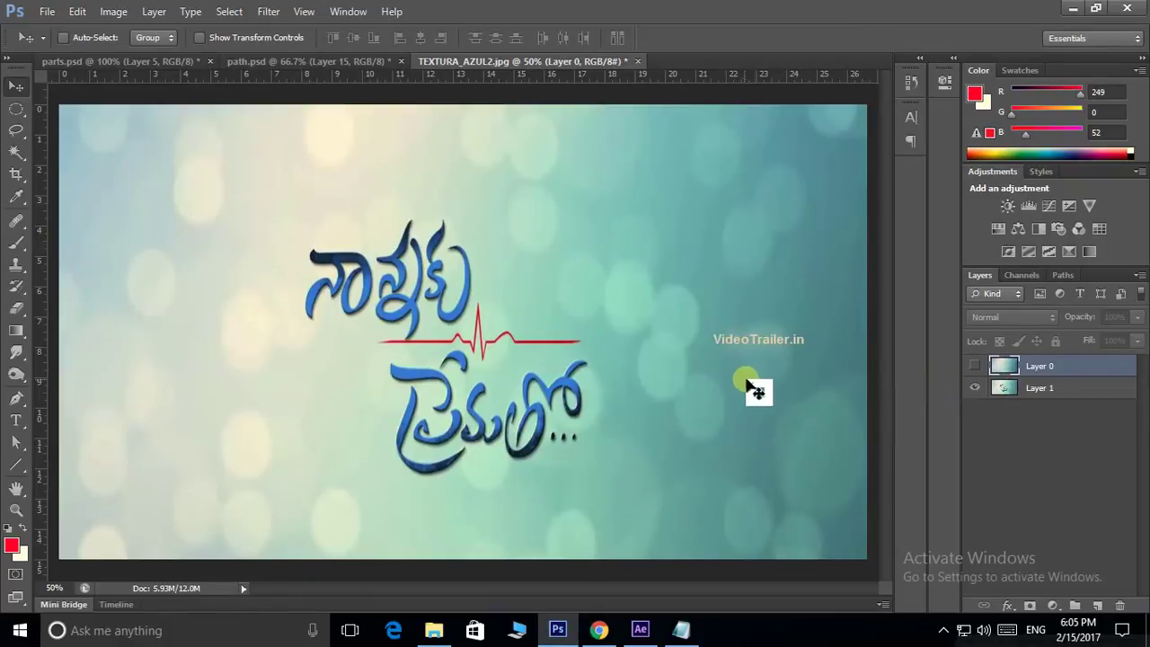
pyautogui.click(975, 366)
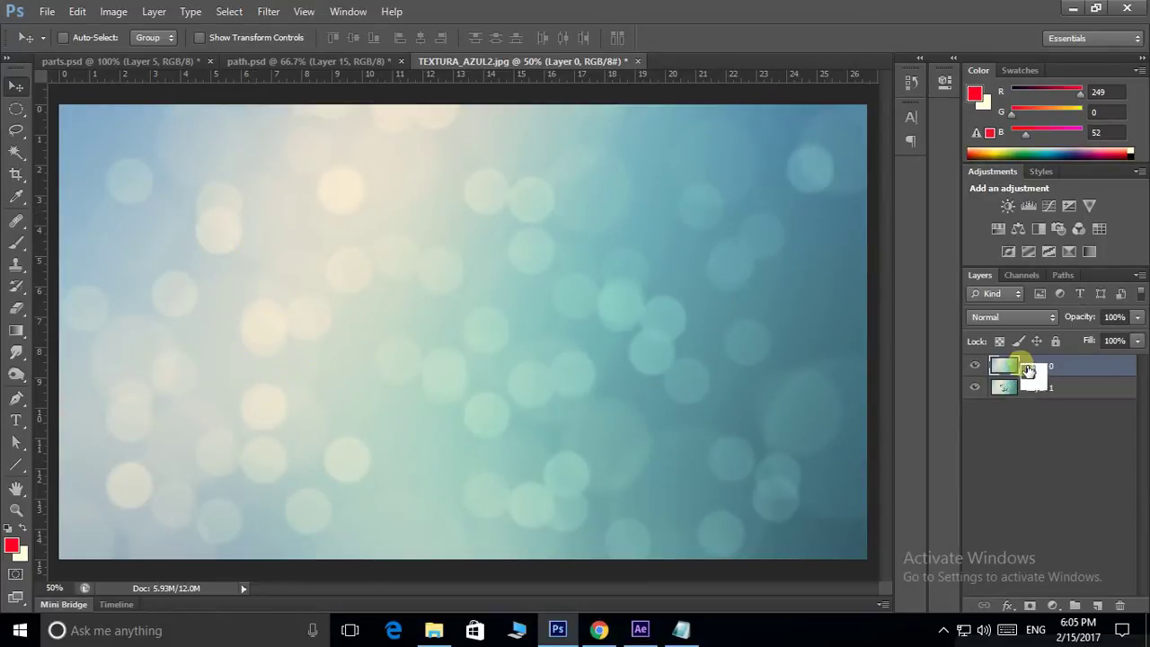
pyautogui.moveTo(1029, 369)
pyautogui.mouseDown()
pyautogui.moveTo(435, 238)
pyautogui.moveTo(293, 244)
pyautogui.moveTo(401, 235)
pyautogui.moveTo(309, 253)
pyautogui.mouseUp()
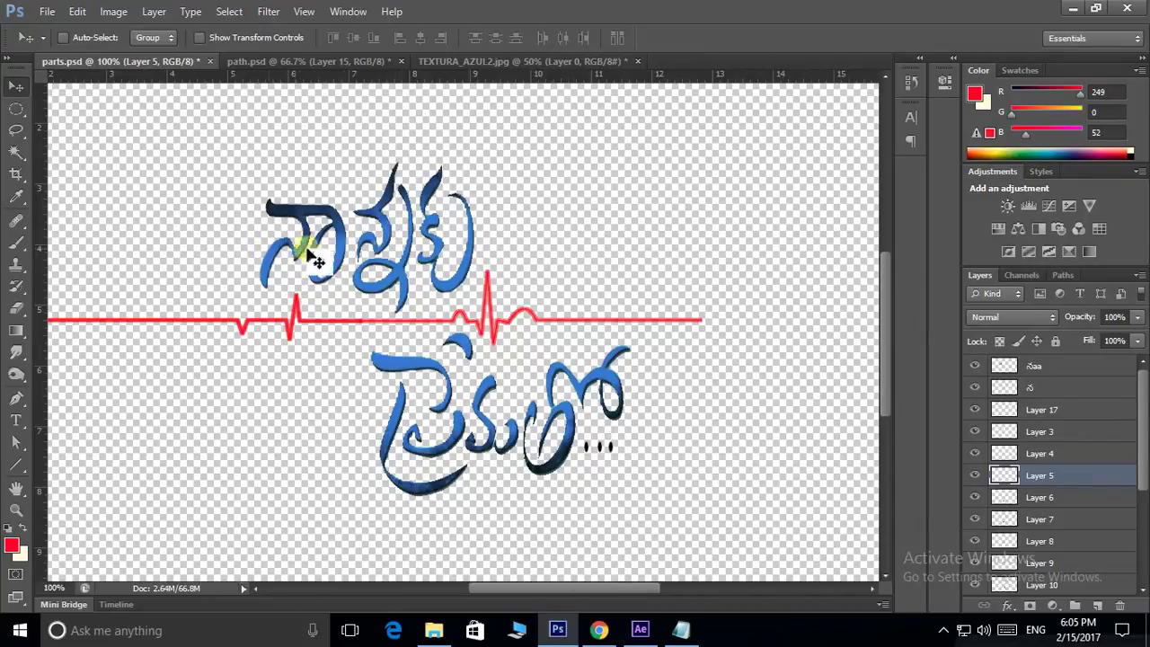
pyautogui.moveTo(316, 261)
pyautogui.mouseDown()
pyautogui.moveTo(1049, 384)
pyautogui.moveTo(984, 373)
pyautogui.mouseUp()
pyautogui.click(976, 367)
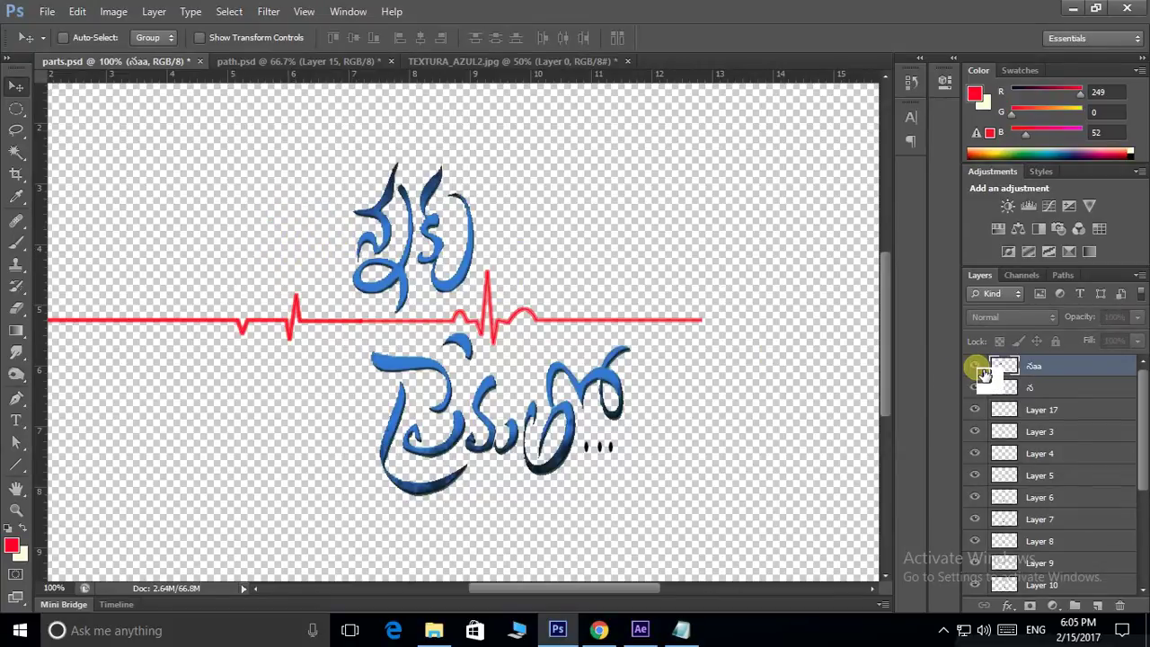
pyautogui.click(977, 368)
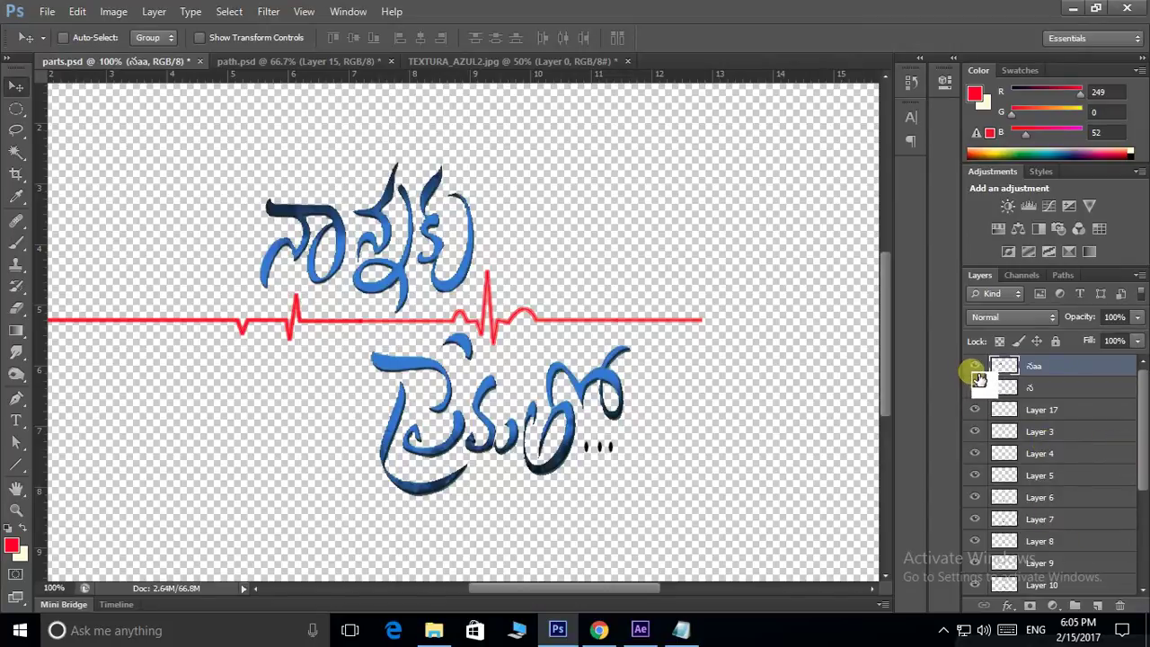
pyautogui.moveTo(979, 378); pyautogui.dragTo(983, 418)
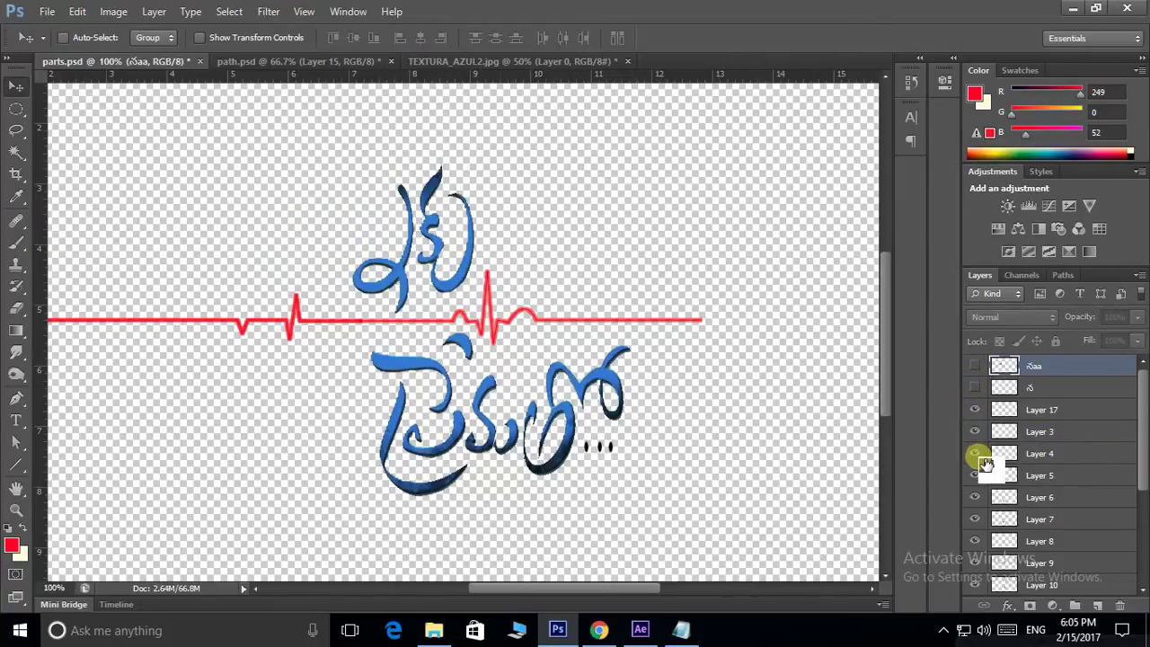
pyautogui.click(975, 453)
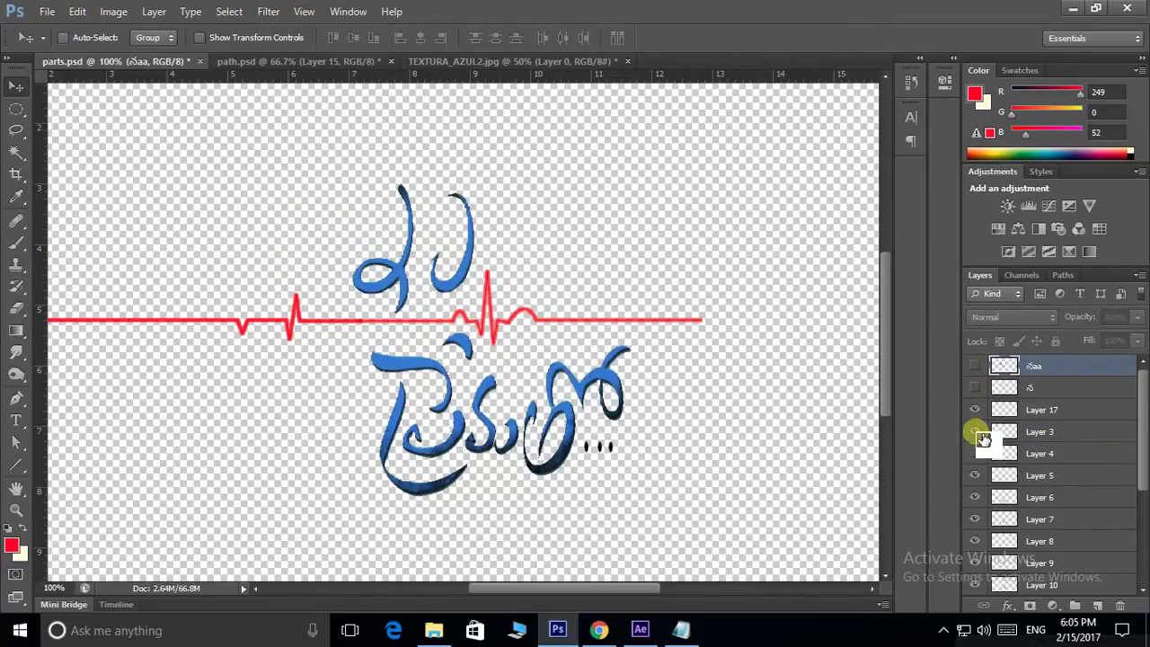
pyautogui.click(975, 431)
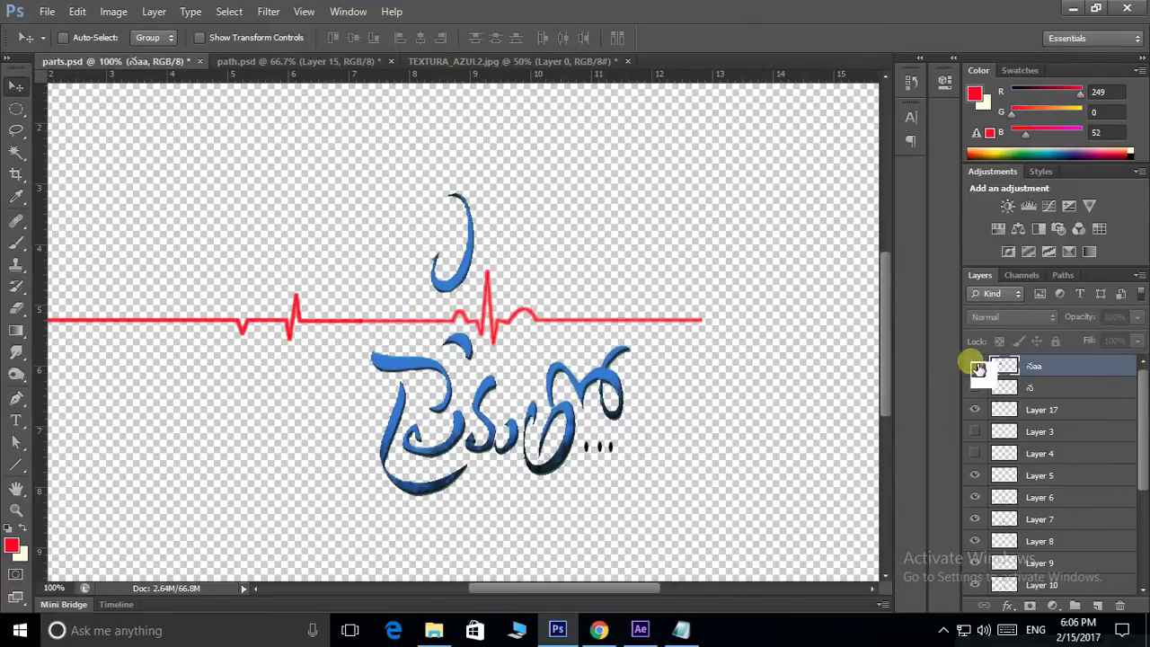
pyautogui.click(975, 366)
pyautogui.click(975, 388)
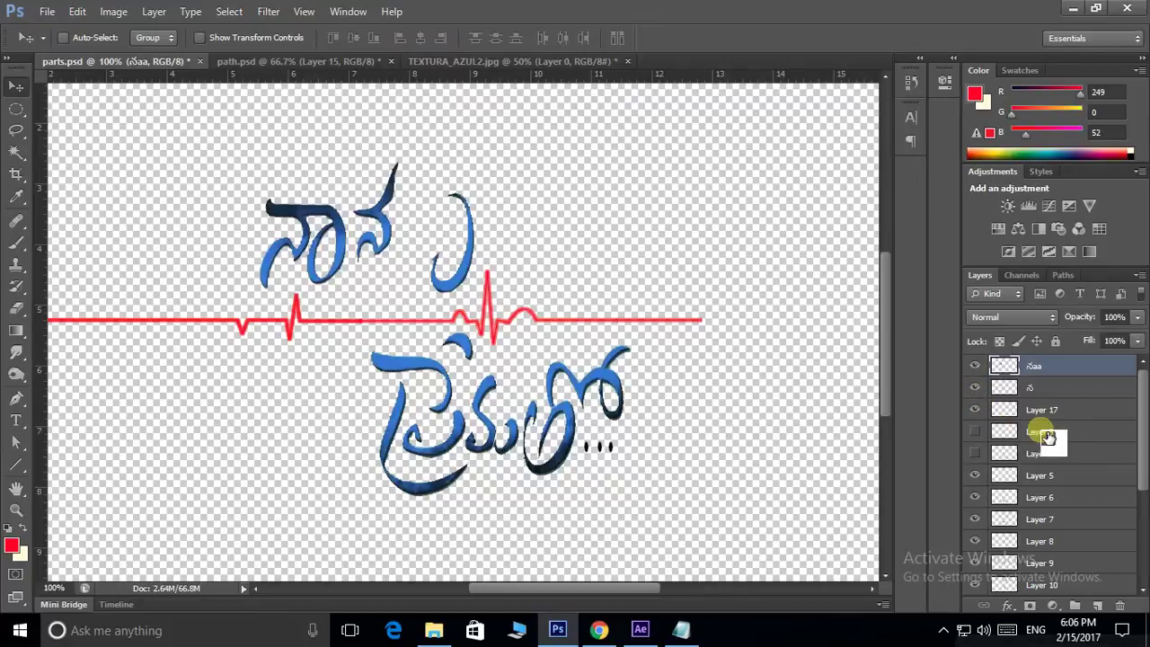
pyautogui.click(975, 433)
pyautogui.click(977, 459)
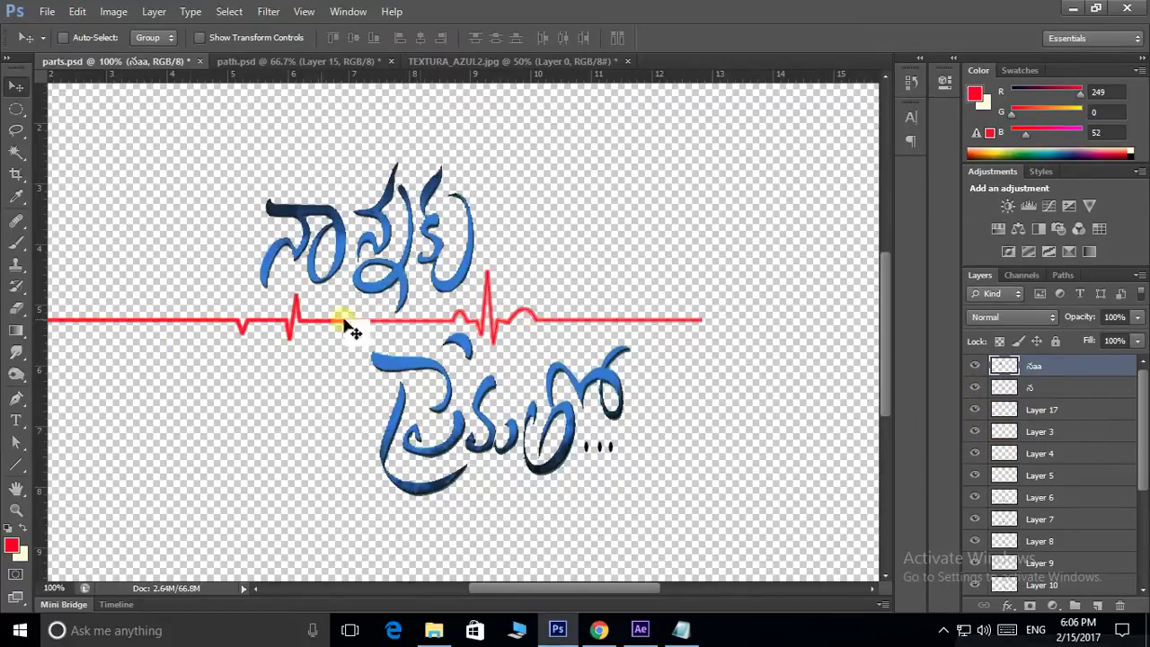
# In path.psd, toggle the left, right and middle-spike heartbeat line layers to check each part
pyautogui.click(312, 66)
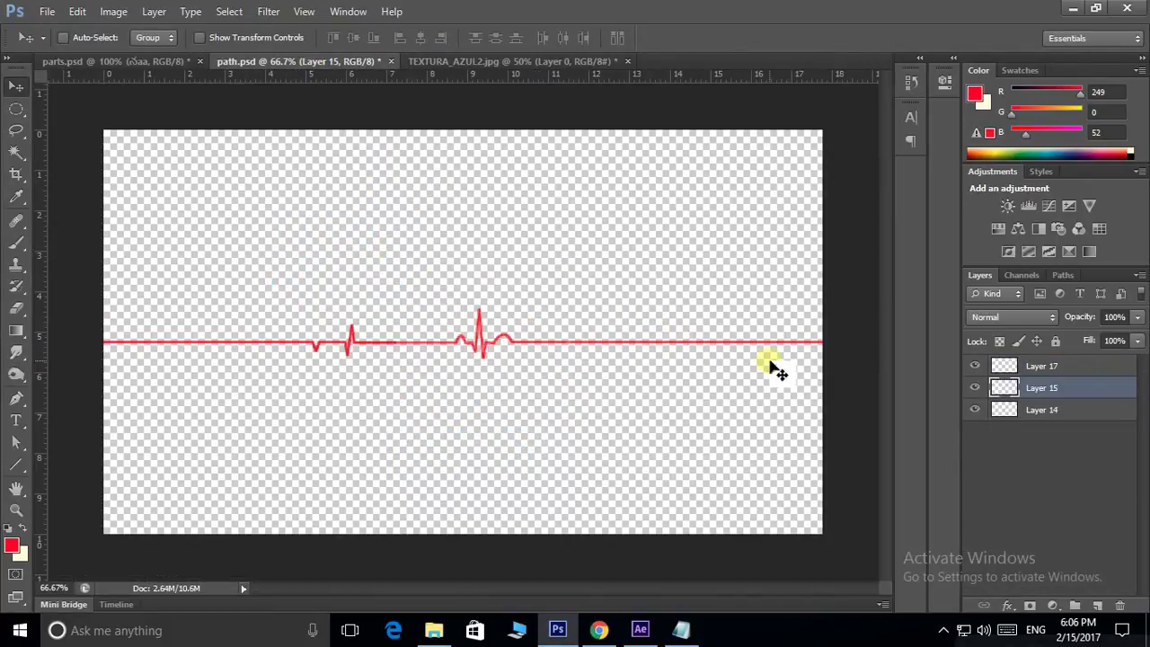
pyautogui.click(975, 366)
pyautogui.click(975, 366)
pyautogui.moveTo(983, 375); pyautogui.dragTo(982, 393)
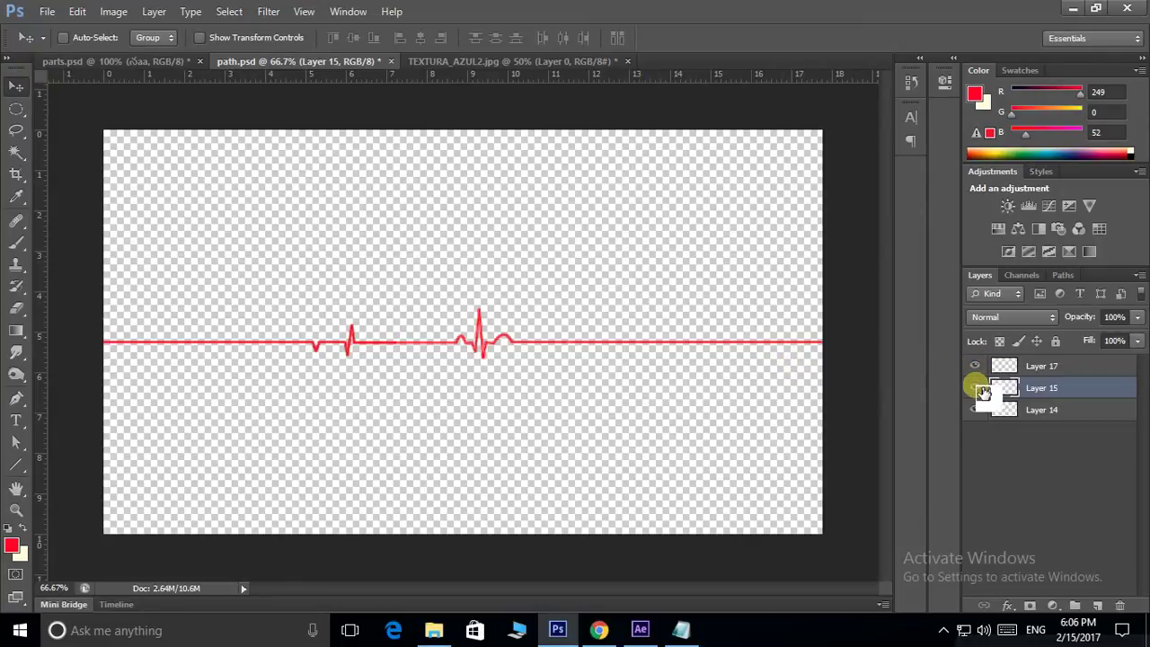
pyautogui.click(975, 387)
pyautogui.click(975, 387)
pyautogui.click(975, 410)
pyautogui.click(975, 410)
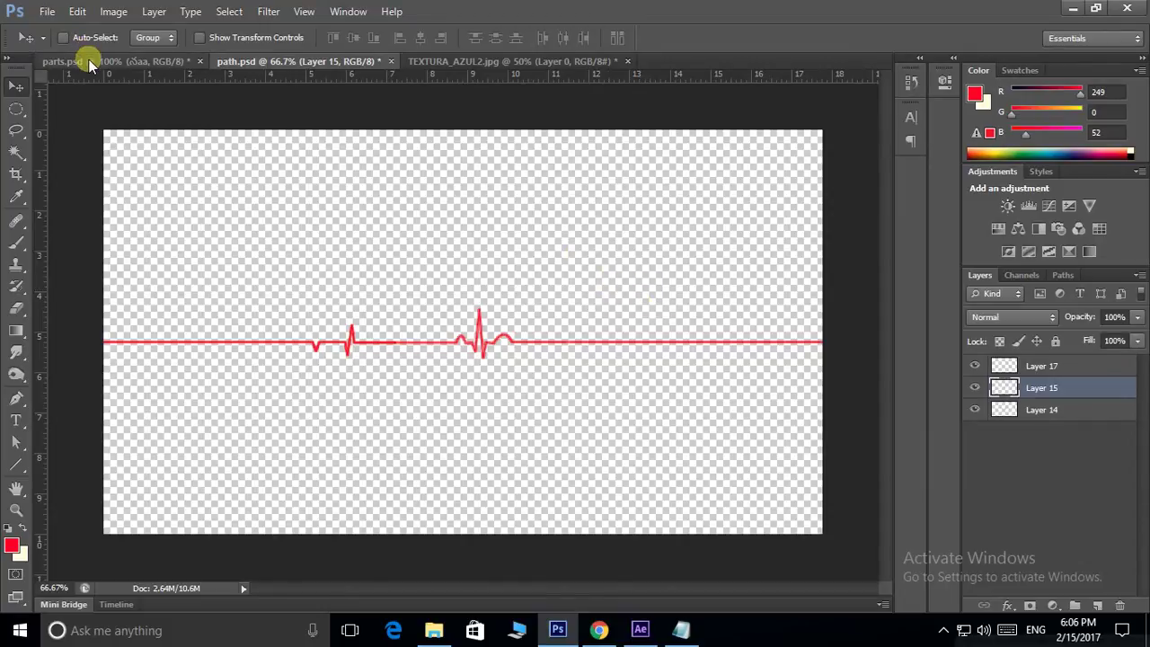
# Review the parts.psd, path.psd and TEXTURA_AZUL2 documents, then return to After Effects
pyautogui.click(116, 69)
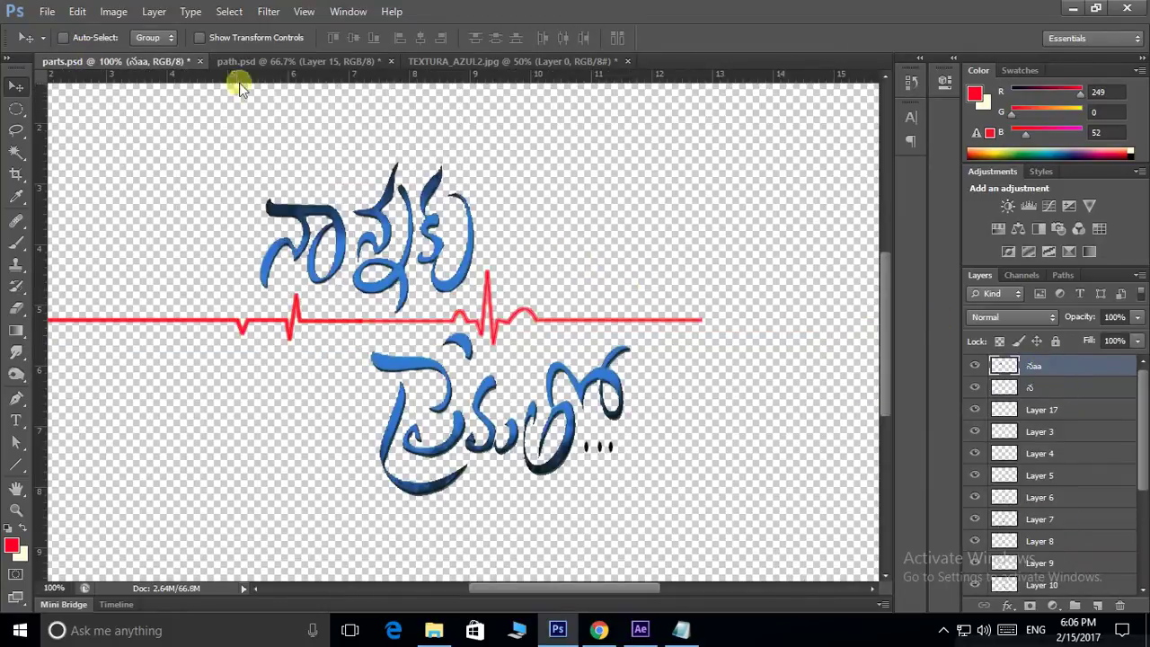
pyautogui.click(270, 65)
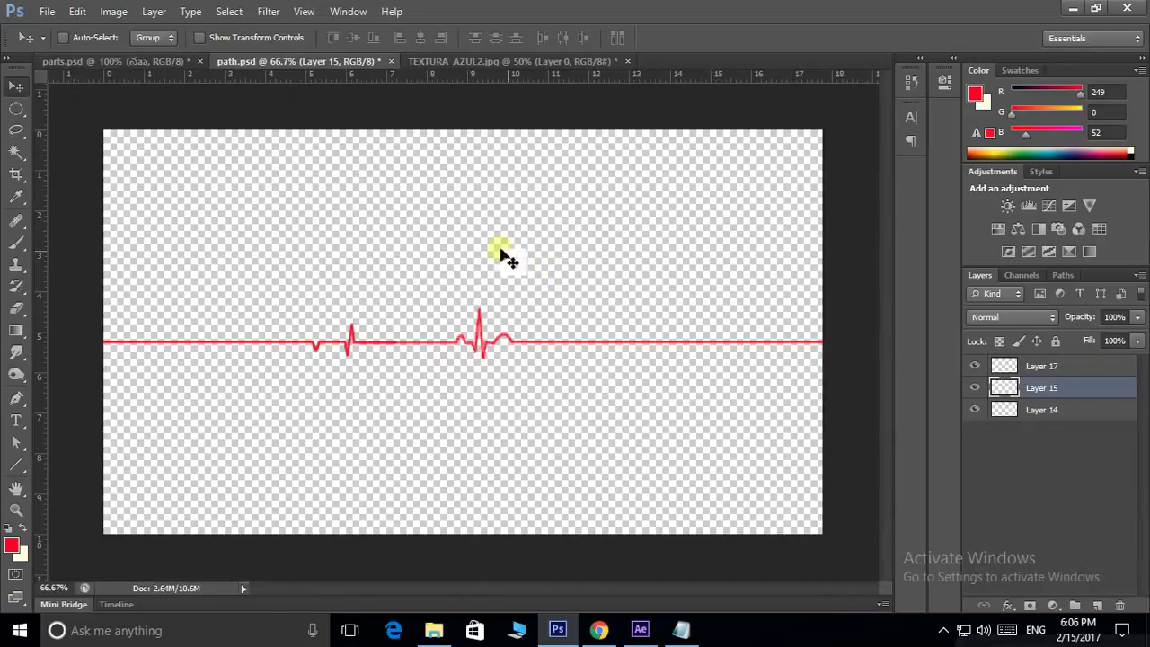
pyautogui.click(529, 63)
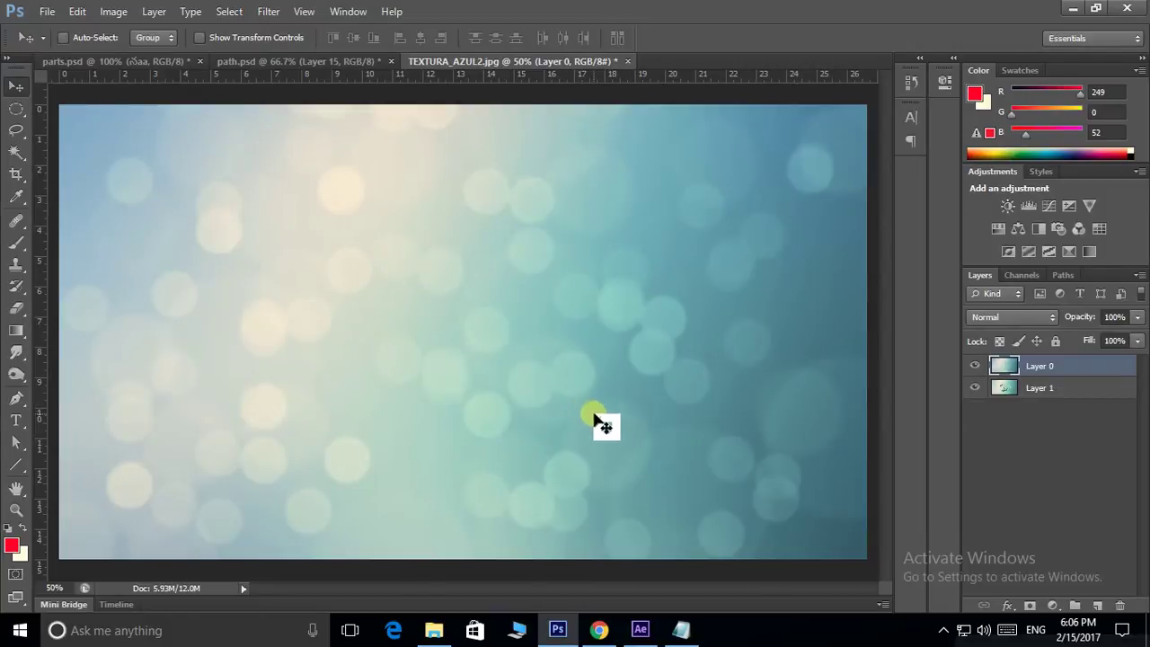
pyautogui.moveTo(641, 630)
pyautogui.click(564, 531)
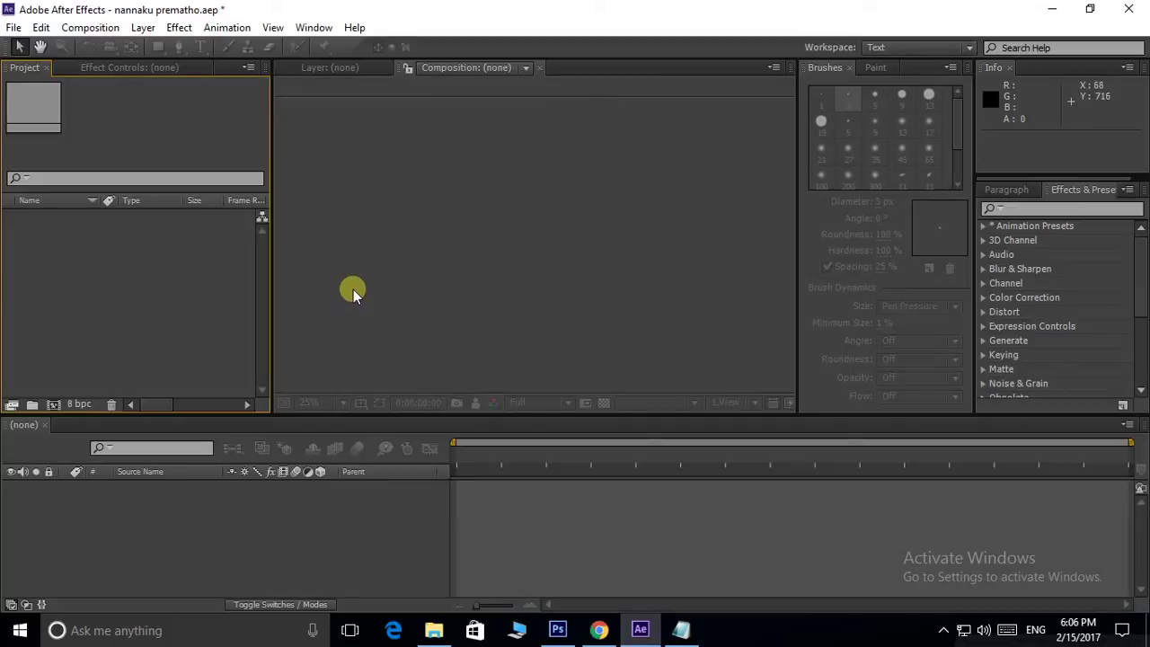
# Import parts.psd as a Composition with Merge Layer Styles into Footage
pyautogui.doubleClick(110, 279)
pyautogui.moveTo(629, 124); pyautogui.dragTo(602, 65)
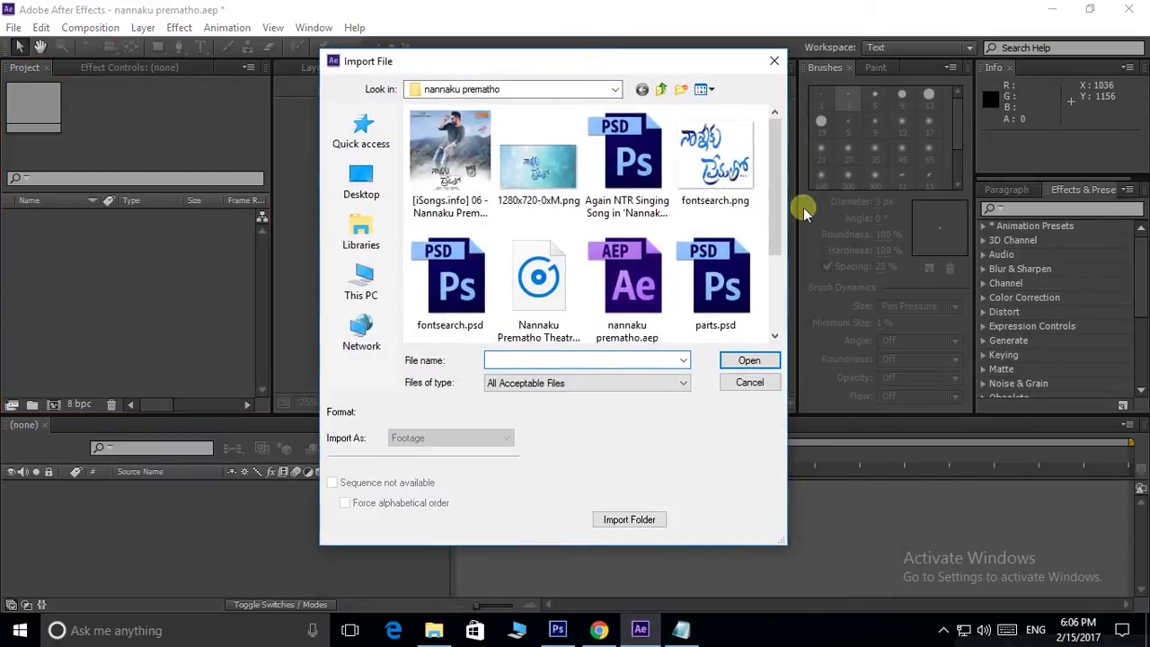
pyautogui.moveTo(778, 178); pyautogui.dragTo(778, 223)
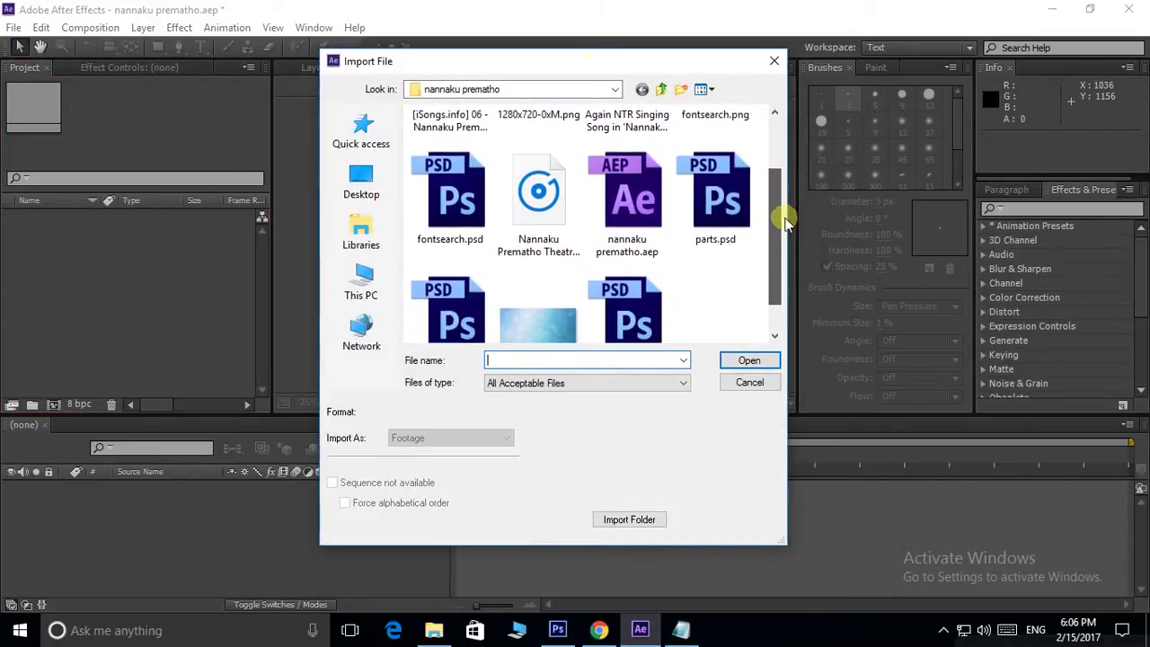
pyautogui.click(708, 209)
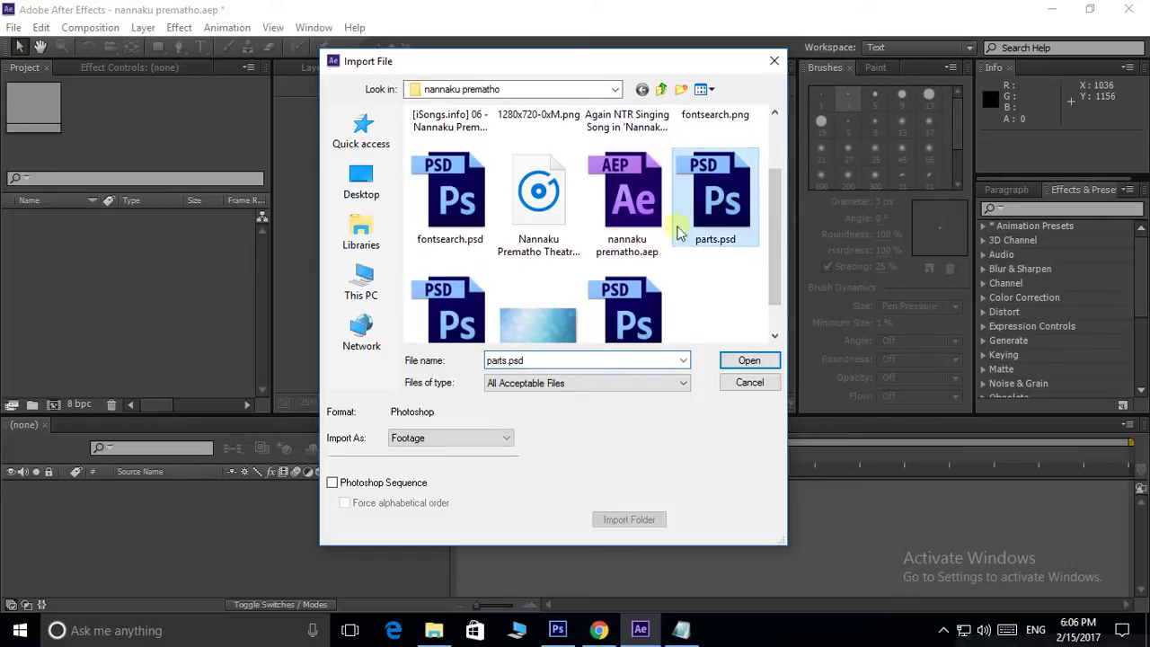
pyautogui.click(749, 360)
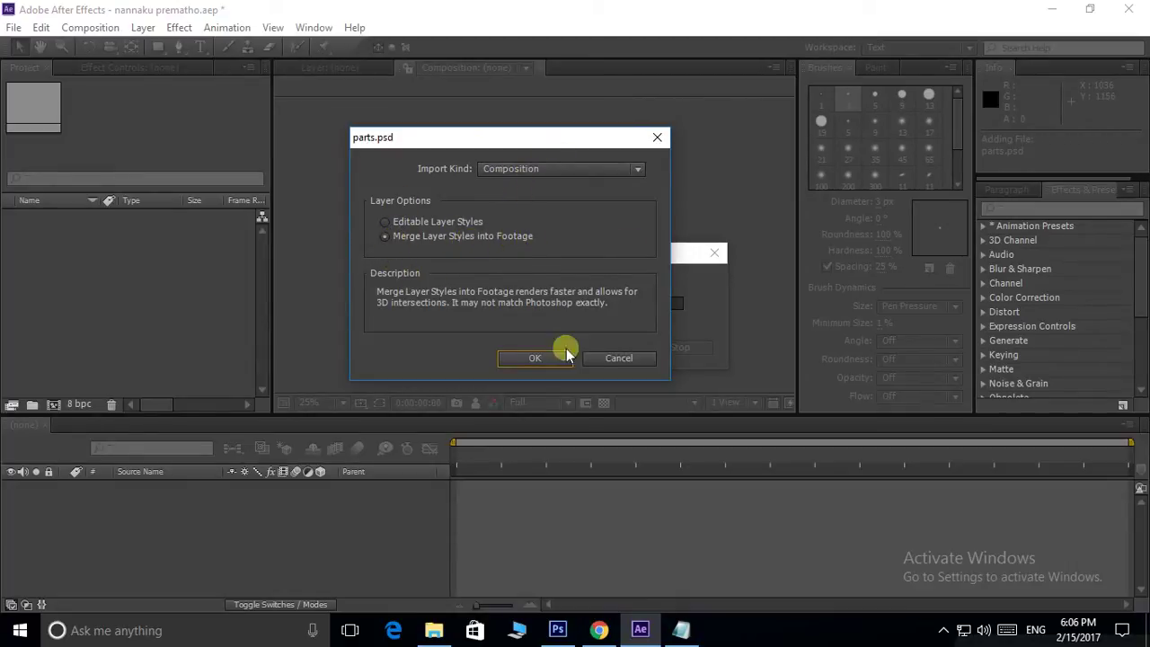
pyautogui.click(533, 358)
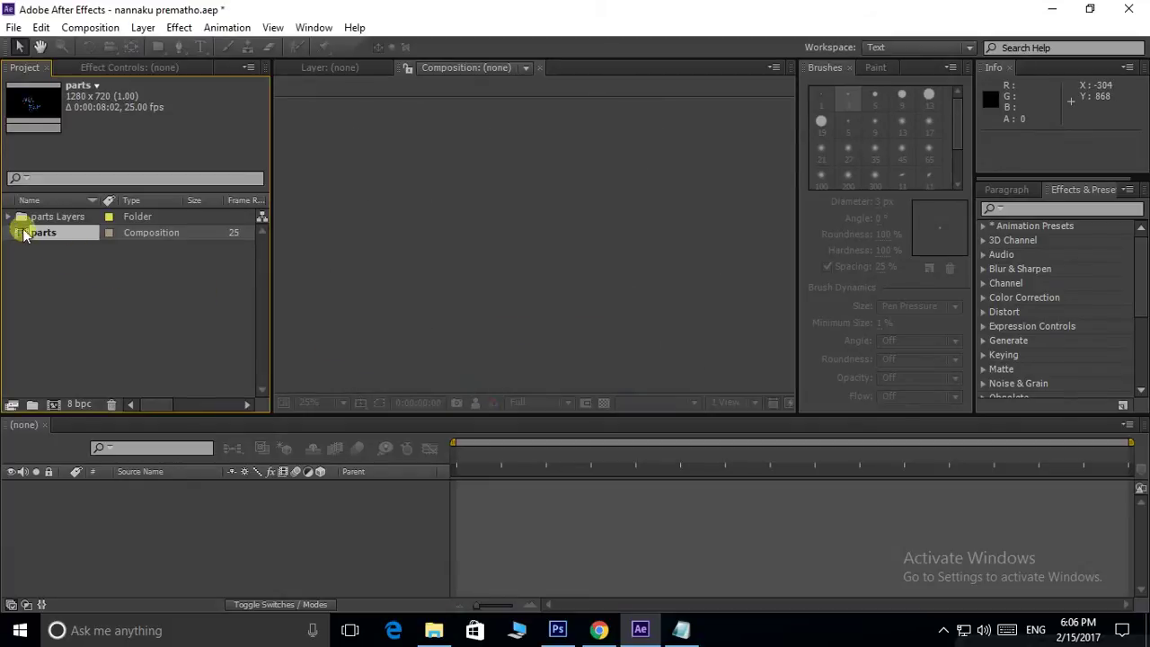
# Select every parts.psd layer file from Layer 9 to the last and drop them into the timeline as Comp 1
pyautogui.click(8, 217)
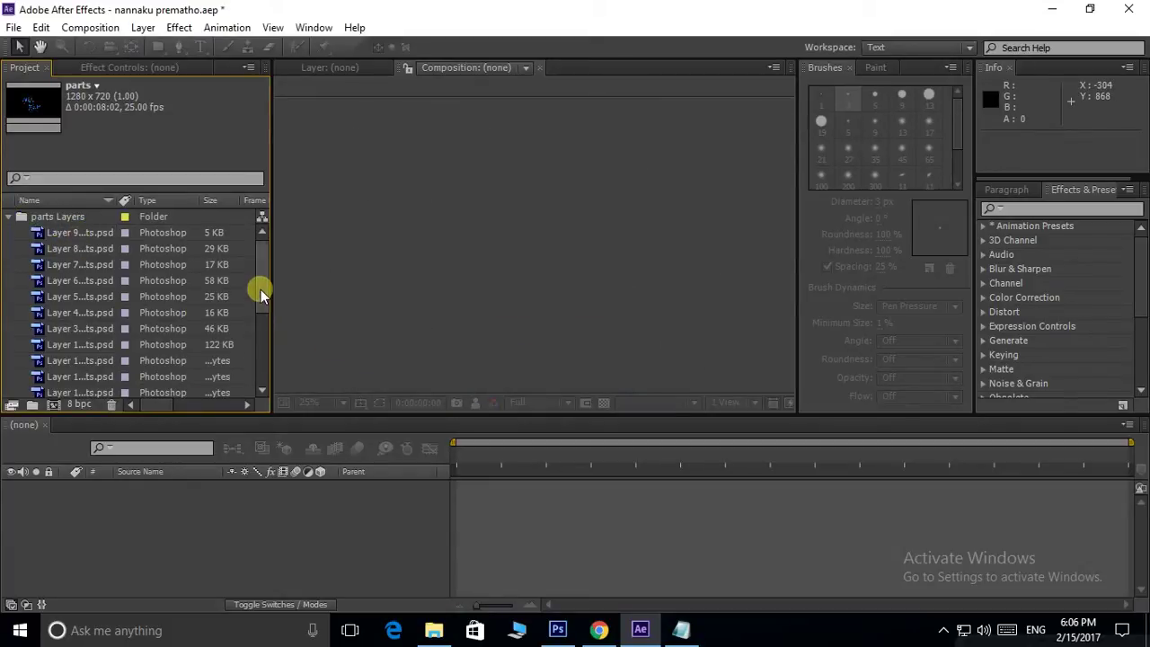
pyautogui.moveTo(261, 289)
pyautogui.mouseDown()
pyautogui.moveTo(259, 372)
pyautogui.moveTo(264, 269)
pyautogui.mouseUp()
pyautogui.click(69, 232)
pyautogui.scroll(-5, 156, 279)
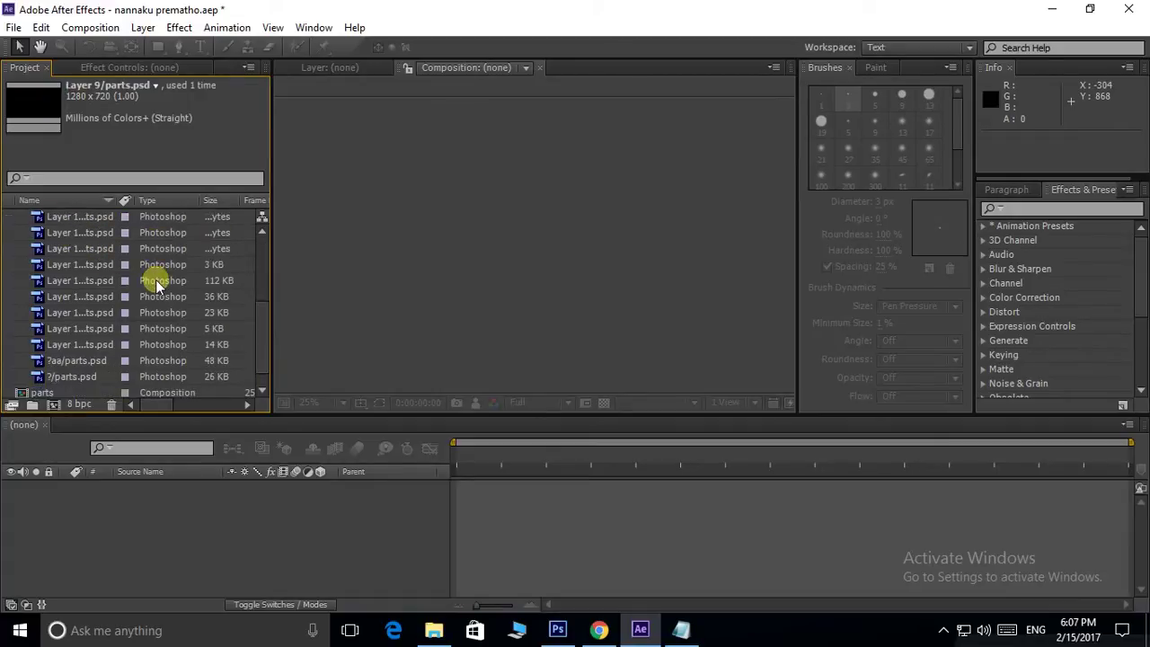
pyautogui.keyDown('shift'); pyautogui.click(51, 380); pyautogui.keyUp('shift')
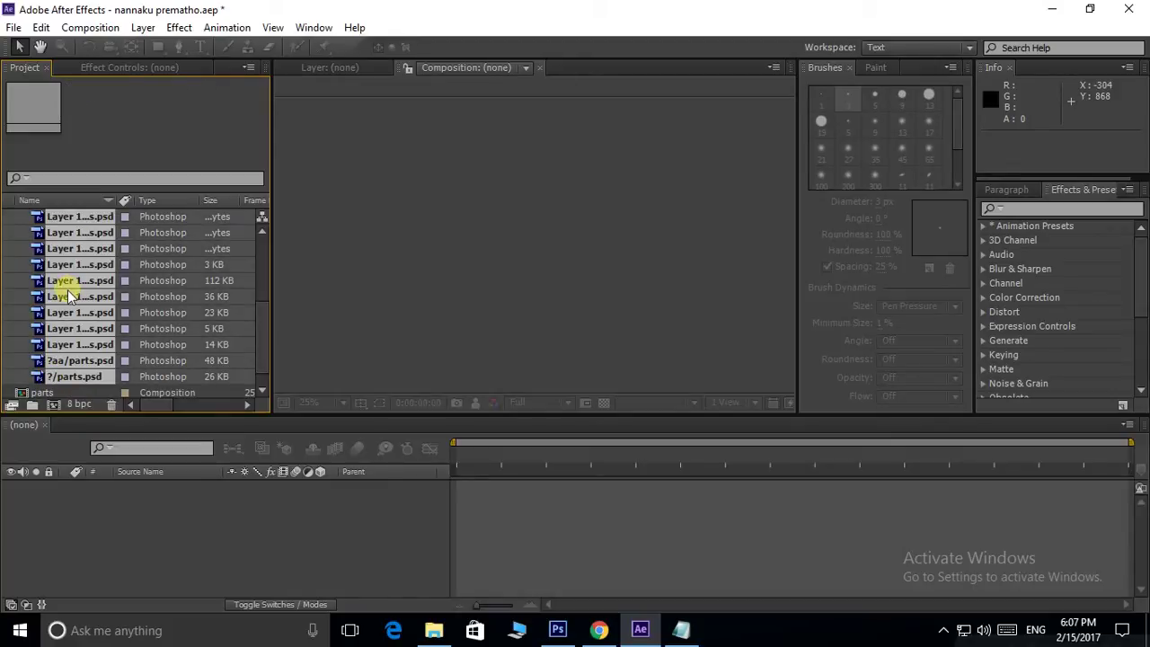
pyautogui.moveTo(69, 296); pyautogui.dragTo(136, 514)
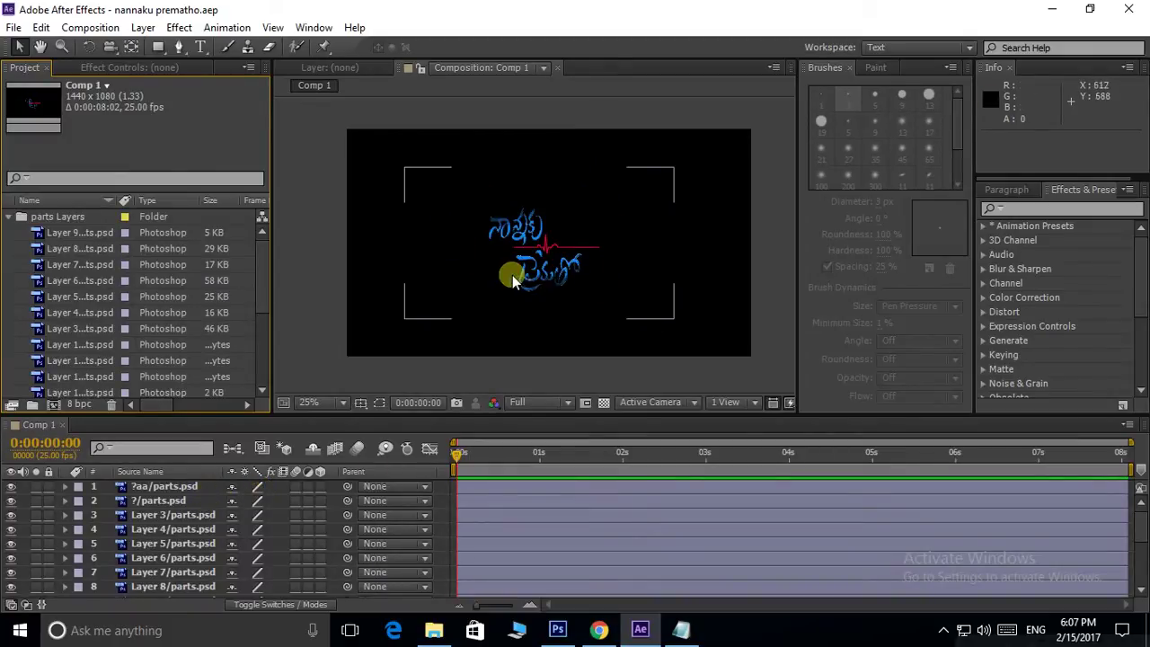
# Check the heartbeat line document path.psd in Photoshop, then come back to After Effects
pyautogui.scroll(1, 594, 215)
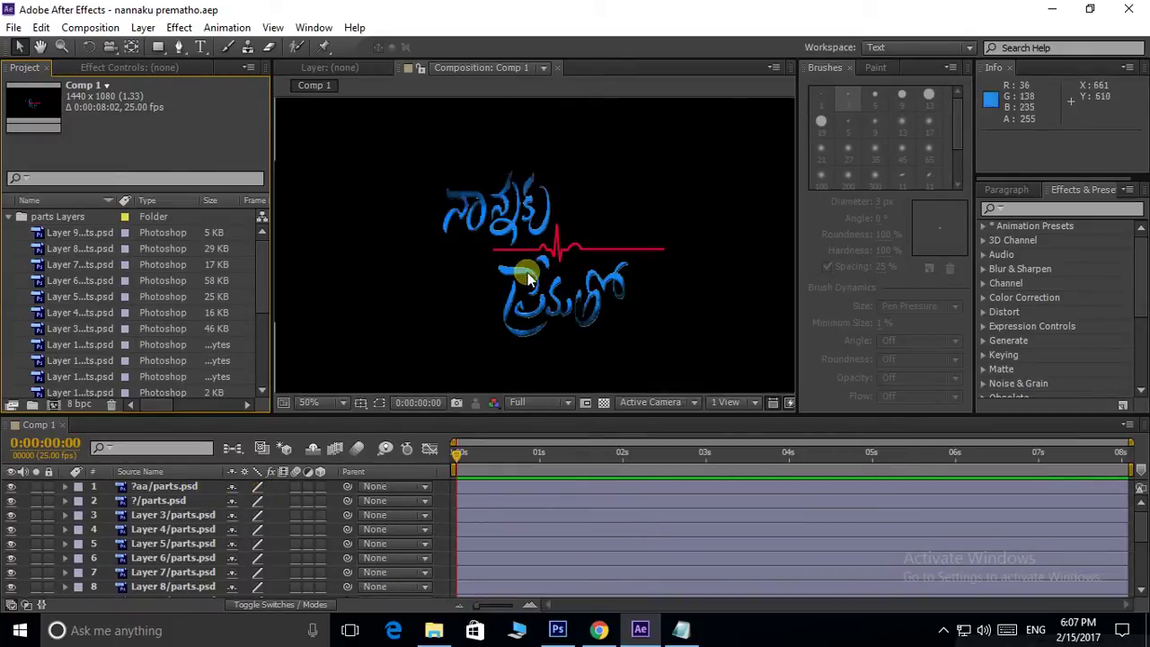
pyautogui.scroll(1, 512, 256)
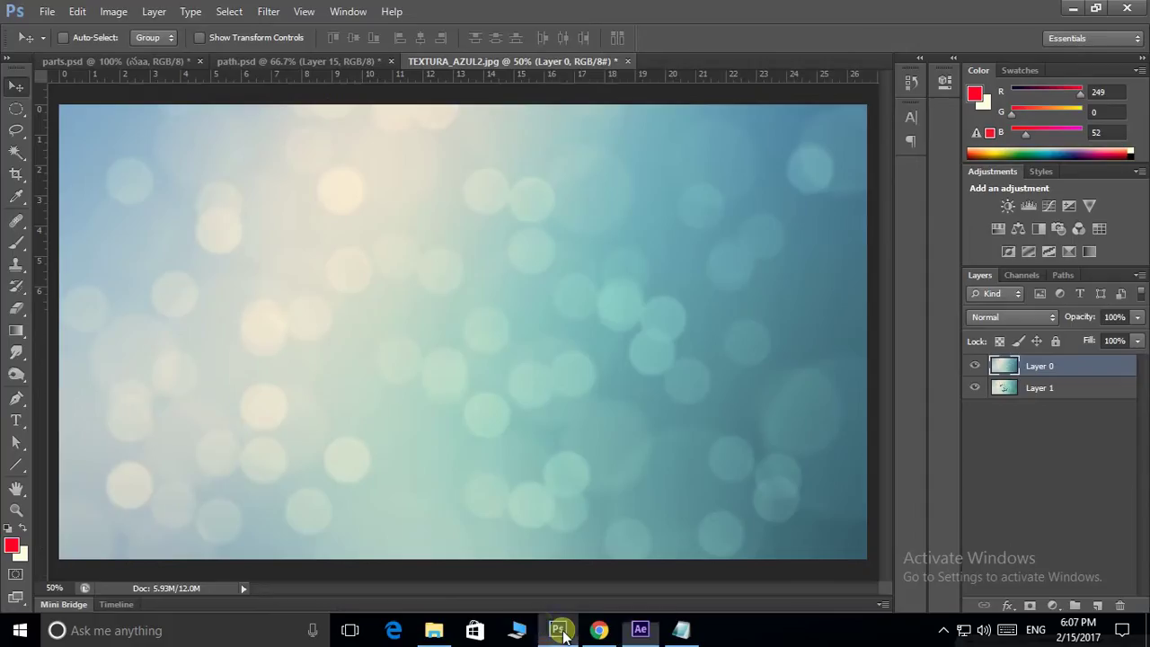
pyautogui.click(557, 630)
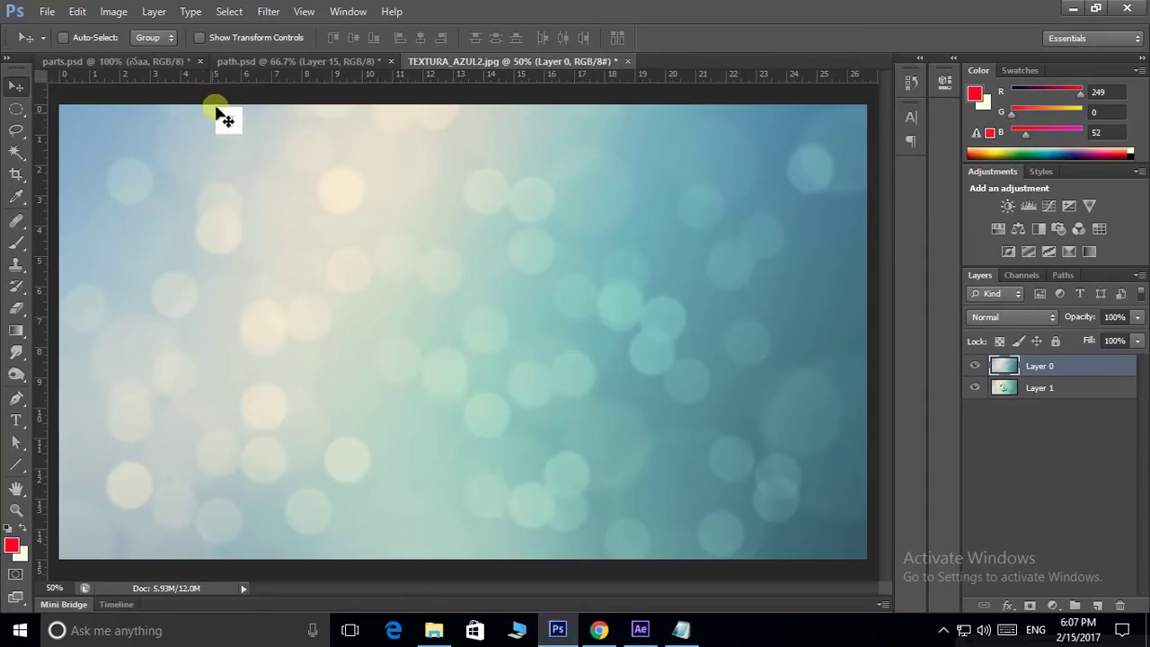
pyautogui.click(277, 61)
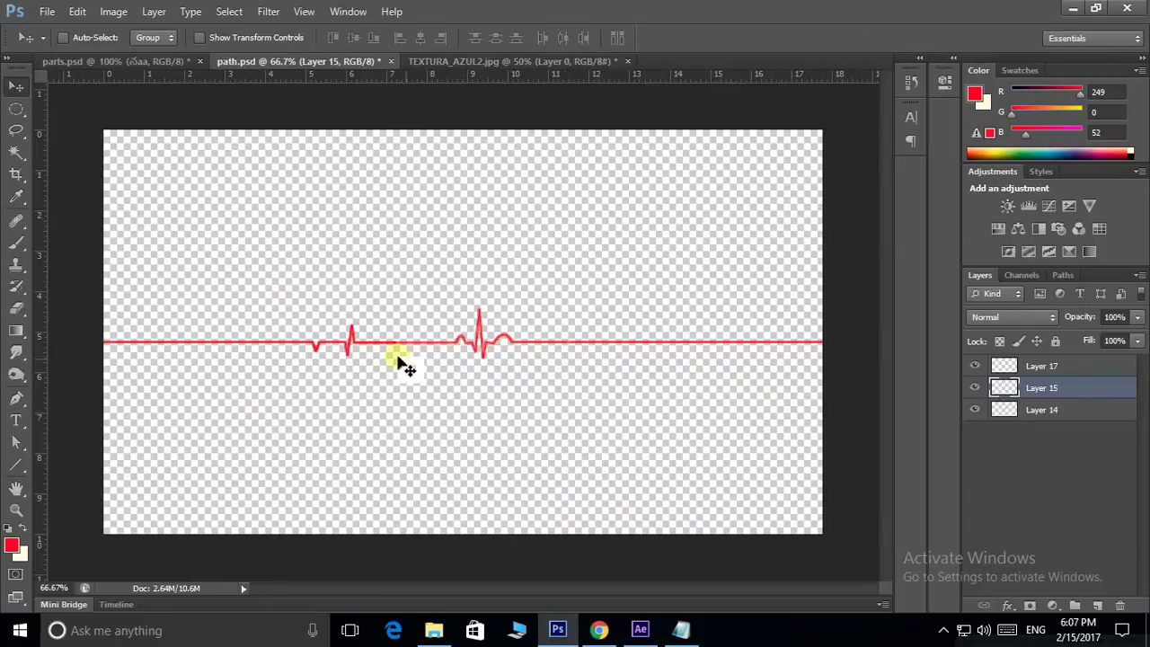
pyautogui.click(640, 630)
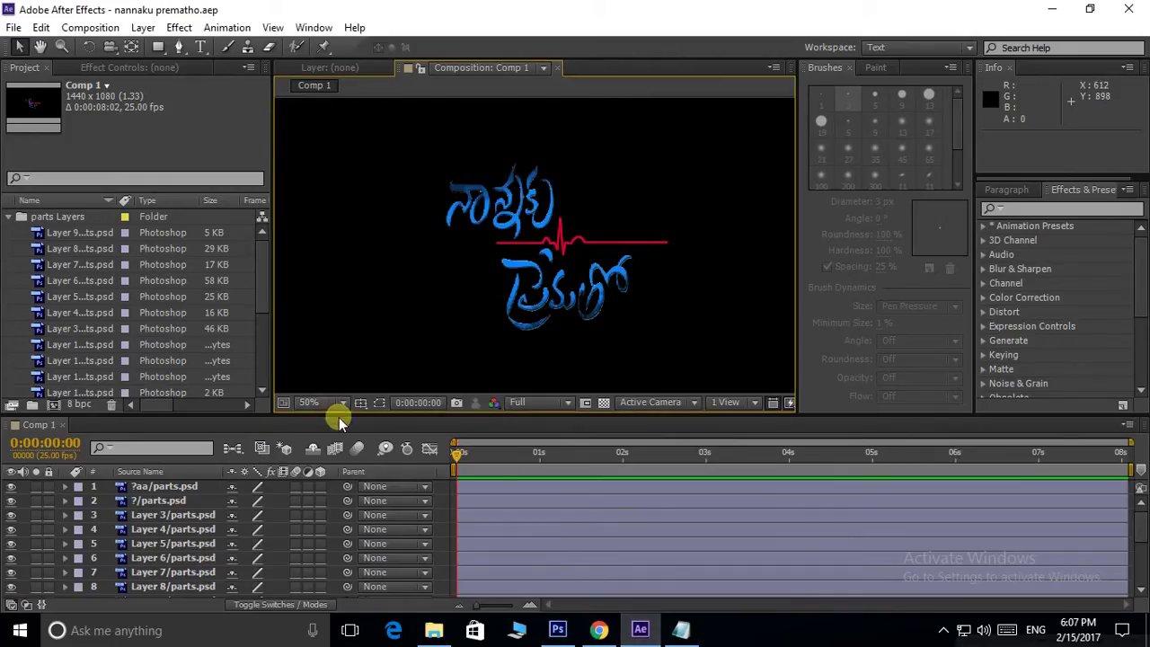
# Delete the red heartbeat line layers 18 and 17 from Comp 1
pyautogui.moveTo(353, 415); pyautogui.dragTo(359, 267)
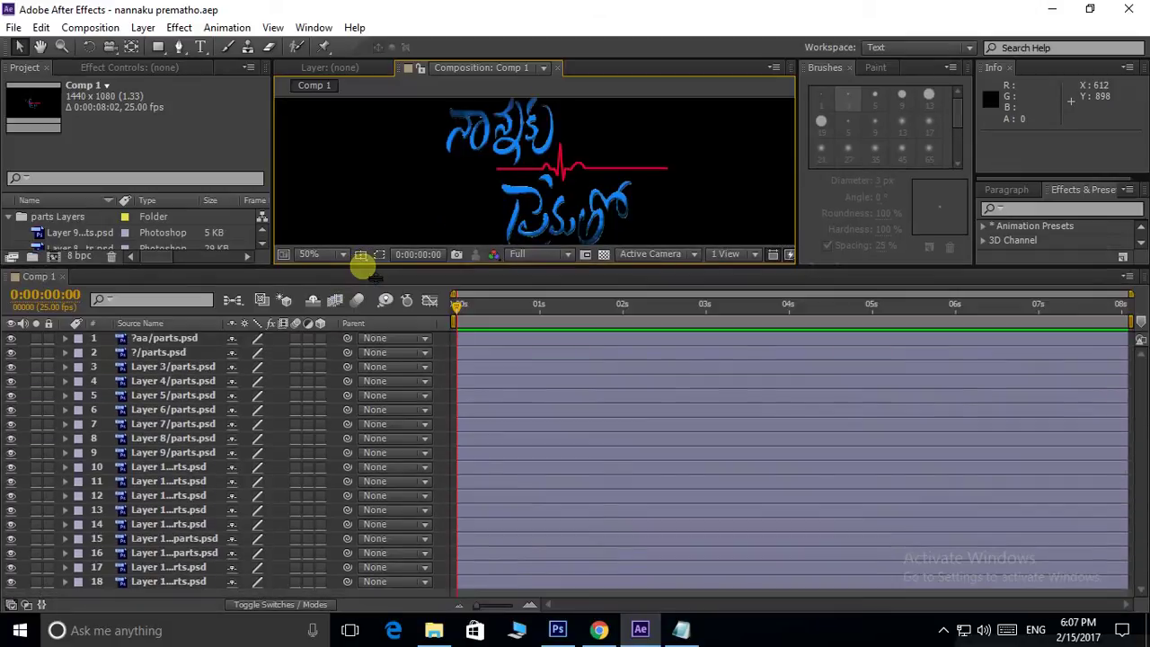
pyautogui.click(11, 582)
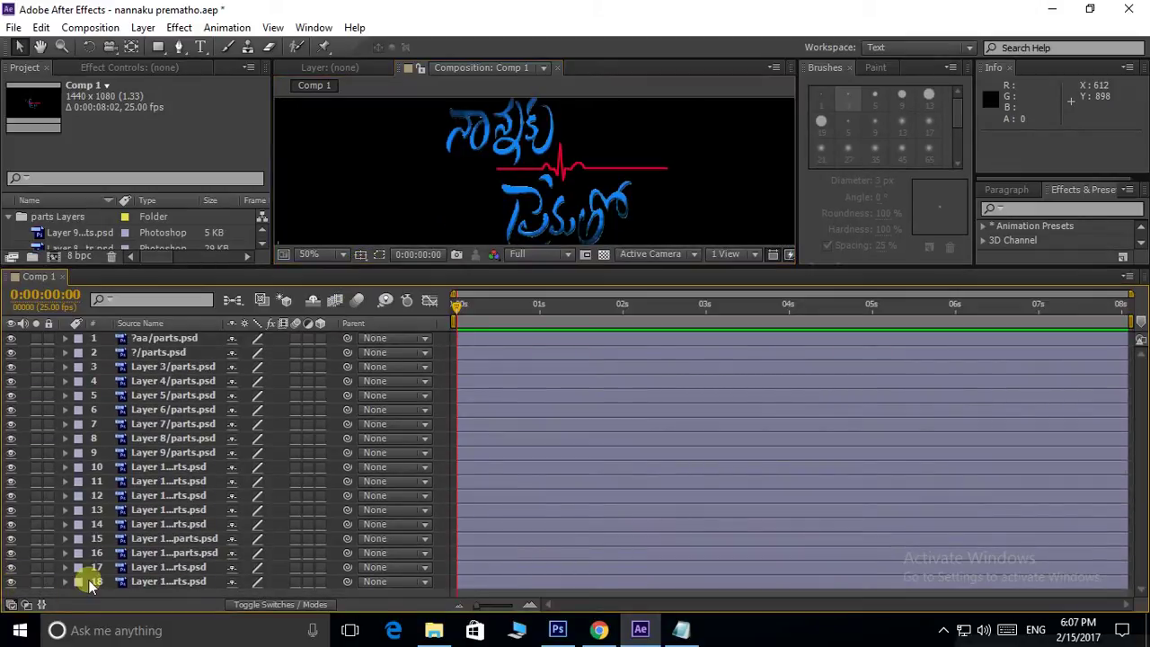
pyautogui.click(127, 583)
pyautogui.press('Delete')
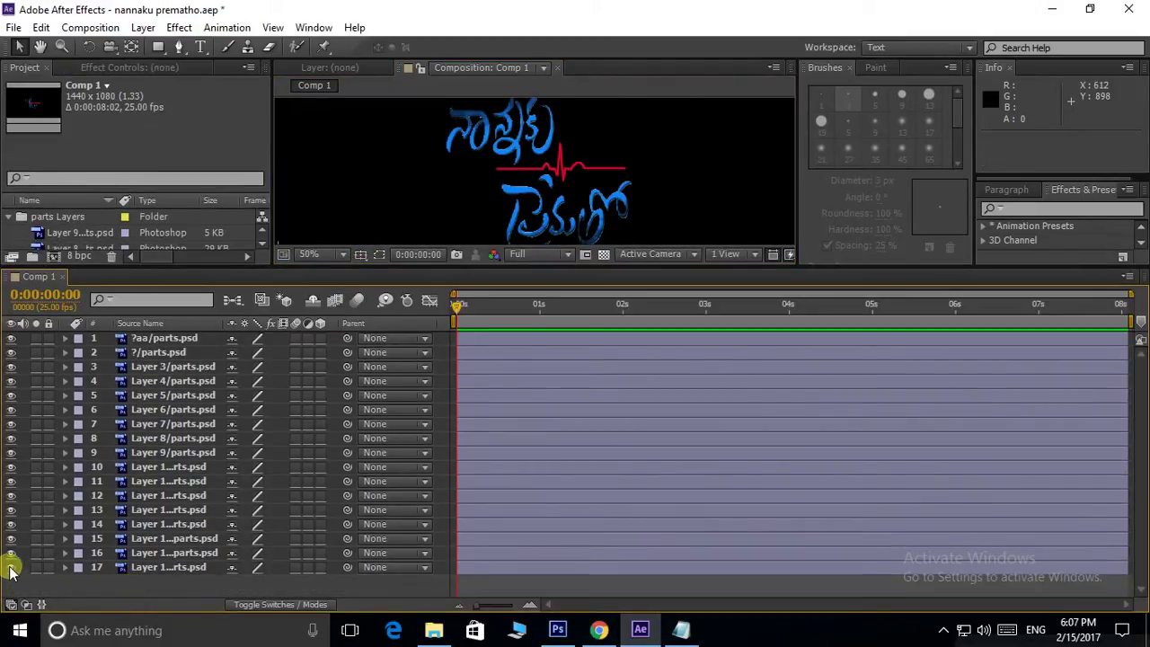
pyautogui.click(11, 567)
pyautogui.click(154, 567)
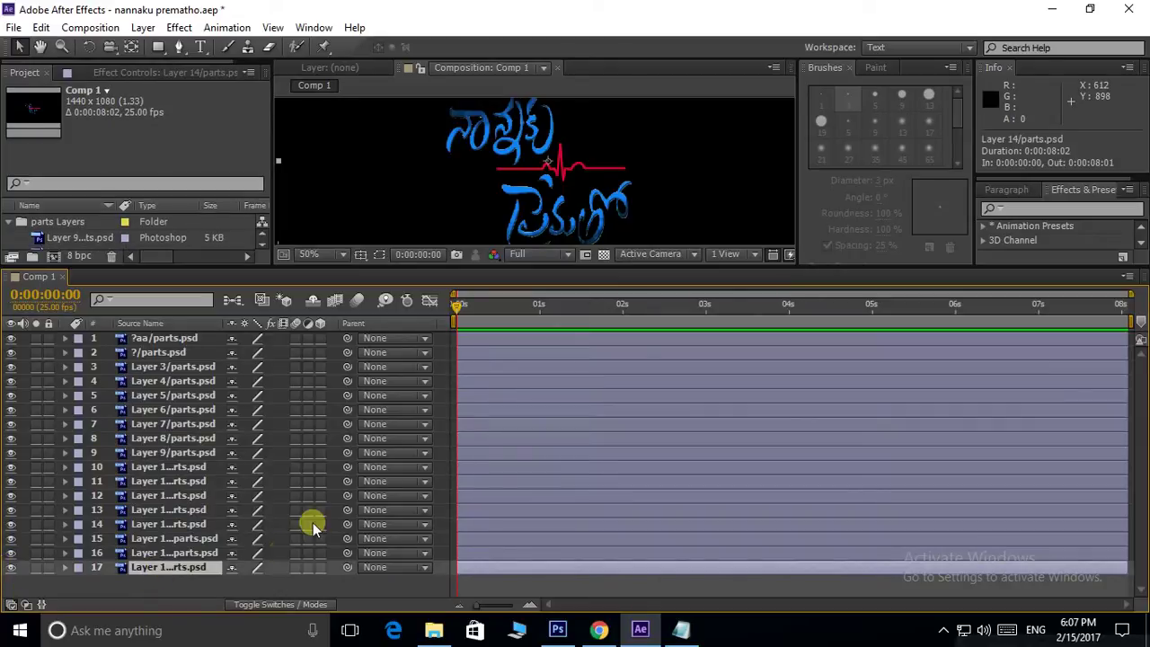
pyautogui.press('Delete')
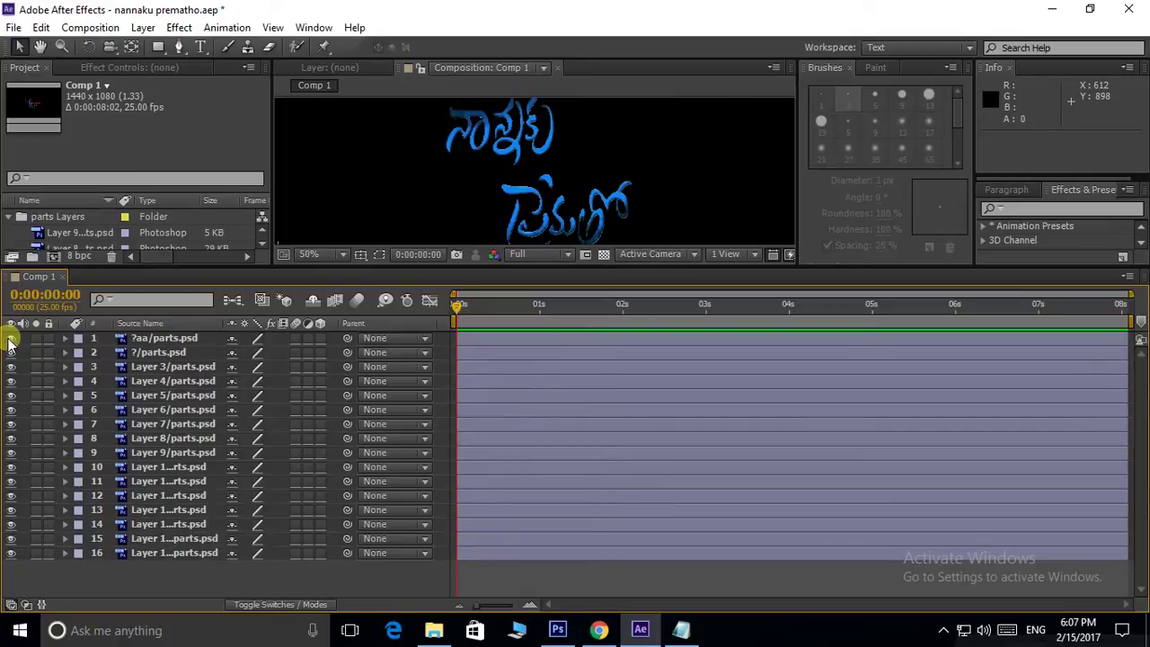
# Make title layers 1, 2 and 3 visible so the full Telugu title shows, and enlarge the preview
pyautogui.click(11, 338)
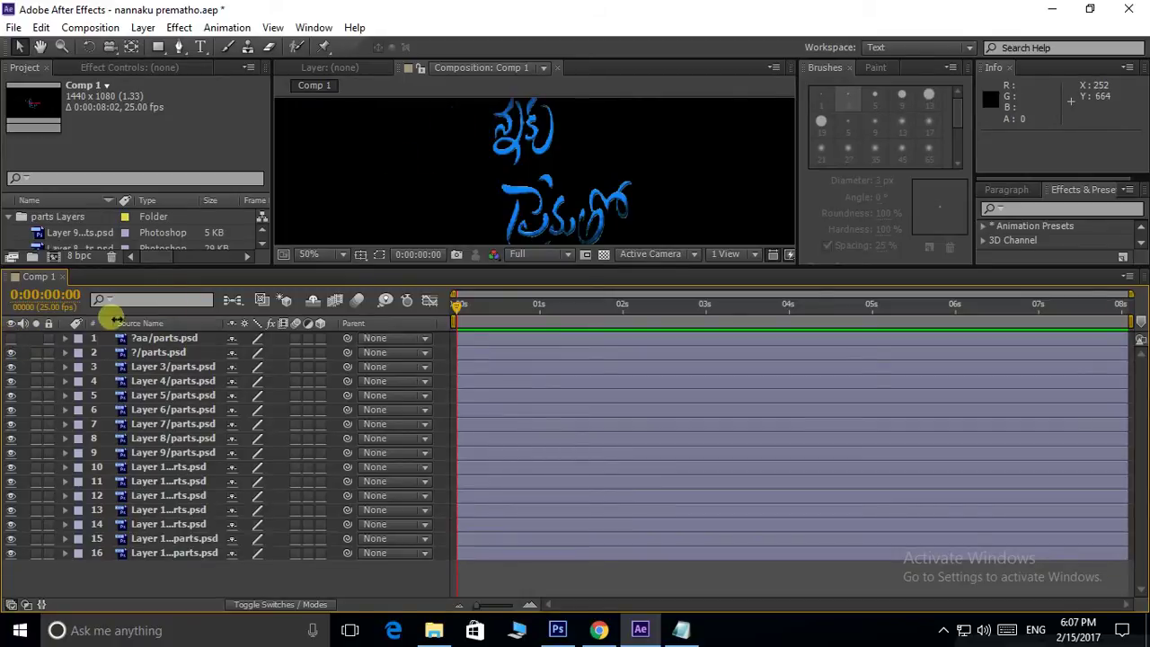
pyautogui.click(11, 339)
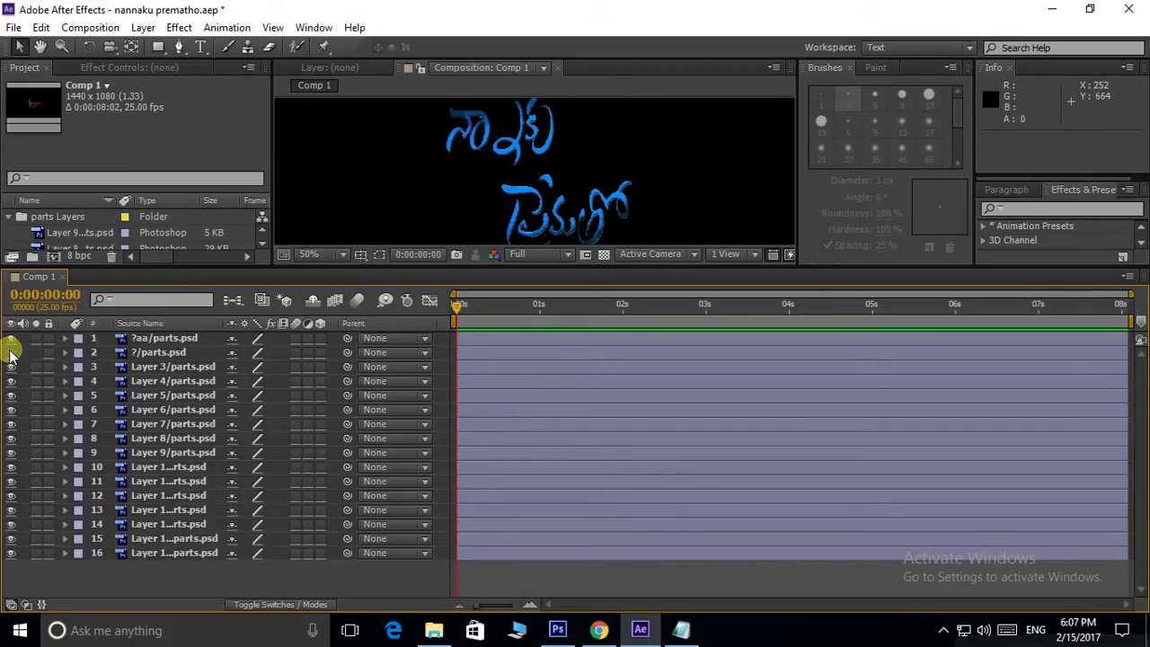
pyautogui.click(11, 353)
pyautogui.click(10, 367)
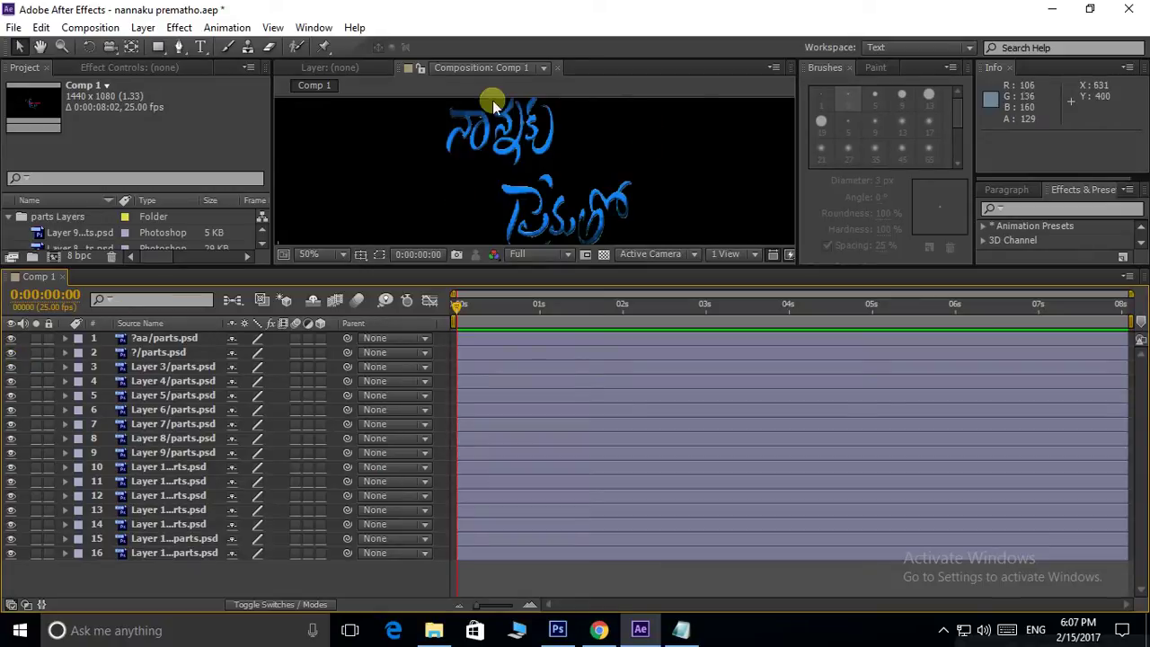
pyautogui.moveTo(532, 276); pyautogui.dragTo(531, 302)
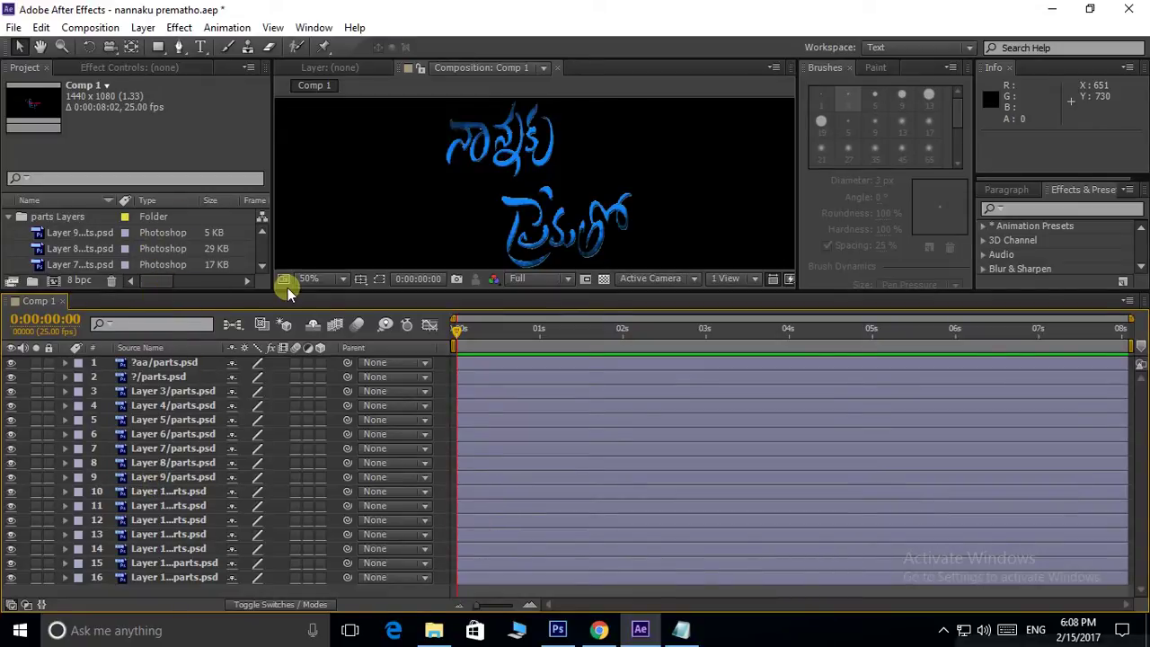
pyautogui.moveTo(295, 291)
pyautogui.mouseDown()
pyautogui.moveTo(294, 541)
pyautogui.moveTo(284, 592)
pyautogui.mouseUp()
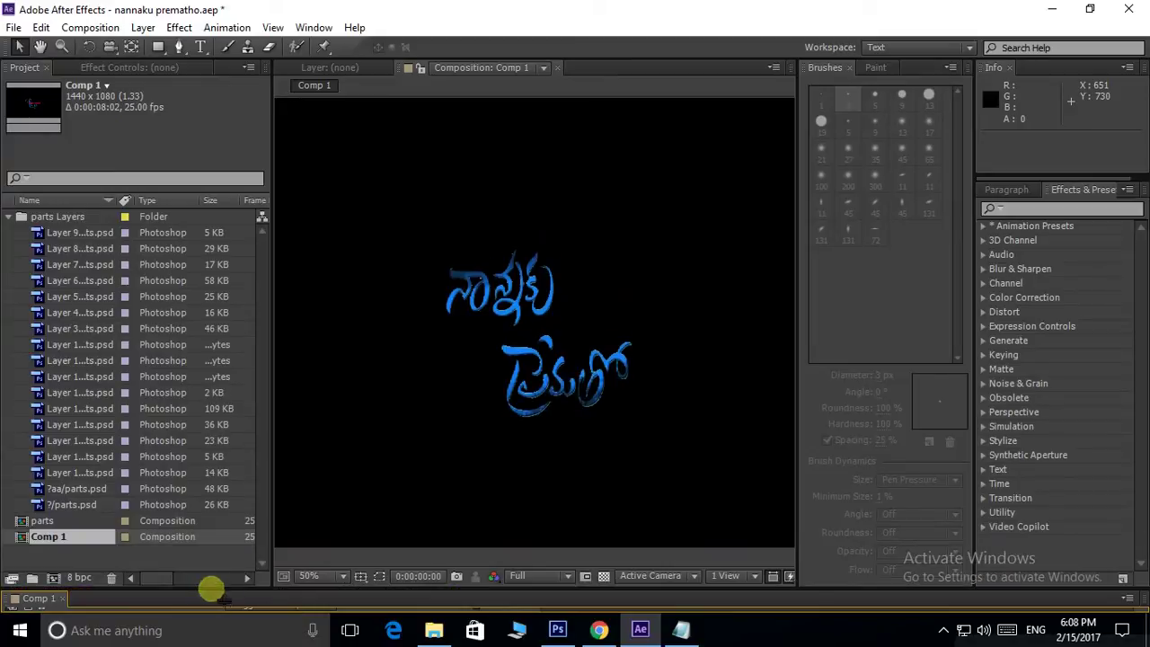
# Import the TEXTURA_AZUL2.jpg bokeh image into the project
pyautogui.doubleClick(172, 548)
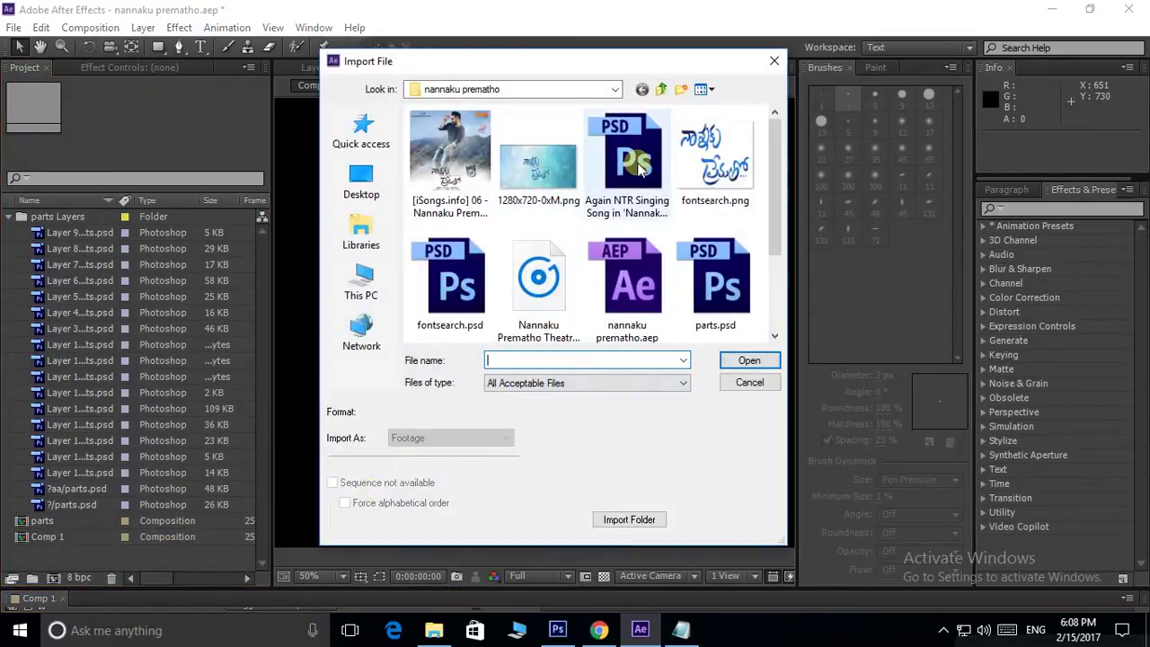
pyautogui.moveTo(770, 170); pyautogui.dragTo(775, 247)
pyautogui.click(540, 290)
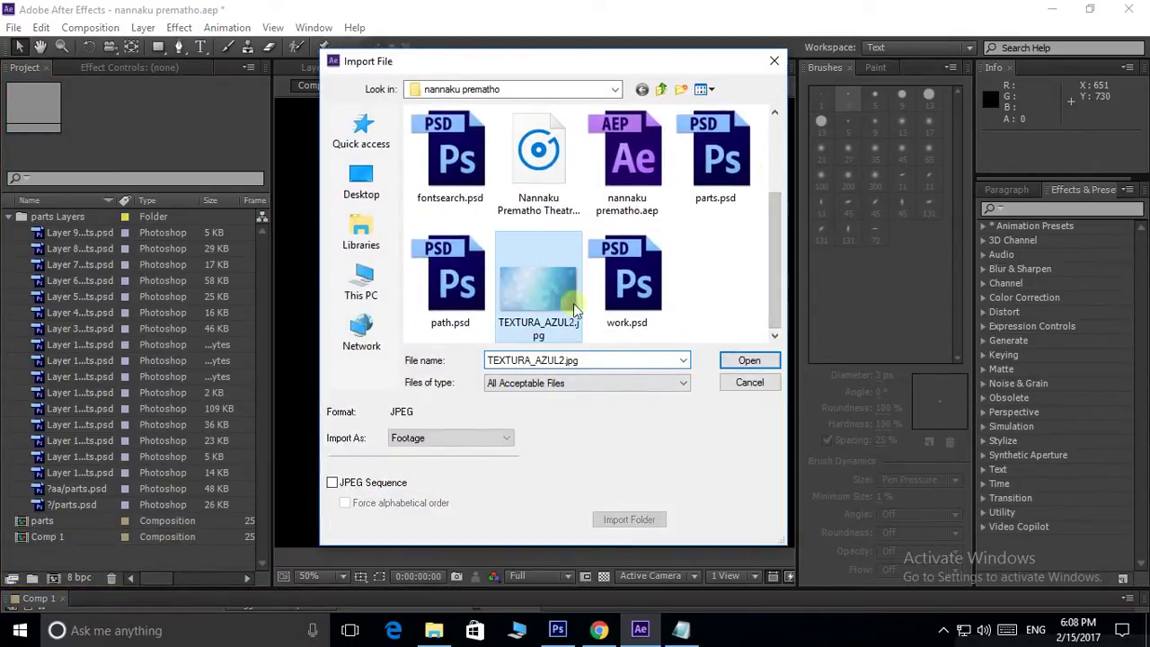
pyautogui.click(750, 360)
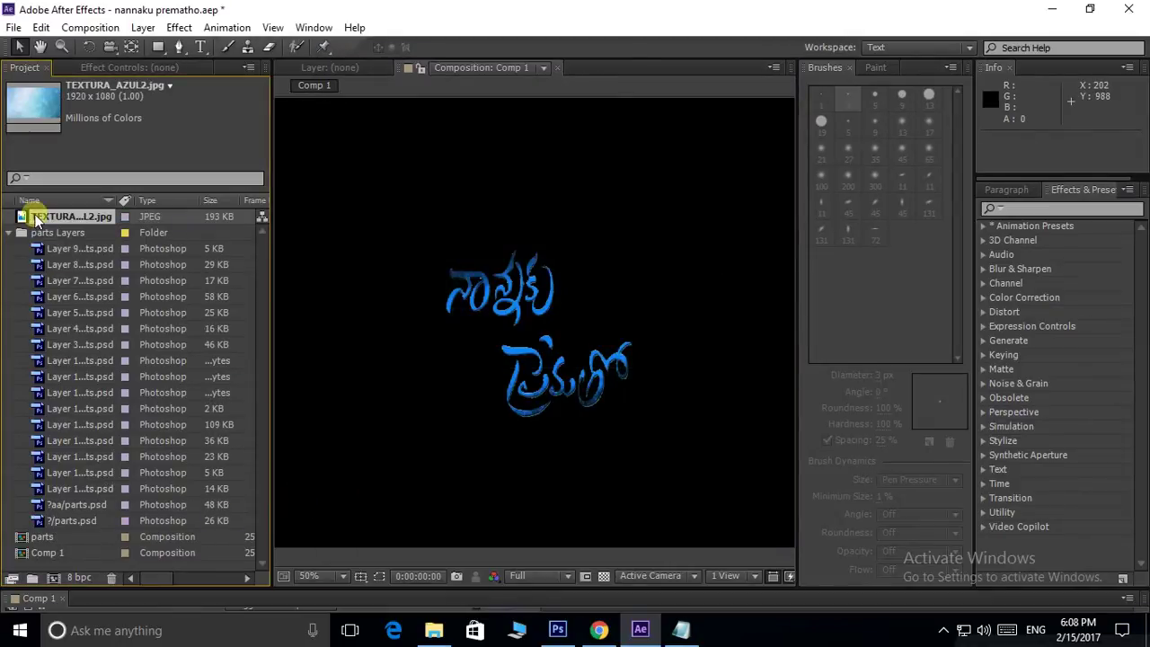
# Add TEXTURA_AZUL2.jpg to Comp 1 and move it to the bottom, behind all title layers
pyautogui.moveTo(344, 587); pyautogui.dragTo(345, 304)
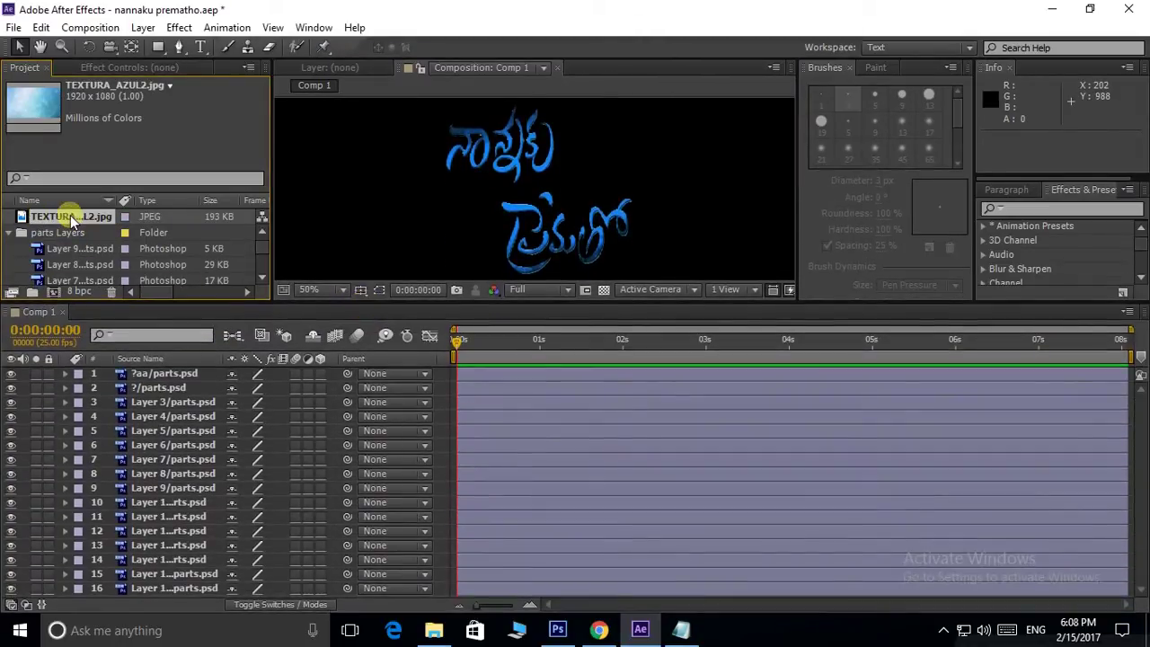
pyautogui.moveTo(72, 220); pyautogui.dragTo(113, 384)
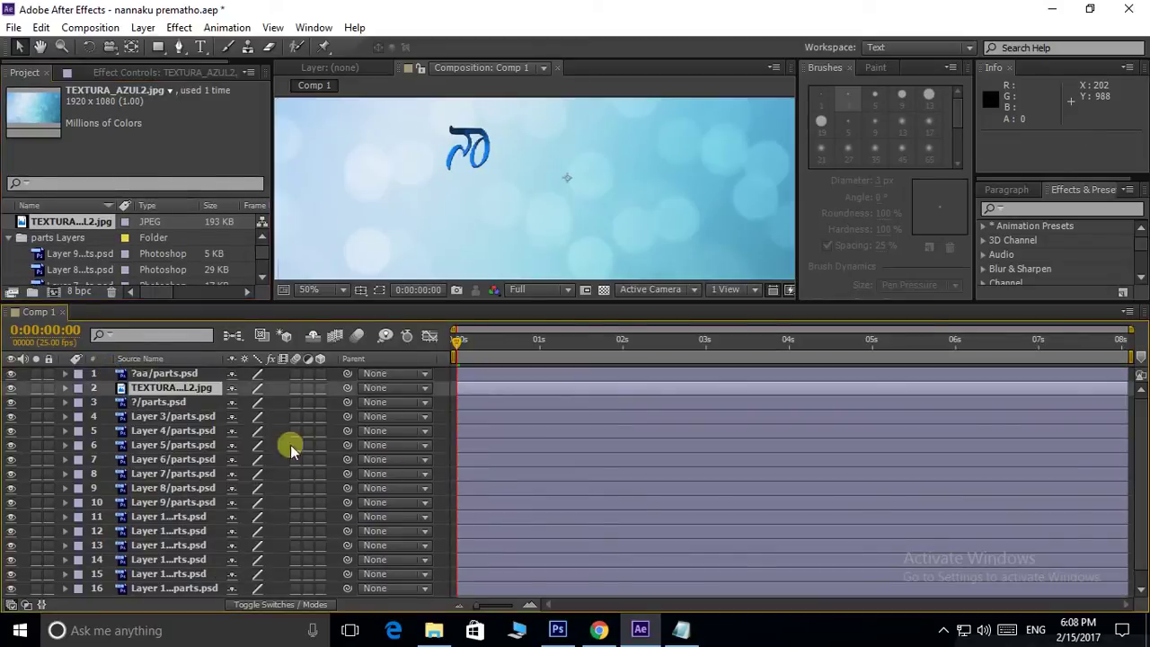
pyautogui.scroll(-1, 599, 219)
pyautogui.scroll(-1, 599, 218)
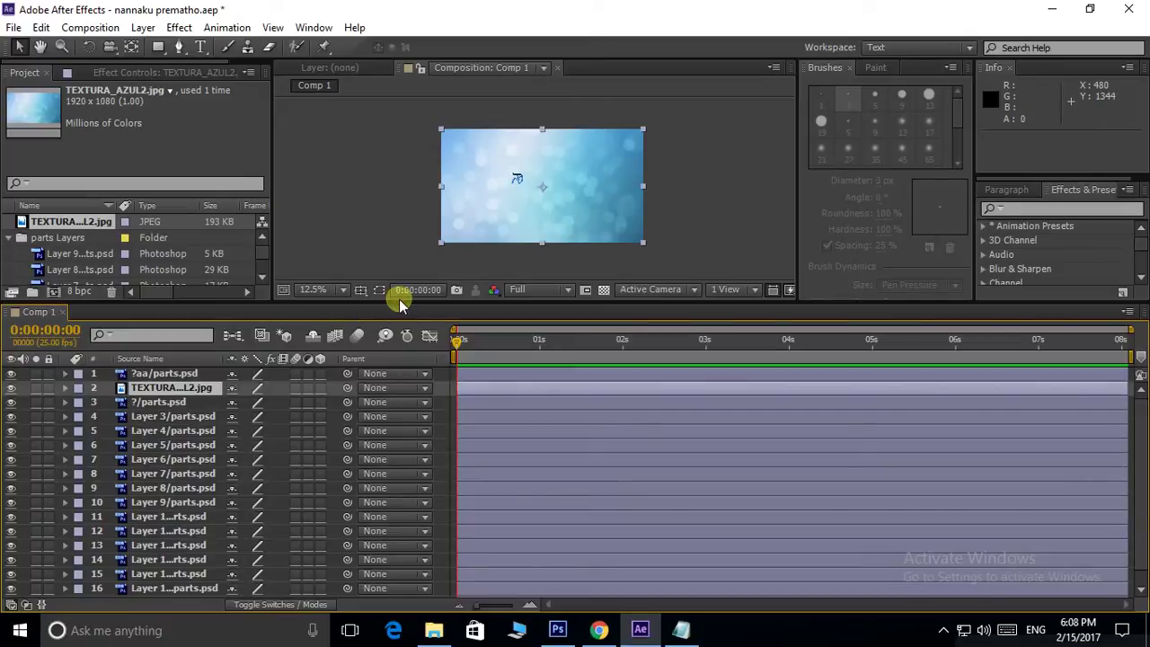
pyautogui.moveTo(402, 303); pyautogui.dragTo(403, 197)
pyautogui.moveTo(166, 287)
pyautogui.mouseDown()
pyautogui.moveTo(142, 514)
pyautogui.moveTo(143, 503)
pyautogui.mouseUp()
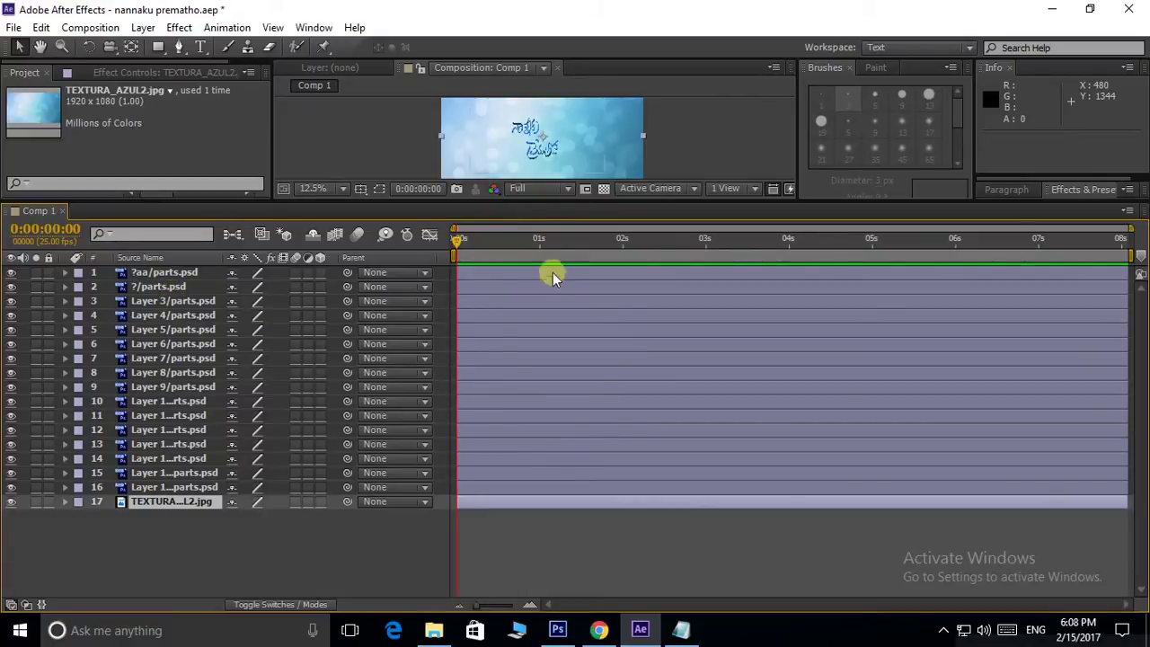
pyautogui.moveTo(537, 207); pyautogui.dragTo(531, 277)
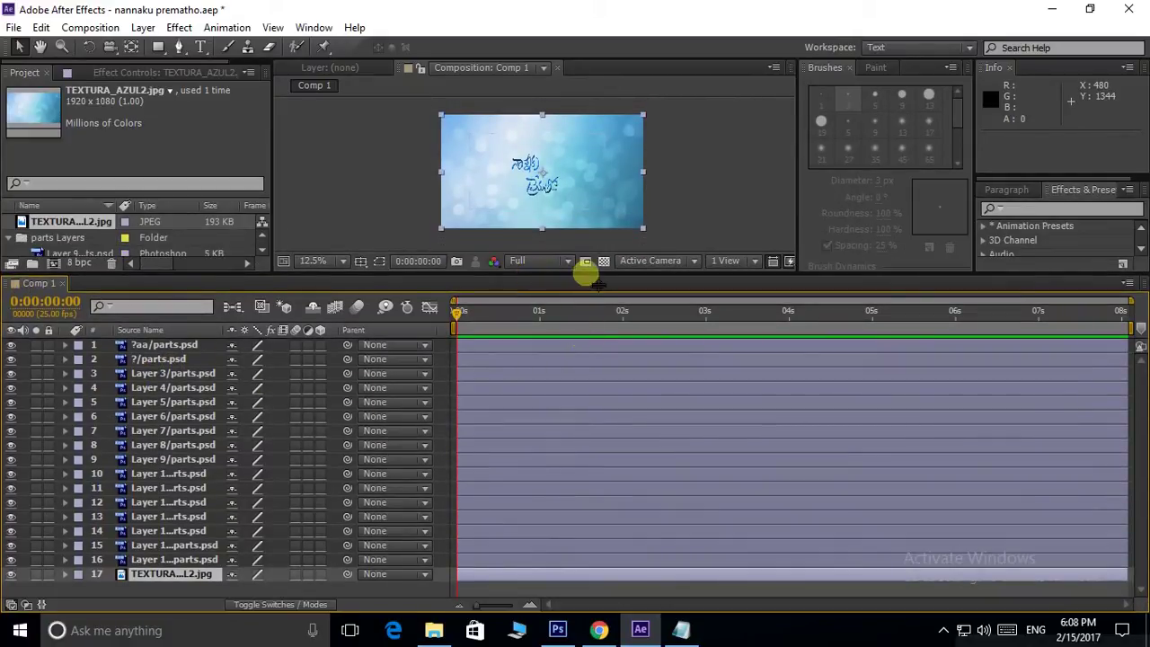
pyautogui.moveTo(586, 275)
pyautogui.mouseDown()
pyautogui.moveTo(582, 334)
pyautogui.moveTo(570, 269)
pyautogui.mouseUp()
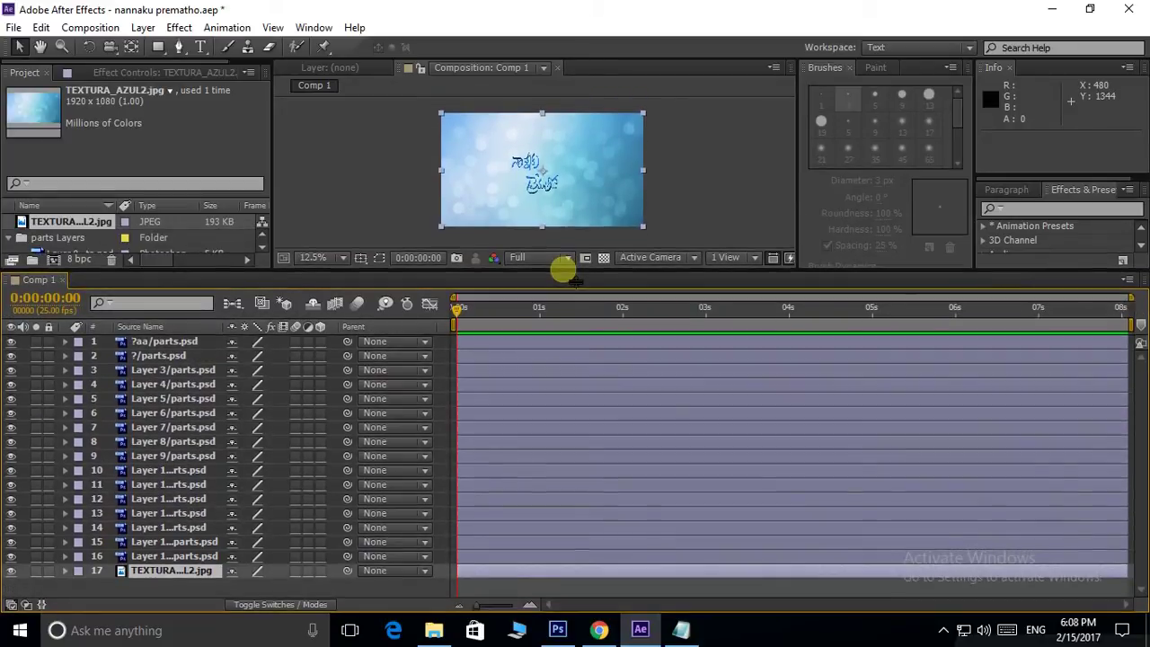
# Create a 1440x1080 Comp 2, then cut title layers 1–16 from Comp 1 and paste them into it
pyautogui.click(52, 262)
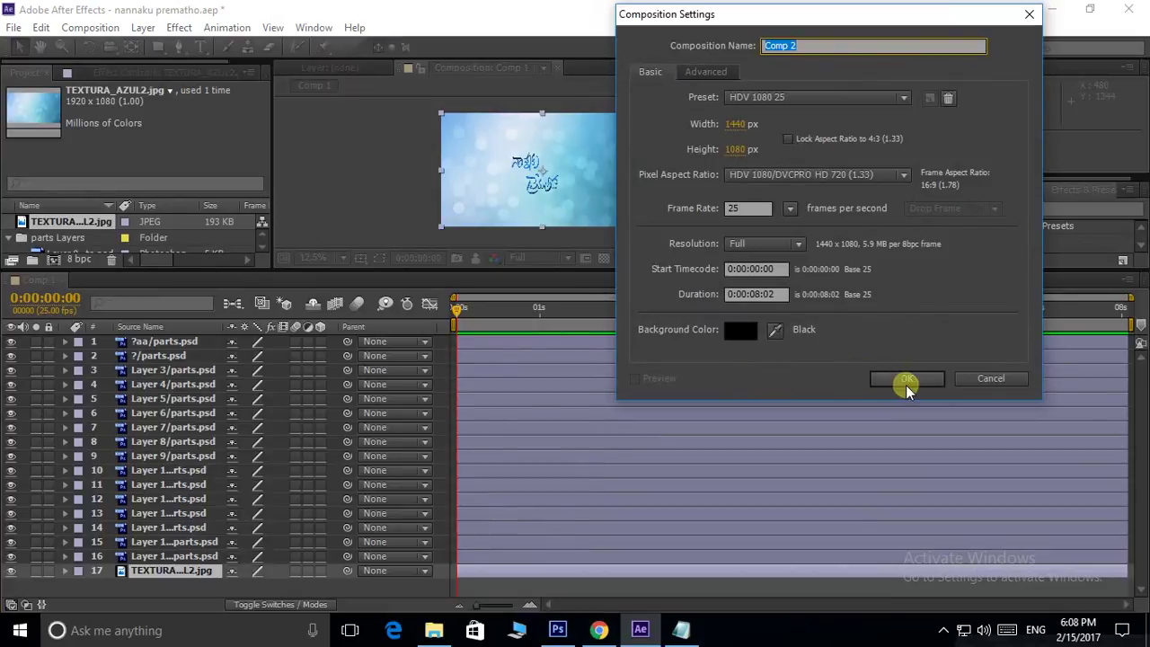
pyautogui.click(904, 377)
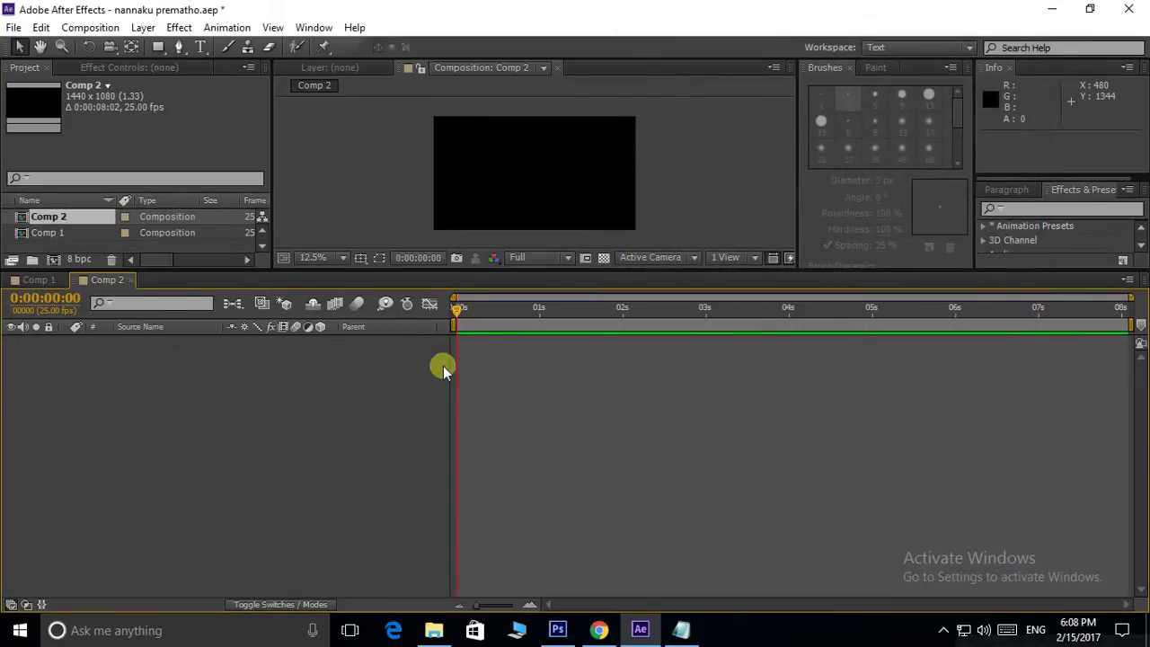
pyautogui.click(33, 281)
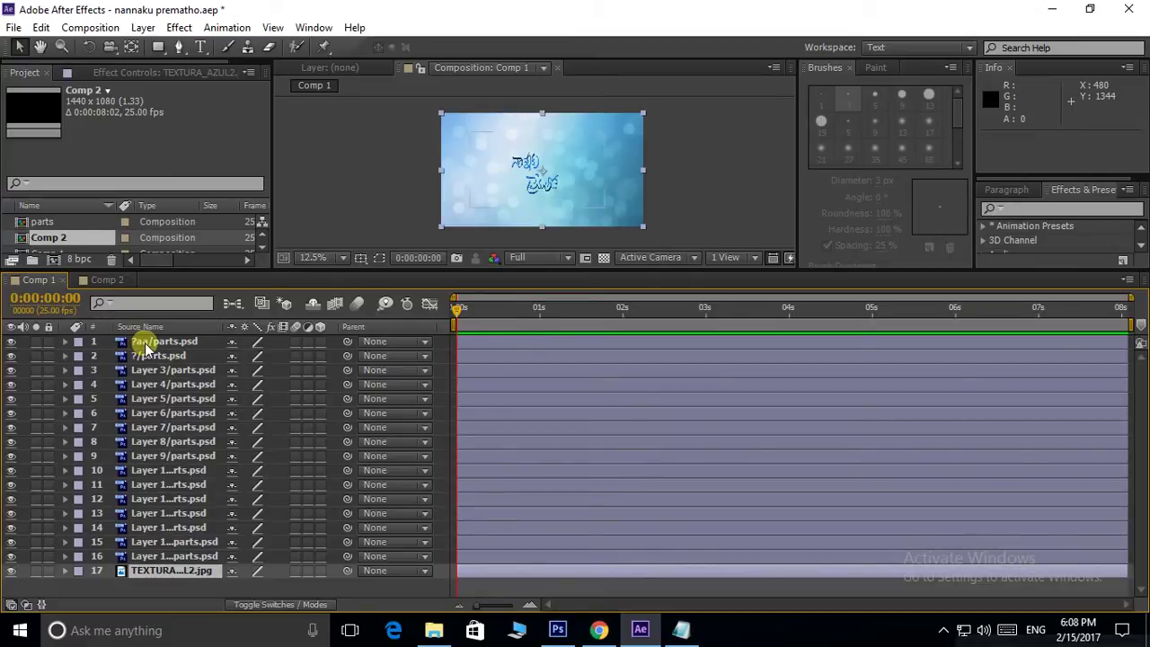
pyautogui.click(141, 343)
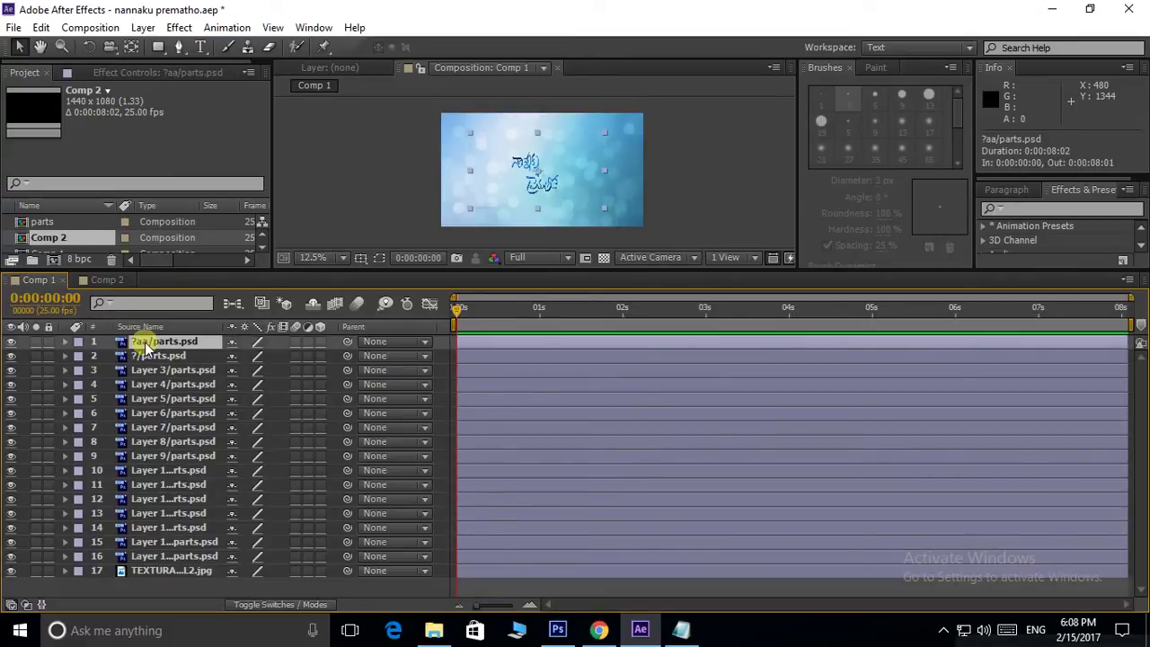
pyautogui.keyDown('shift'); pyautogui.click(162, 559); pyautogui.keyUp('shift')
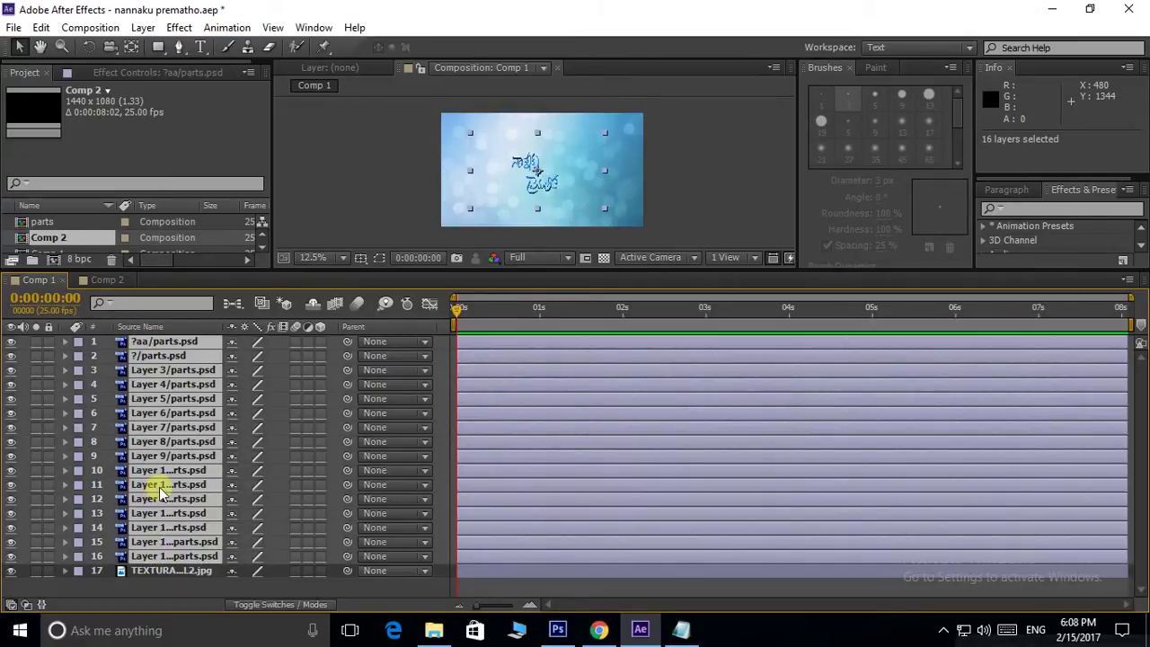
pyautogui.hotkey('ctrl', 'x')
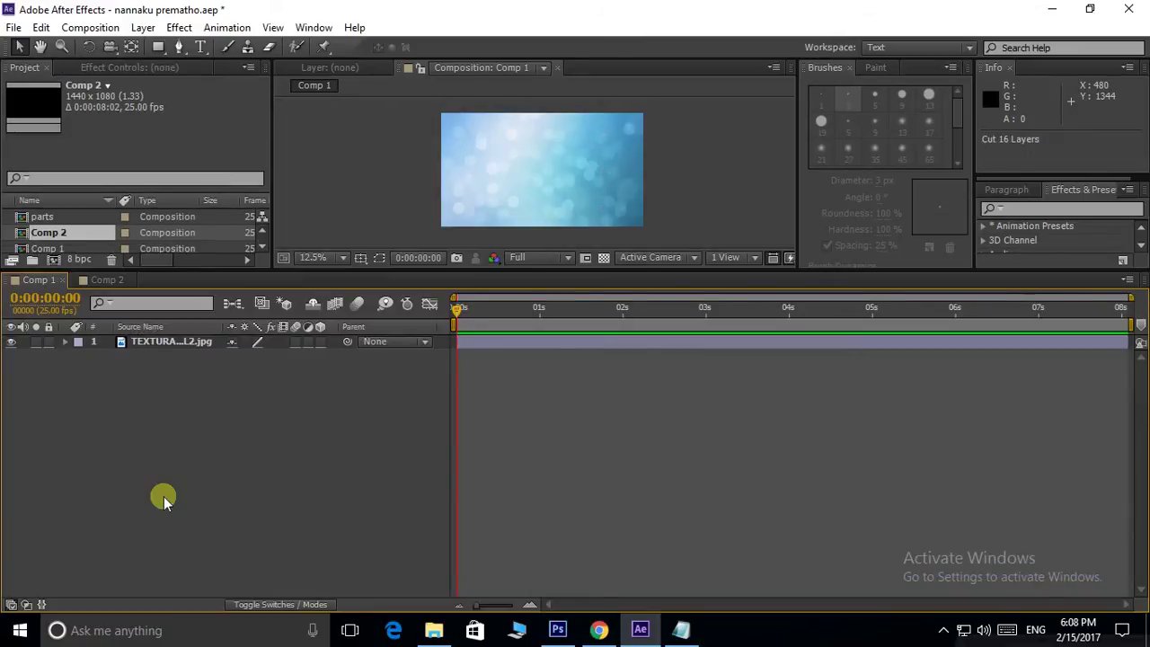
pyautogui.click(103, 281)
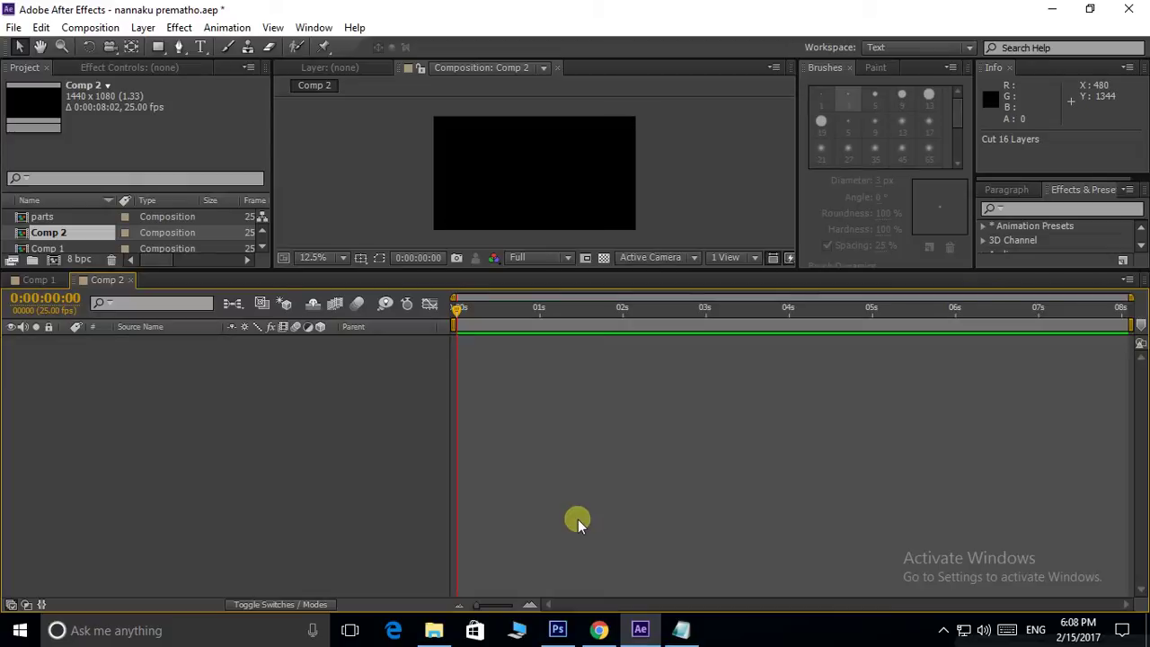
pyautogui.hotkey('ctrl', 'v')
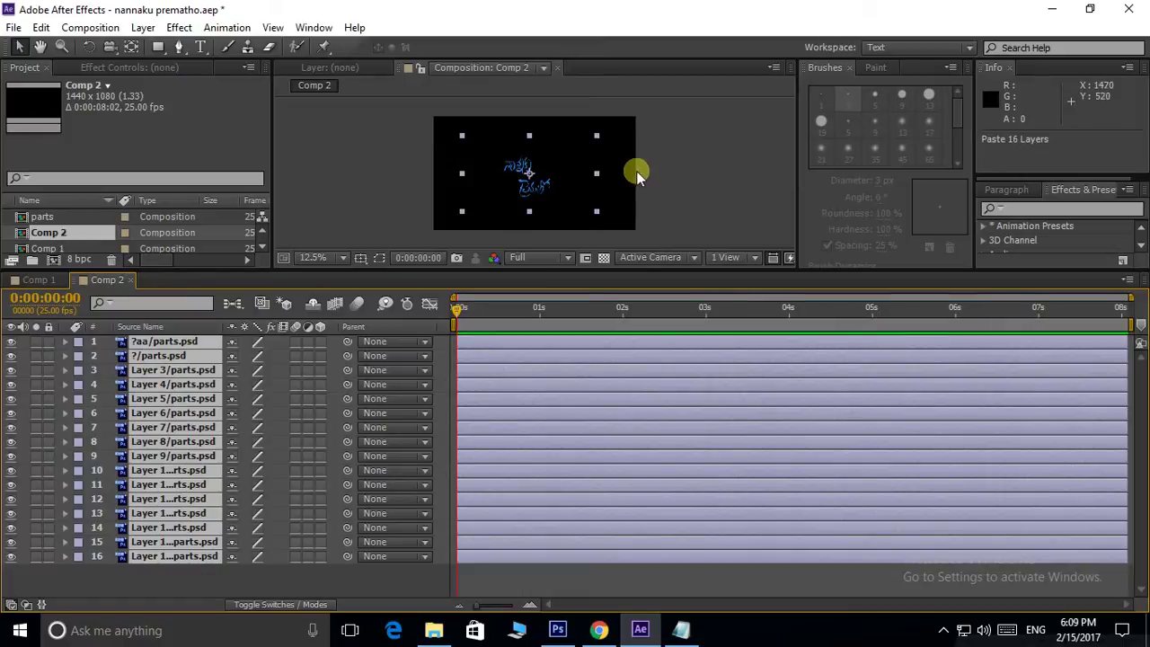
pyautogui.moveTo(522, 266); pyautogui.dragTo(516, 279)
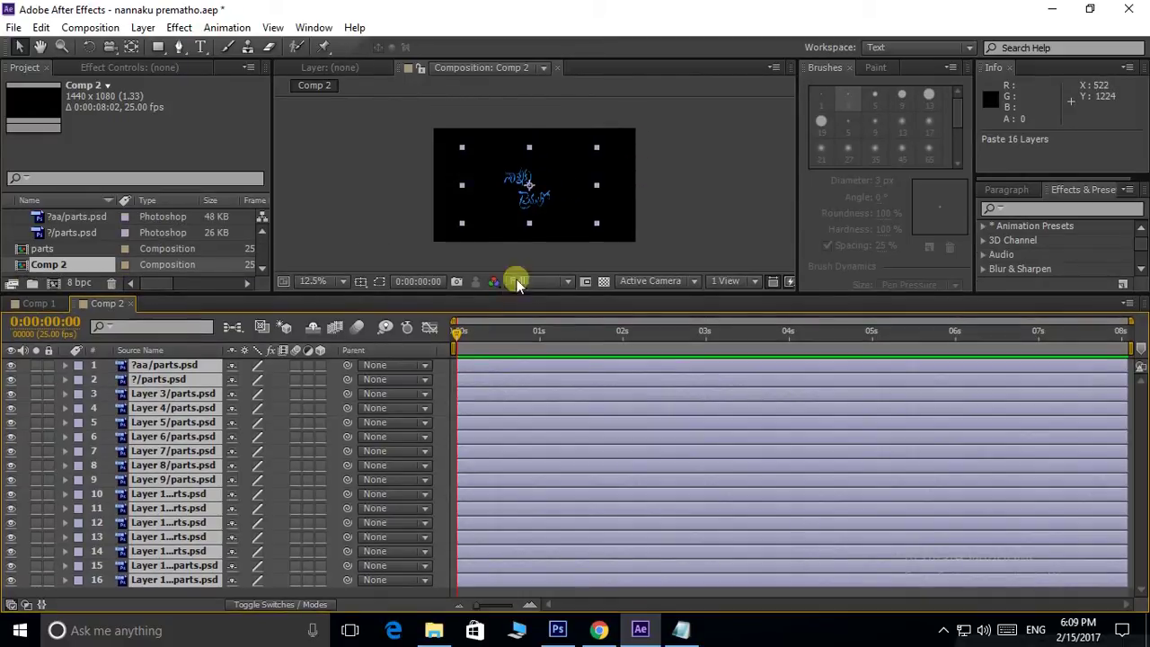
pyautogui.scroll(2, 513, 185)
pyautogui.scroll(2, 621, 170)
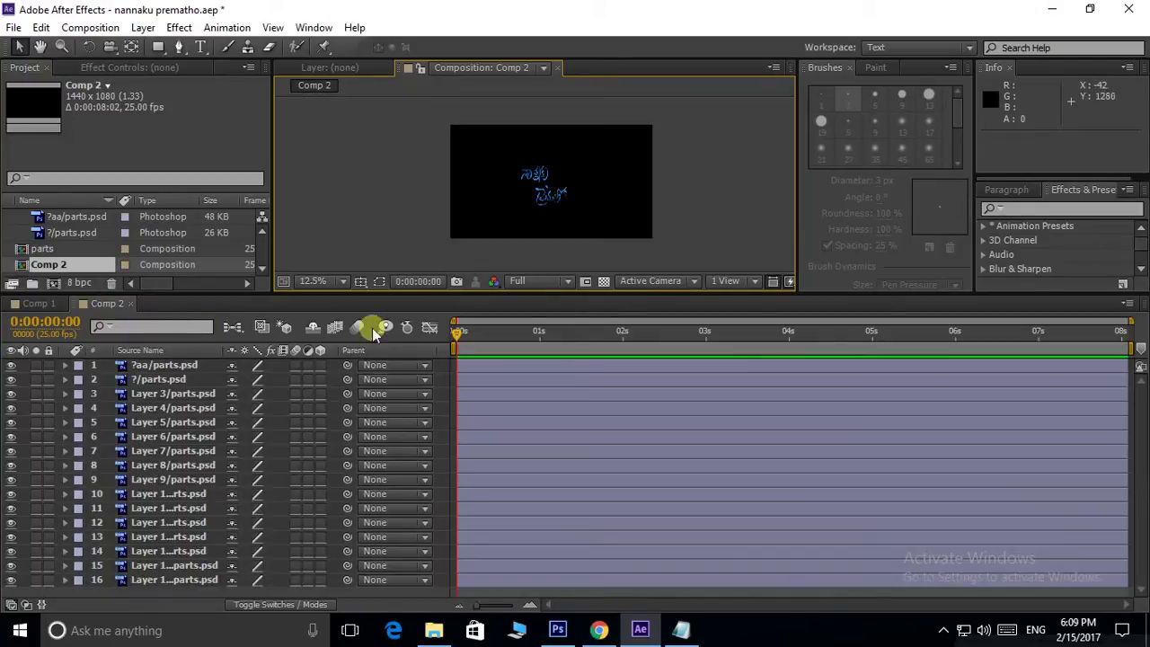
pyautogui.click(366, 326)
pyautogui.press(',')
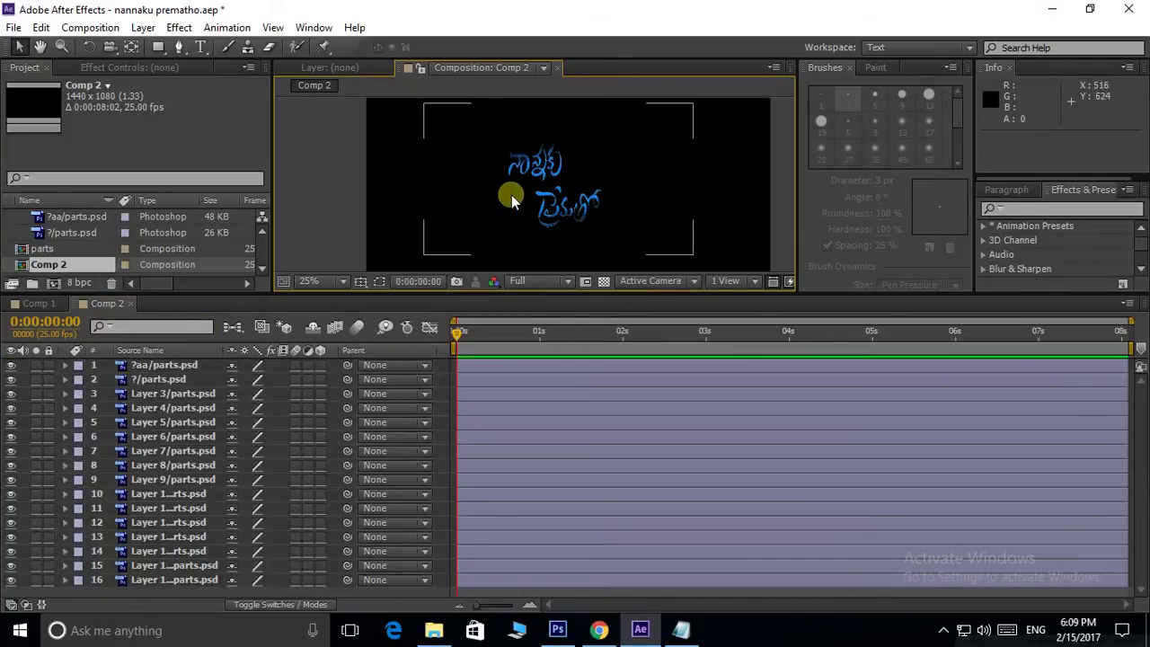
pyautogui.scroll(2, 513, 192)
pyautogui.click(12, 365)
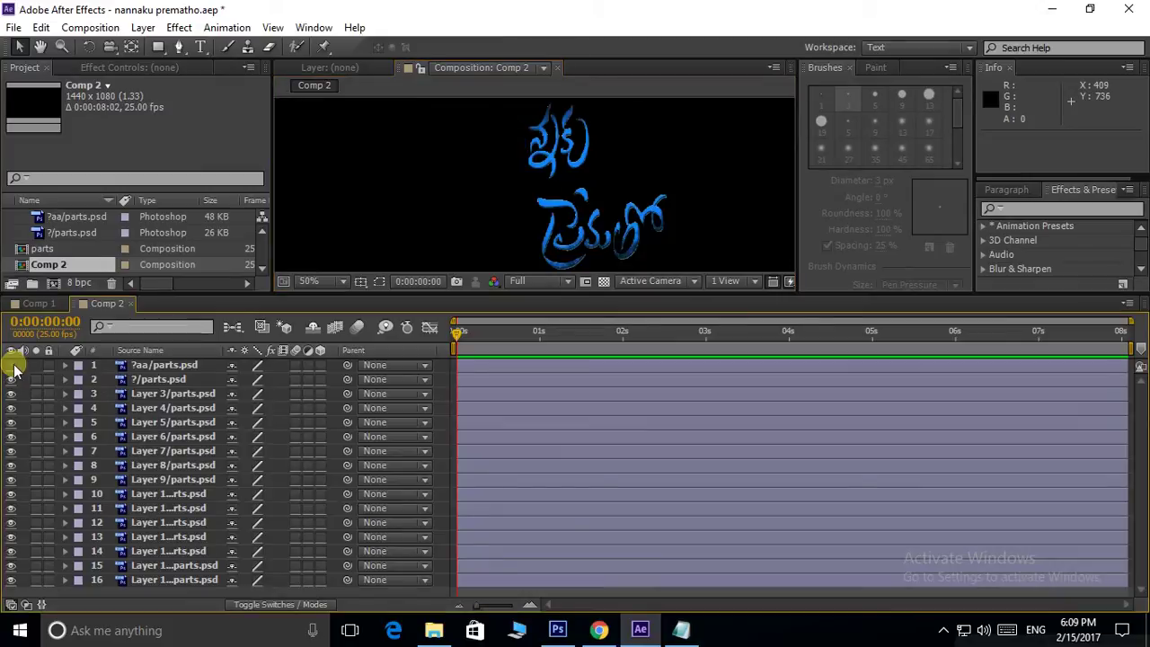
pyautogui.click(11, 365)
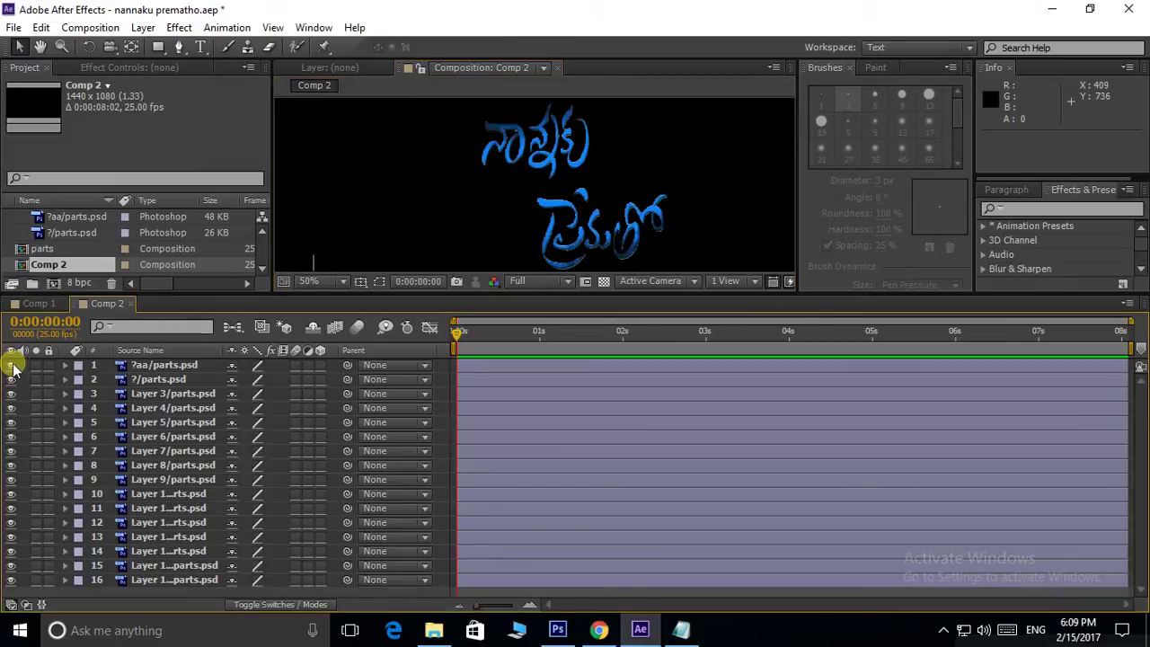
# Shift layers 3, 6, 11, 13, 15 and 16 later in time to form a cascading build
pyautogui.click(483, 366)
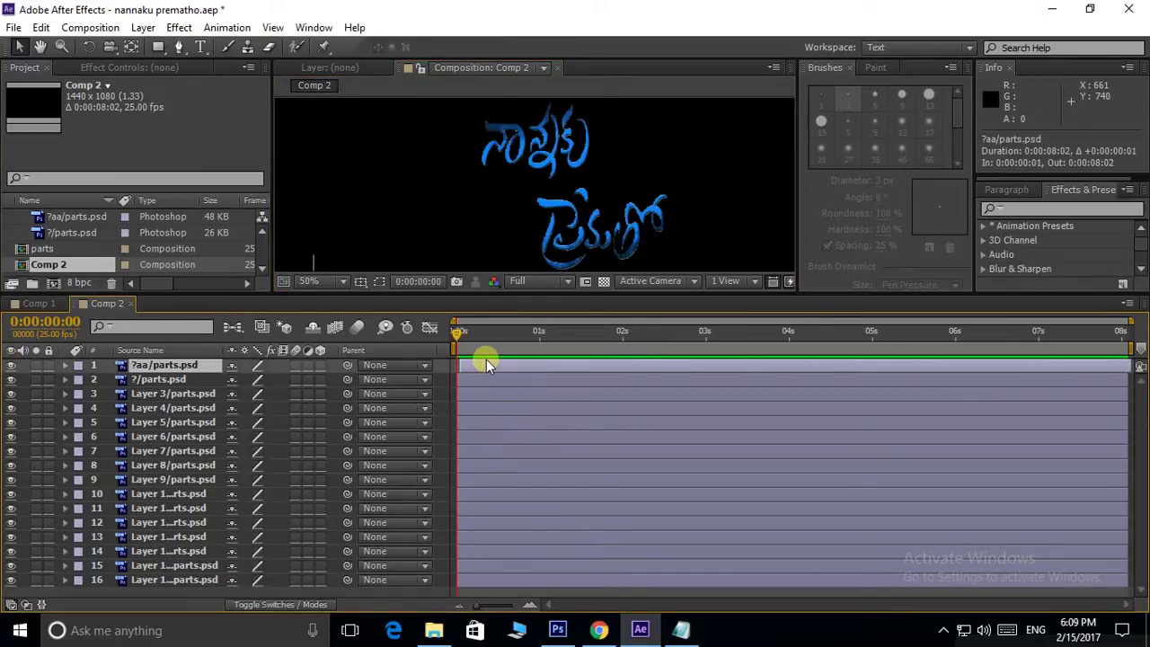
pyautogui.click(477, 380)
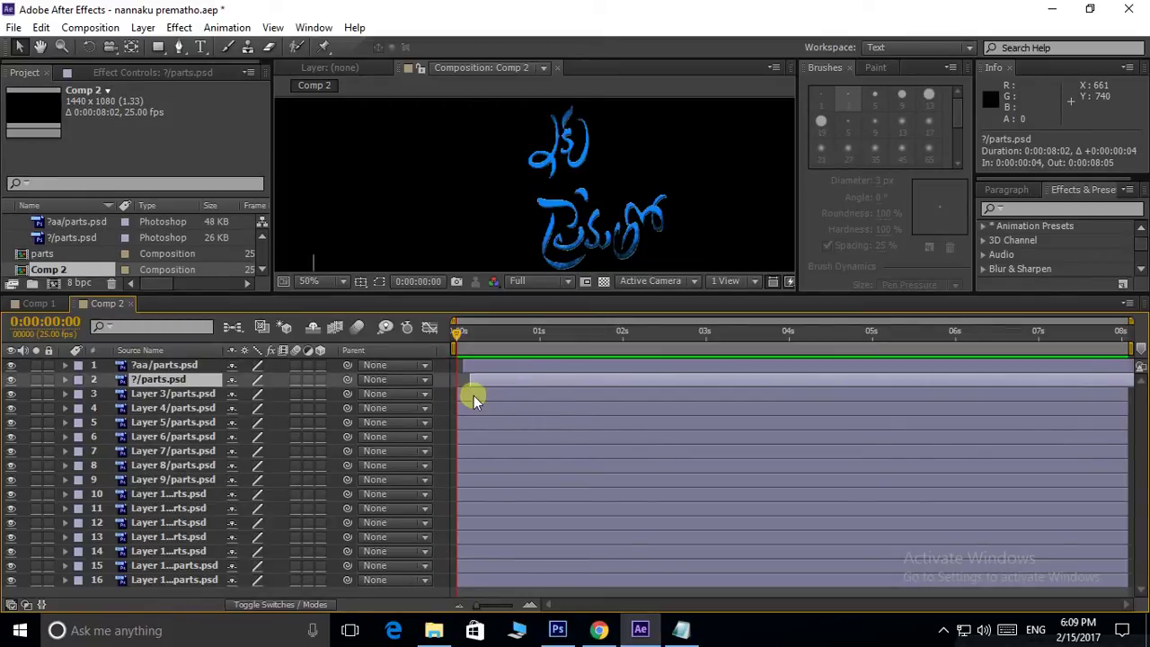
pyautogui.moveTo(473, 395)
pyautogui.mouseDown()
pyautogui.moveTo(491, 395)
pyautogui.moveTo(503, 420)
pyautogui.mouseUp()
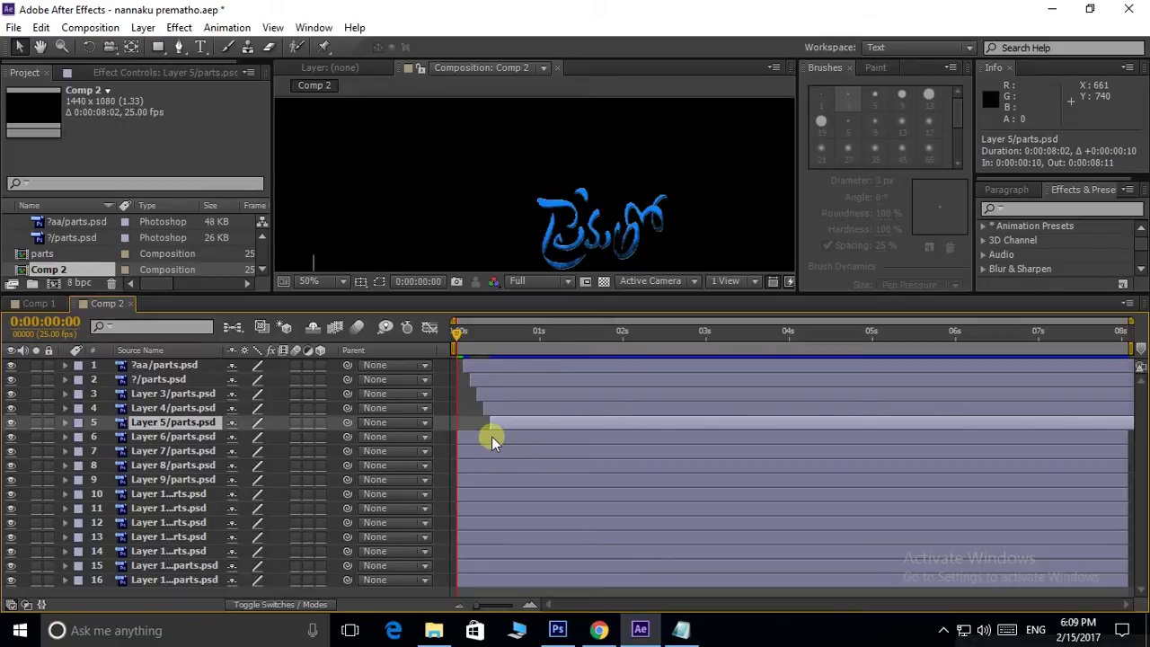
pyautogui.moveTo(491, 439)
pyautogui.mouseDown()
pyautogui.moveTo(532, 436)
pyautogui.moveTo(517, 454)
pyautogui.moveTo(547, 465)
pyautogui.moveTo(535, 486)
pyautogui.moveTo(567, 508)
pyautogui.mouseUp()
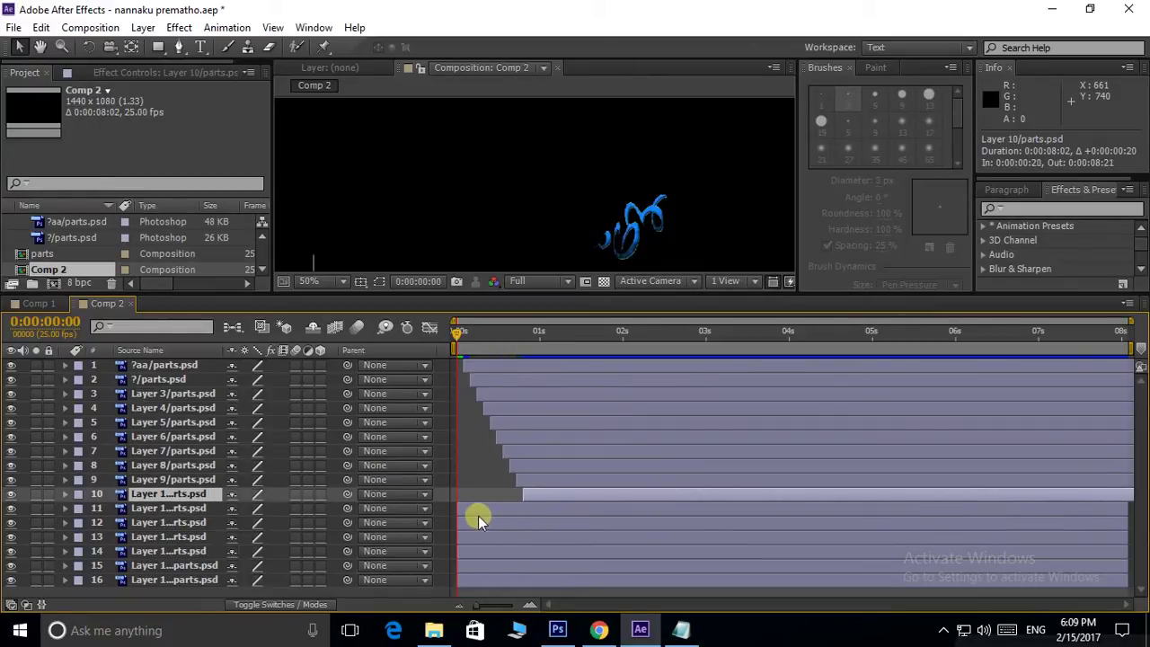
pyautogui.moveTo(478, 515); pyautogui.dragTo(596, 522)
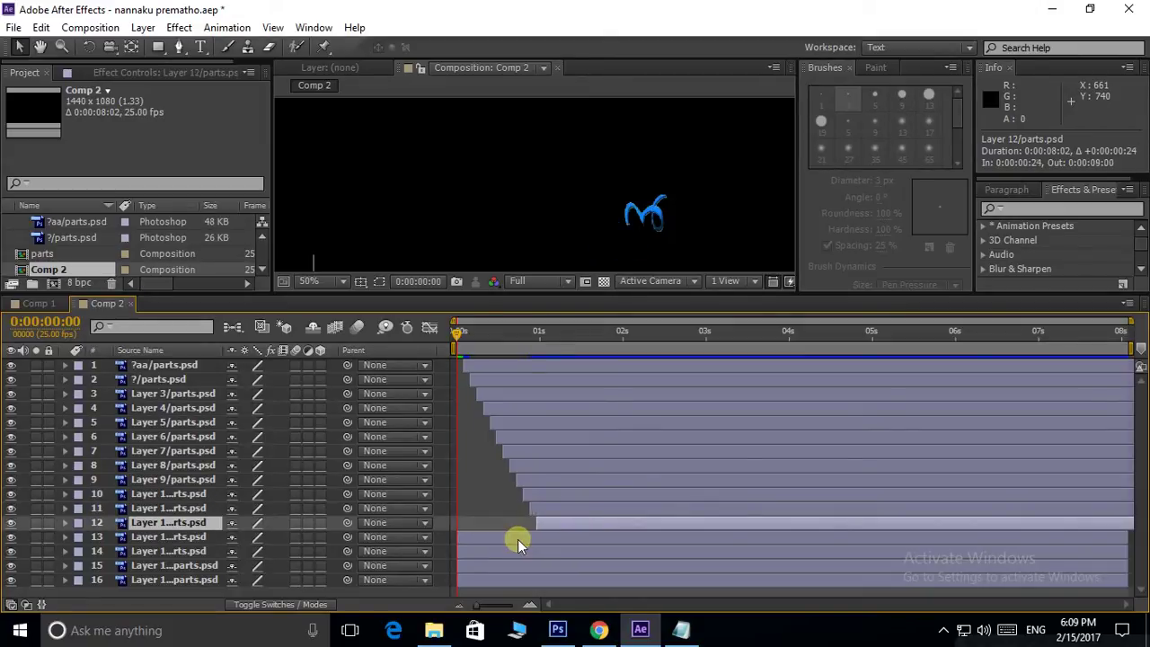
pyautogui.moveTo(516, 540); pyautogui.dragTo(593, 549)
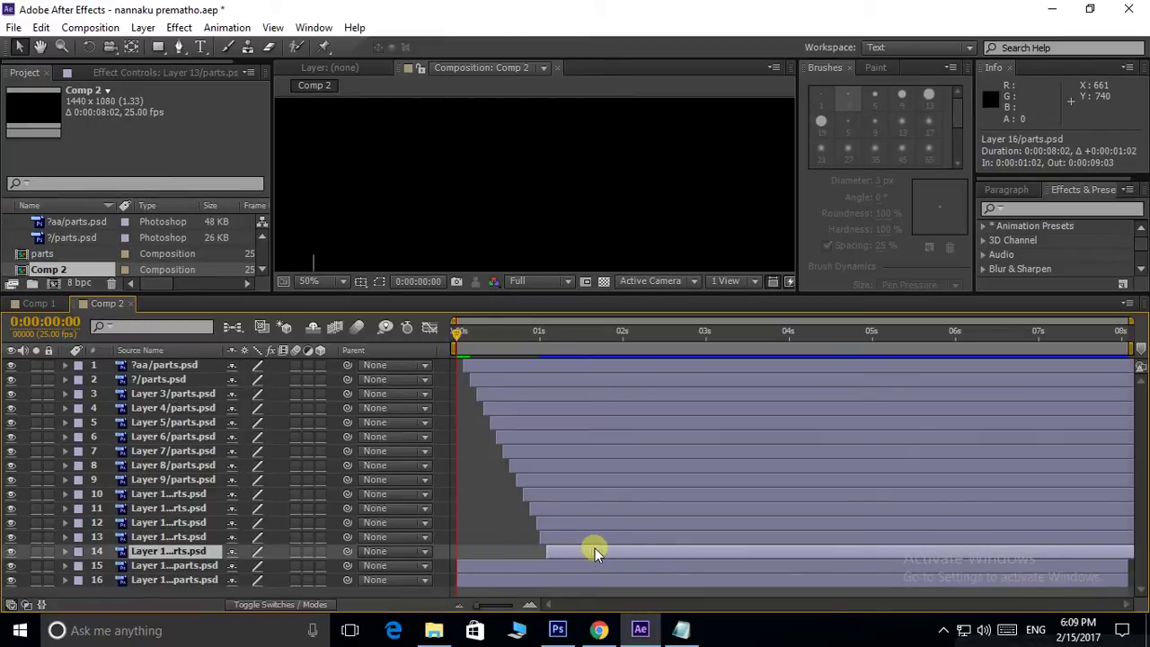
pyautogui.moveTo(505, 567)
pyautogui.mouseDown()
pyautogui.moveTo(611, 557)
pyautogui.moveTo(603, 562)
pyautogui.mouseUp()
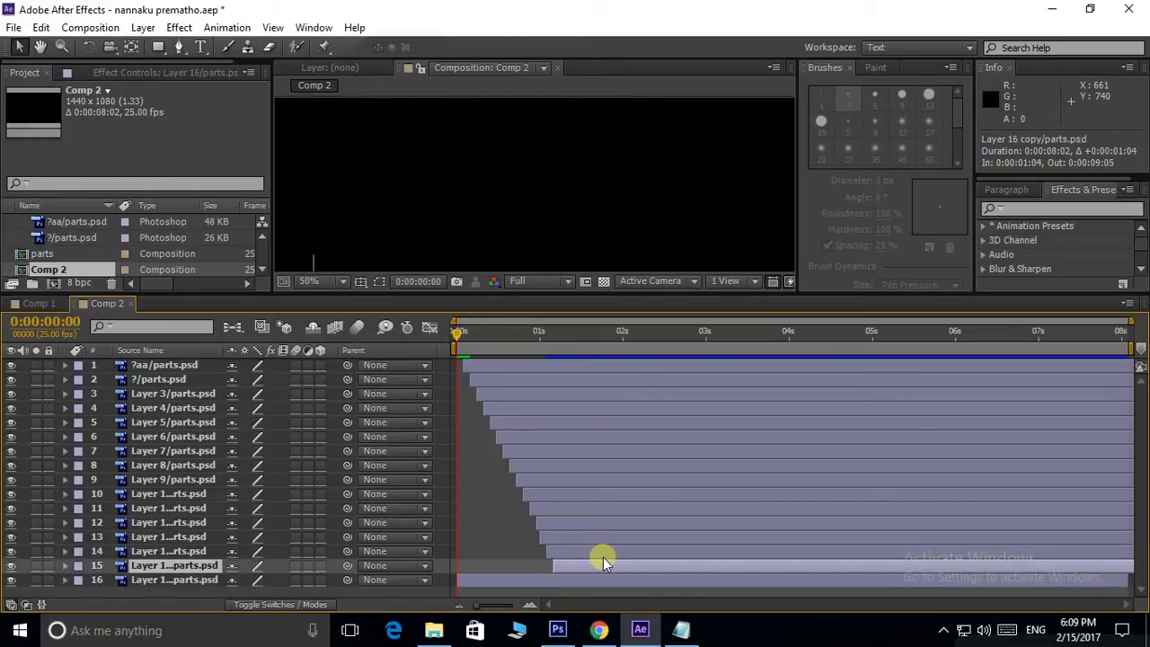
pyautogui.moveTo(511, 581); pyautogui.dragTo(589, 581)
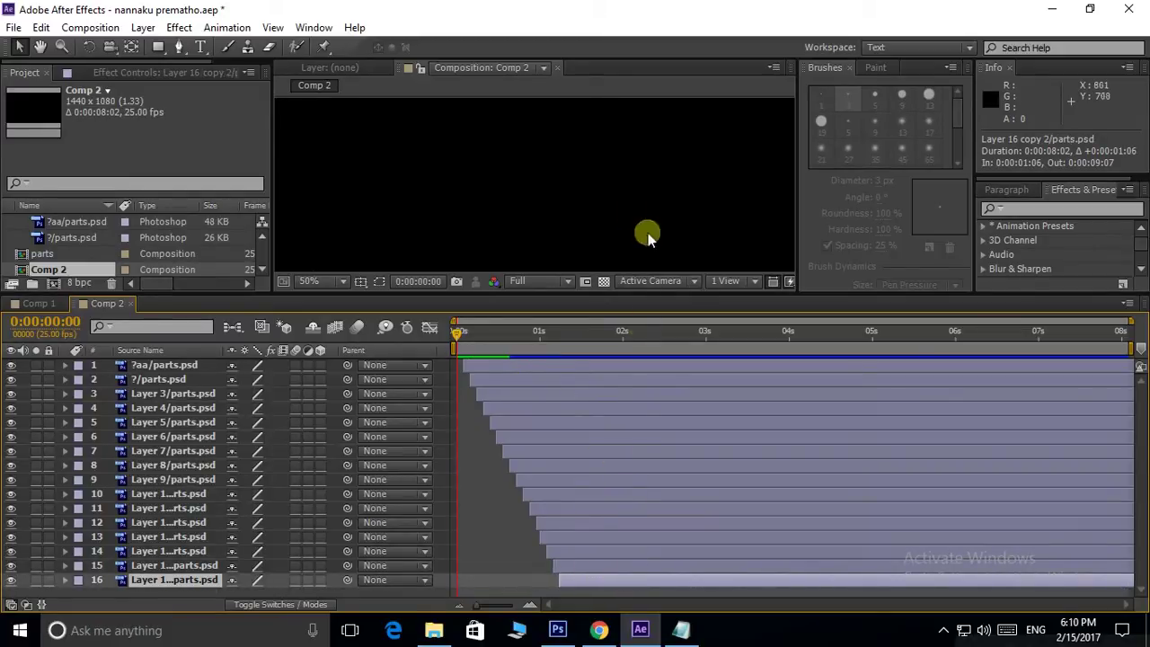
# Preview the staggered title build from the first frame, then select all sixteen title layers
pyautogui.press('space')
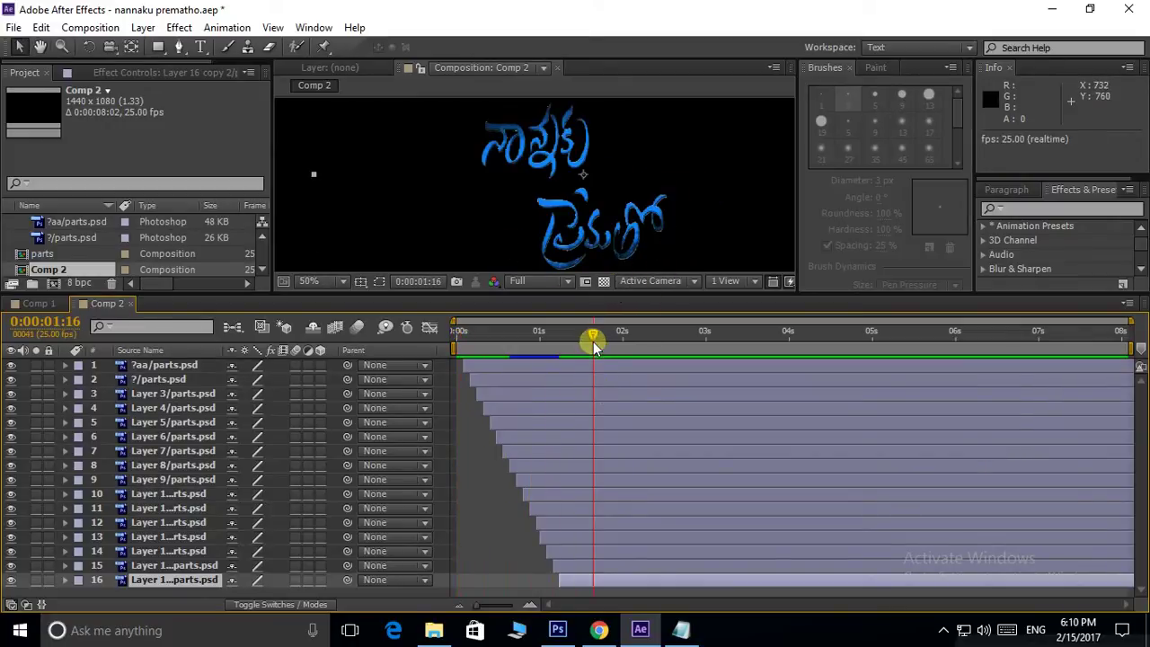
pyautogui.moveTo(592, 333); pyautogui.dragTo(367, 329)
pyautogui.press('space')
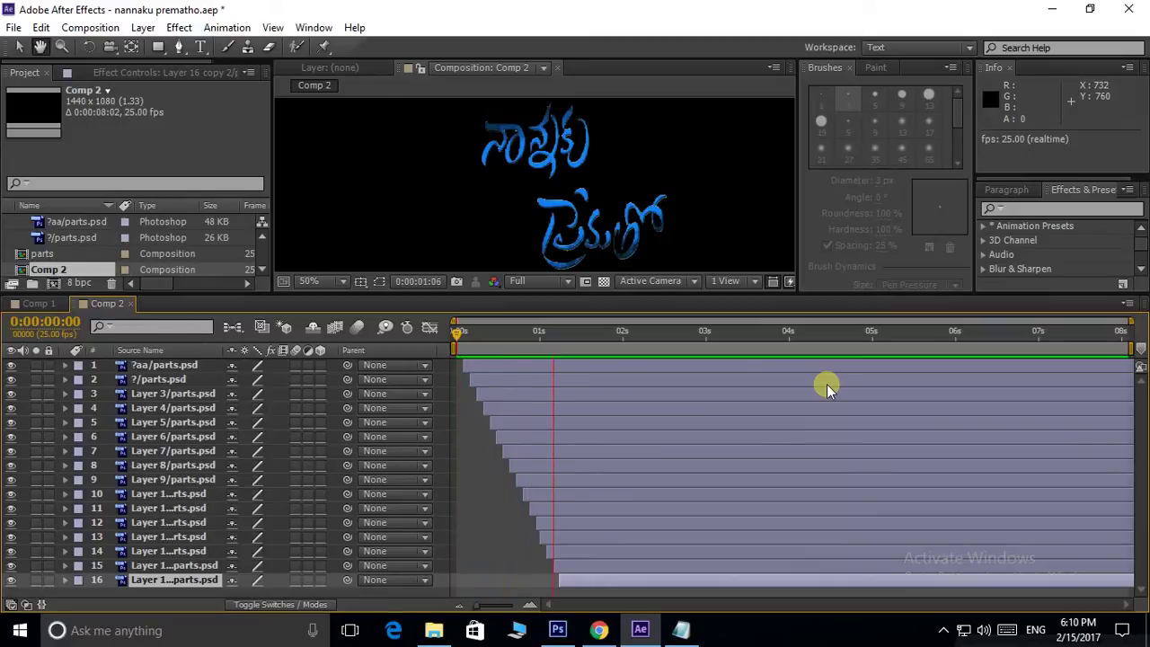
pyautogui.click(164, 365)
pyautogui.keyDown('shift'); pyautogui.click(170, 581); pyautogui.keyUp('shift')
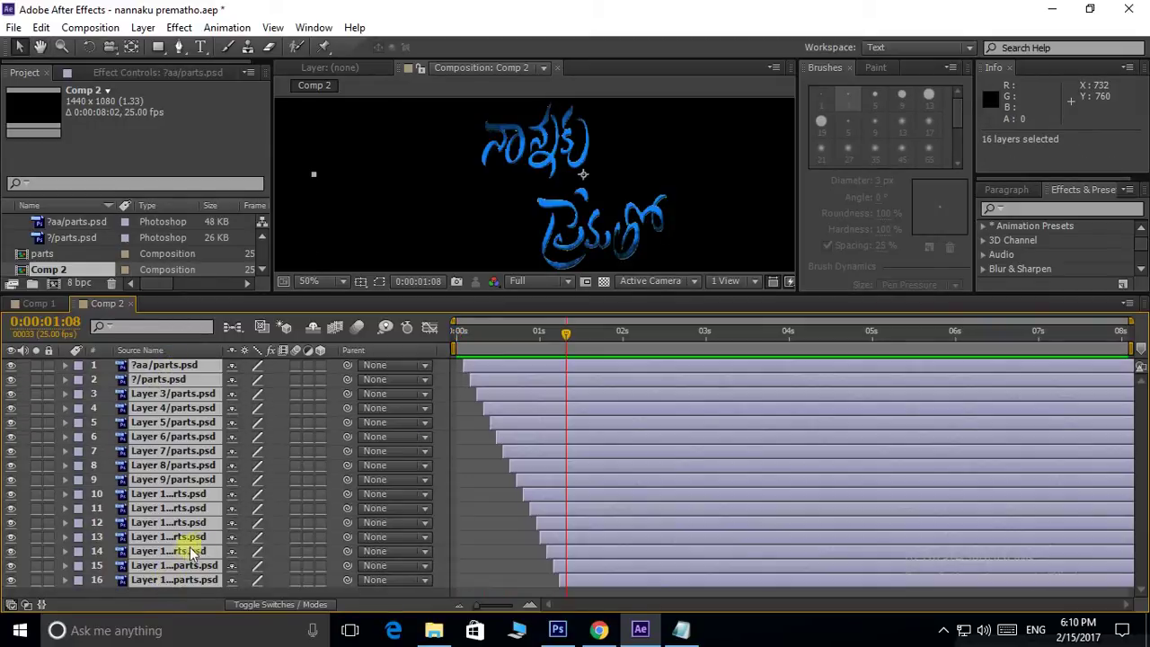
# Pre-compose the selected title layers into Pre-comp 1, moving all attributes, and preview from frame one
pyautogui.rightClick(171, 387)
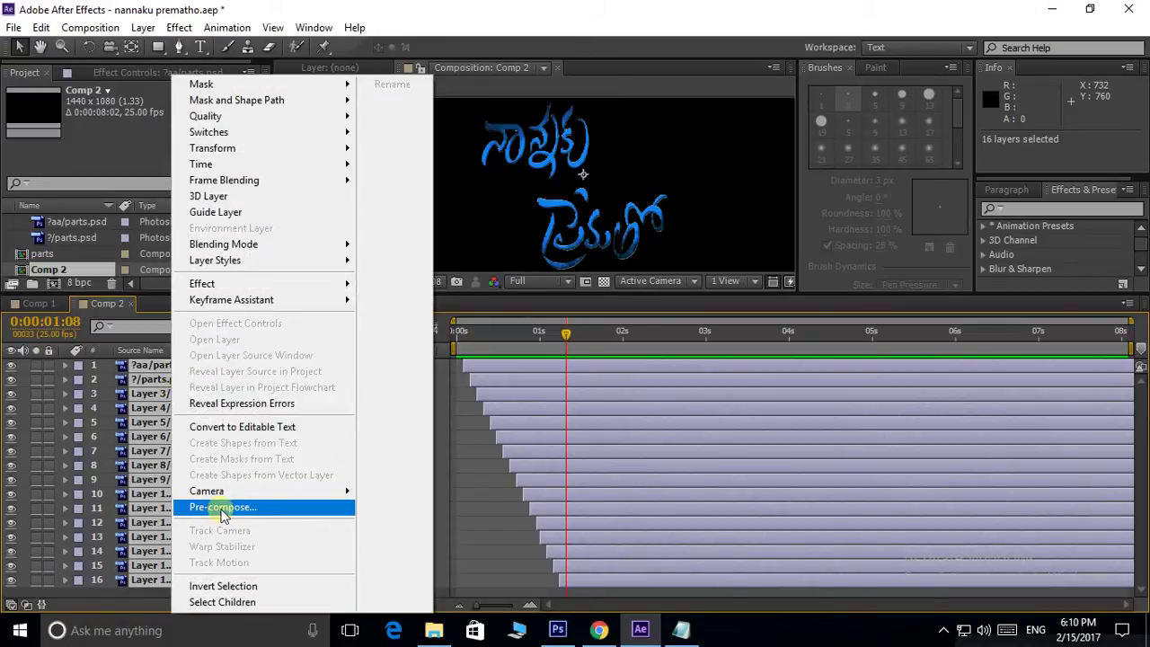
pyautogui.click(222, 508)
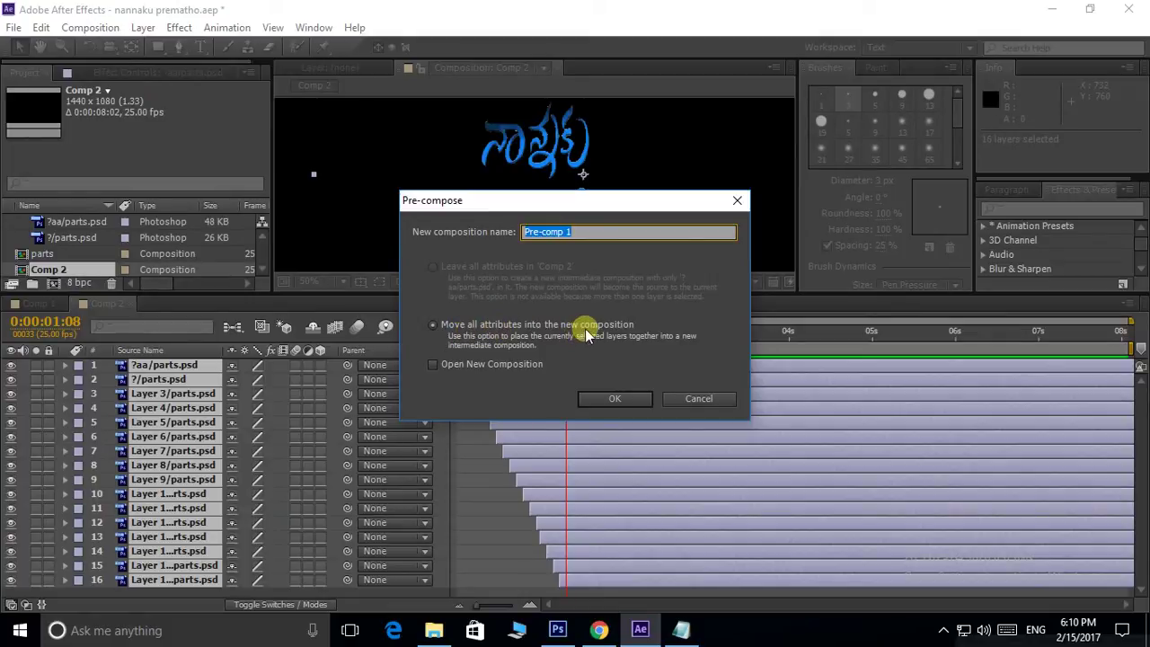
pyautogui.click(615, 397)
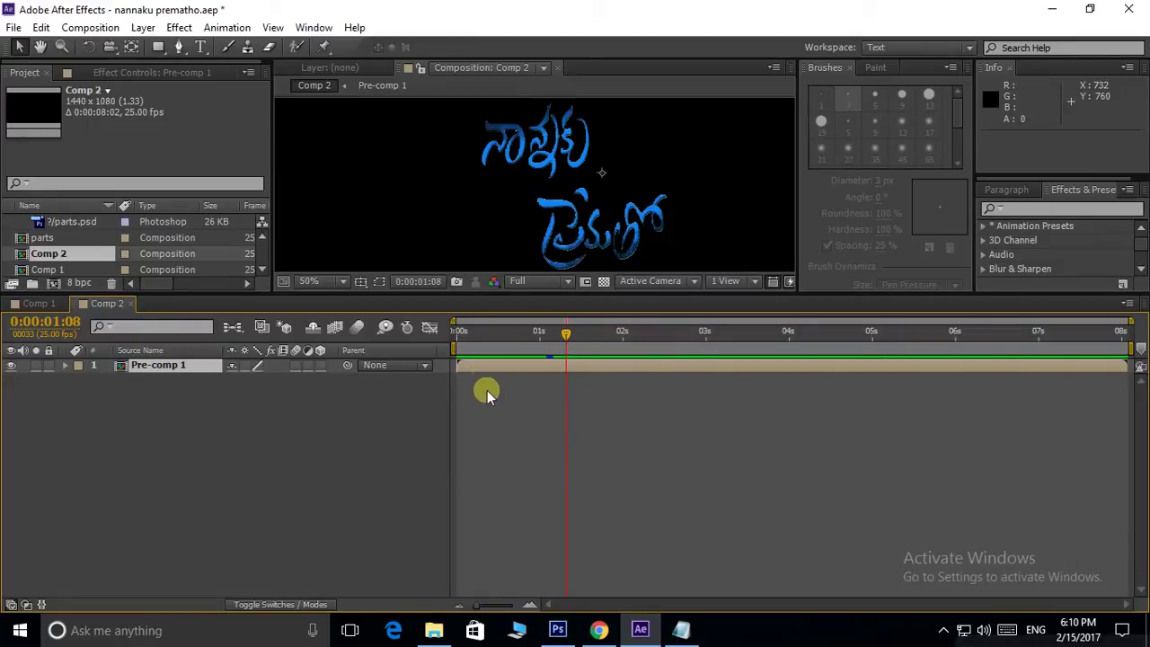
pyautogui.click(492, 365)
pyautogui.moveTo(565, 332); pyautogui.dragTo(456, 333)
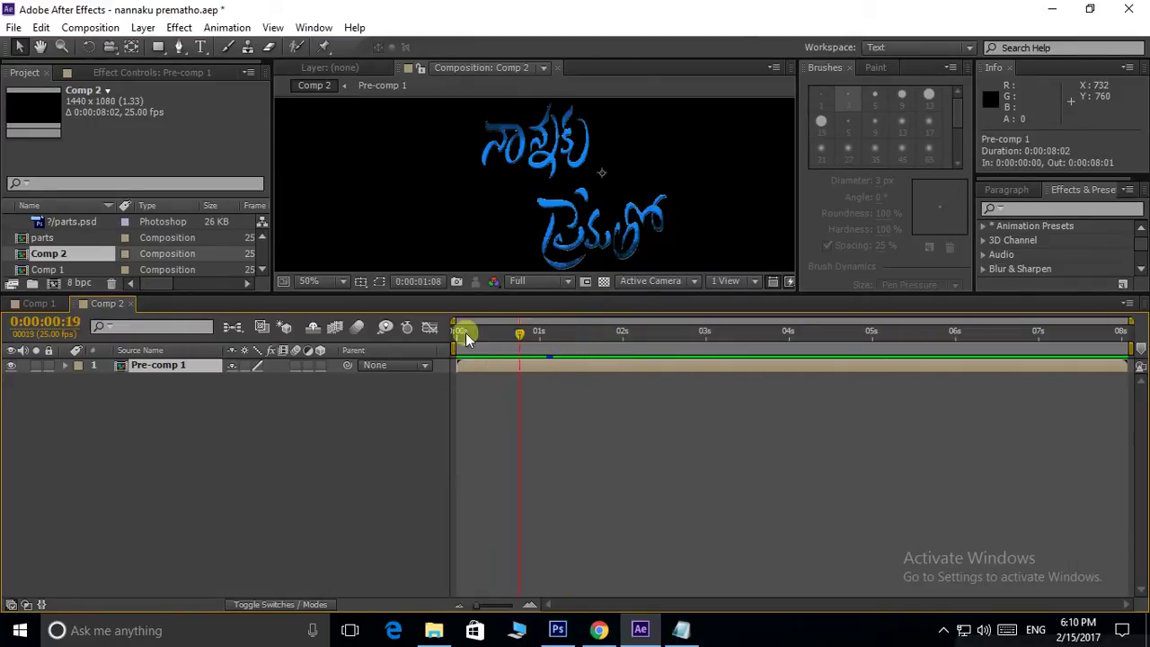
pyautogui.press('space')
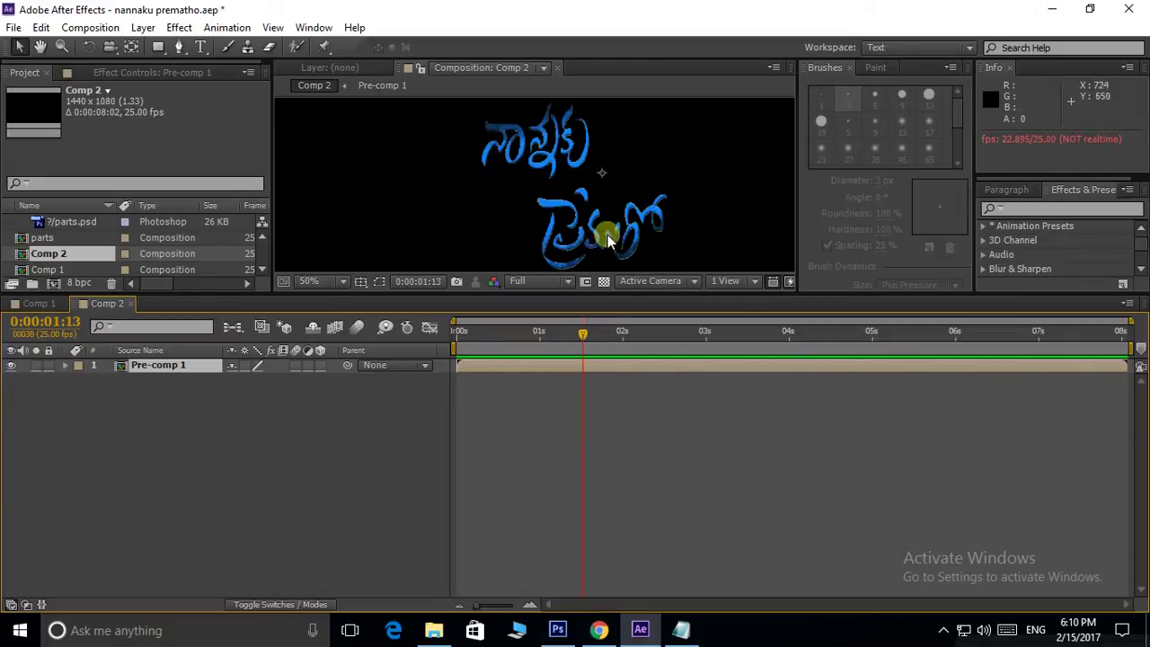
# Replay the trailer's title reveal from 1:14 and pause at 1:17 after the heartbeat line draws in
pyautogui.click(599, 630)
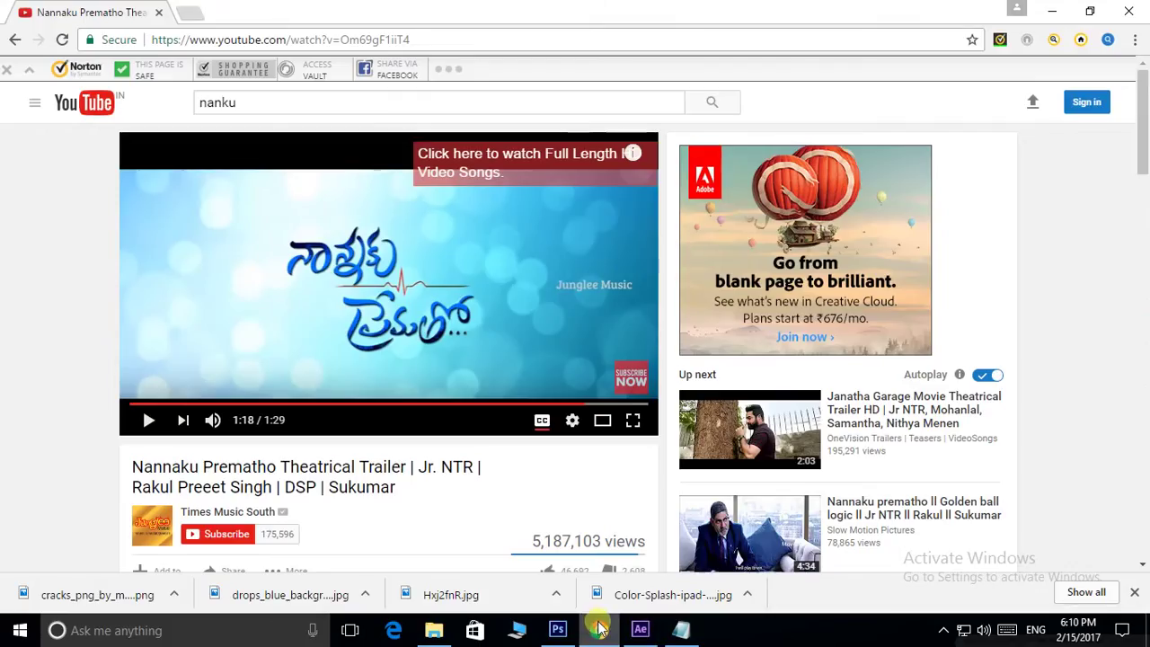
pyautogui.click(578, 407)
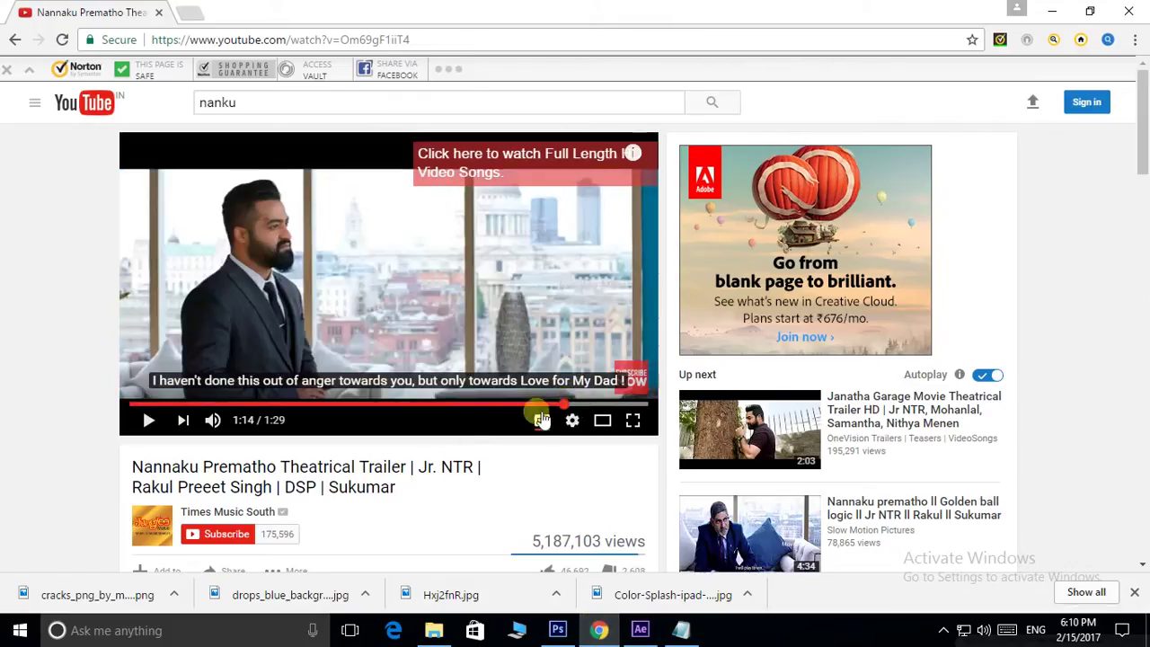
pyautogui.click(146, 421)
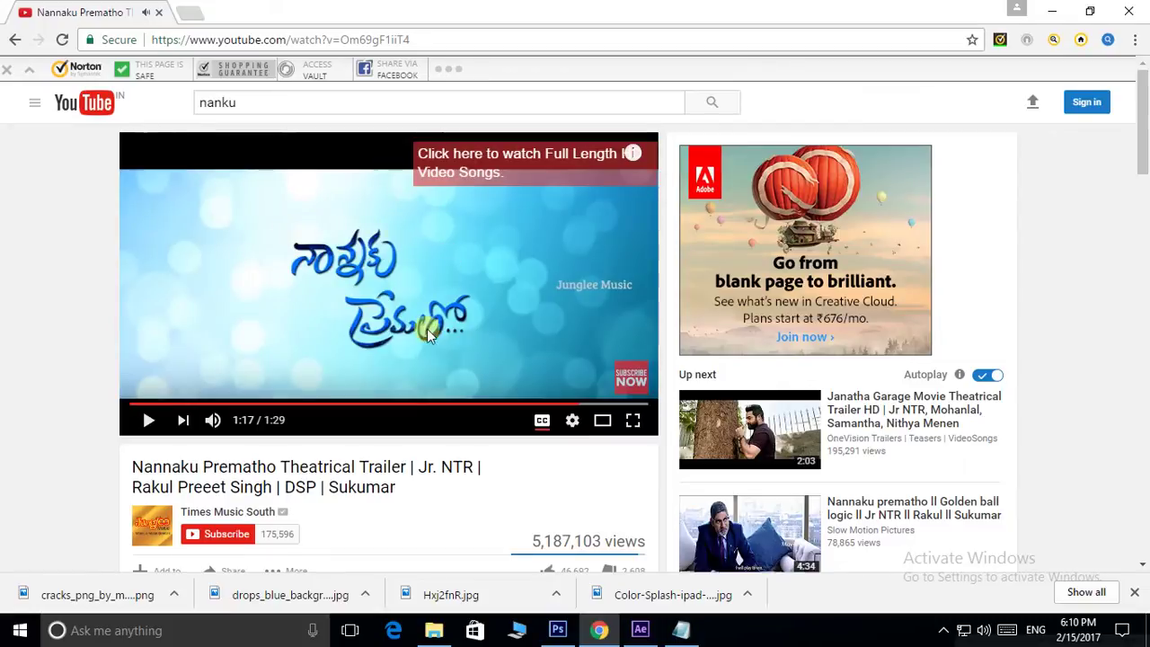
pyautogui.click(147, 416)
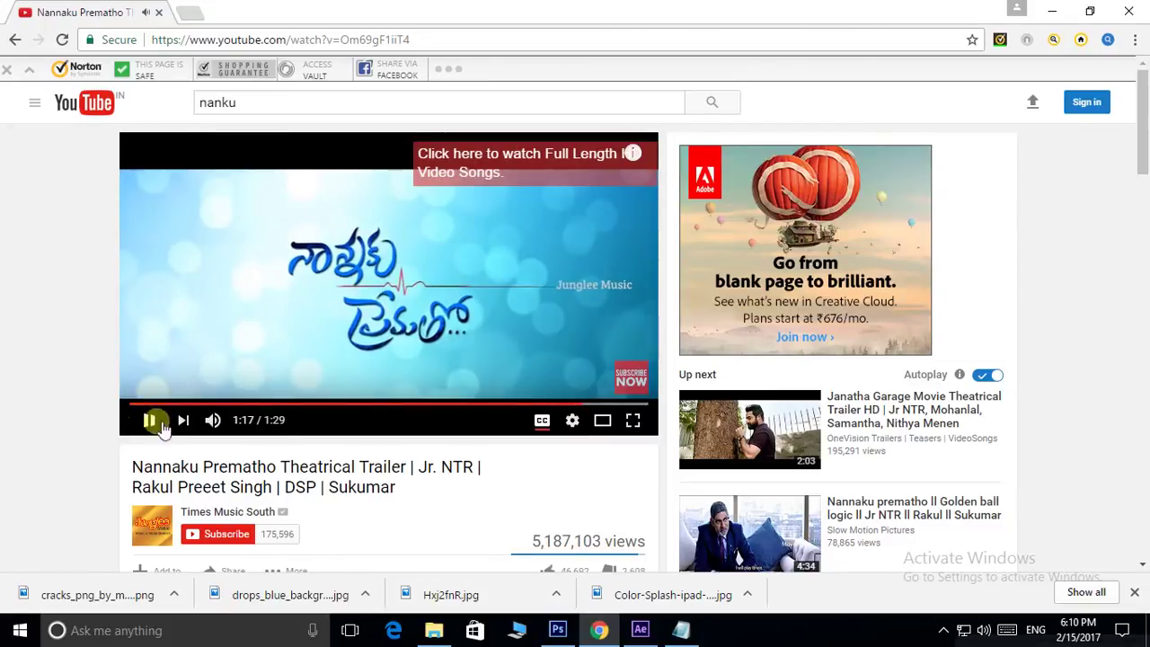
pyautogui.click(148, 420)
pyautogui.click(640, 630)
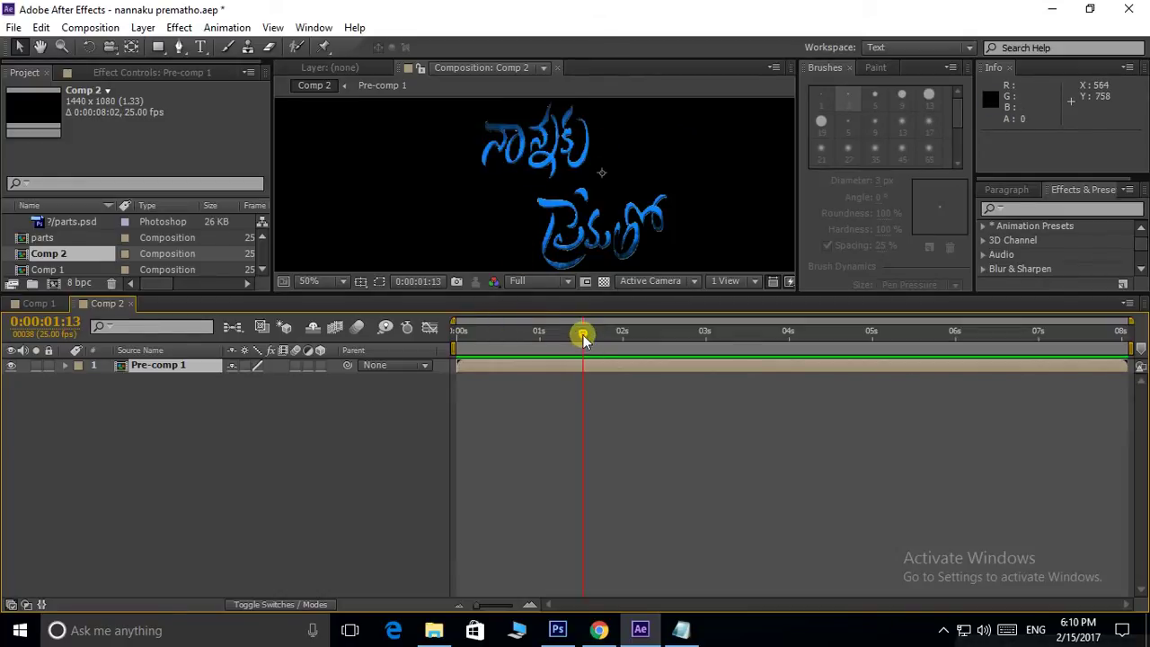
# Add Pre-comp 1 to Comp 1, above the bokeh texture background
pyautogui.moveTo(582, 335); pyautogui.dragTo(506, 341)
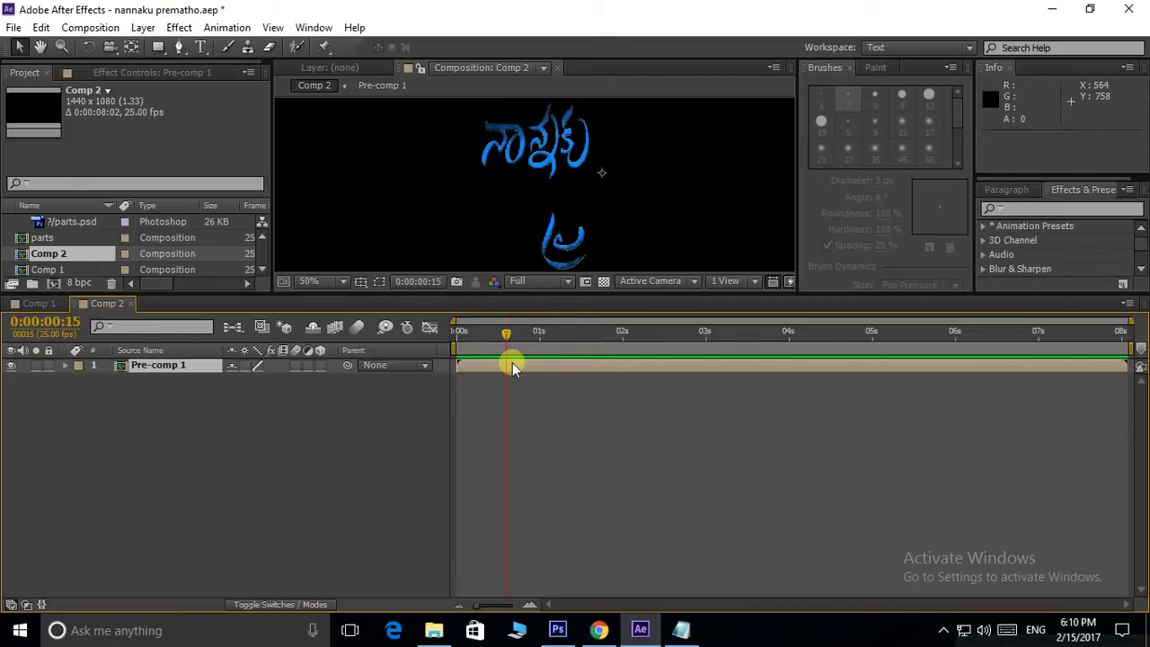
pyautogui.click(512, 363)
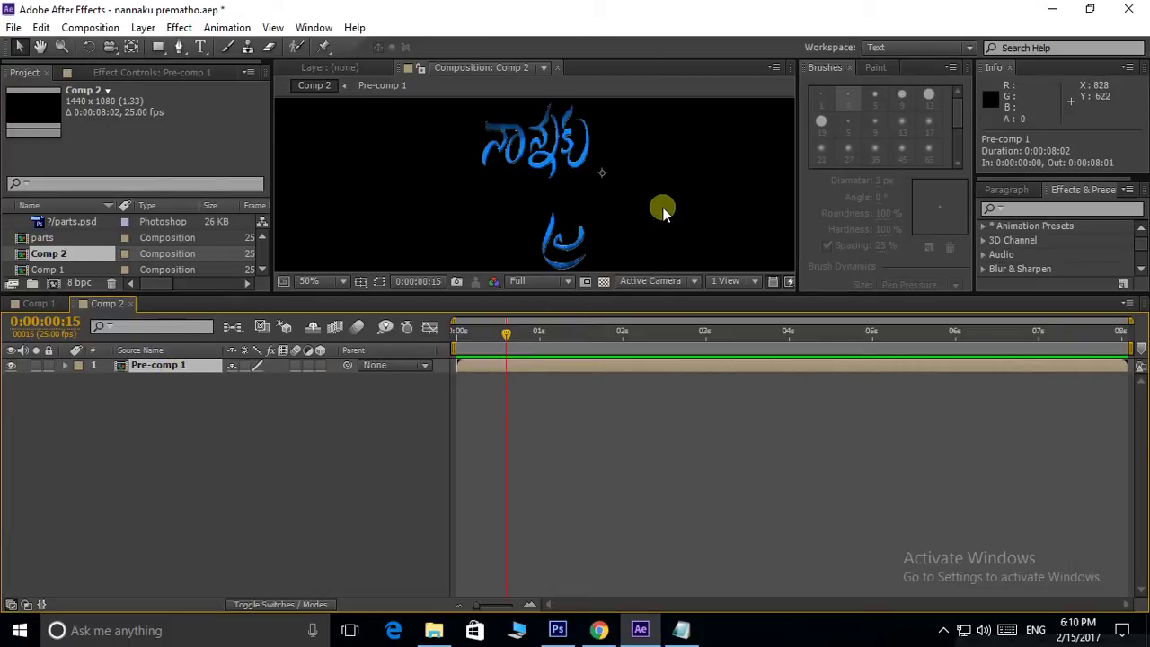
pyautogui.click(24, 303)
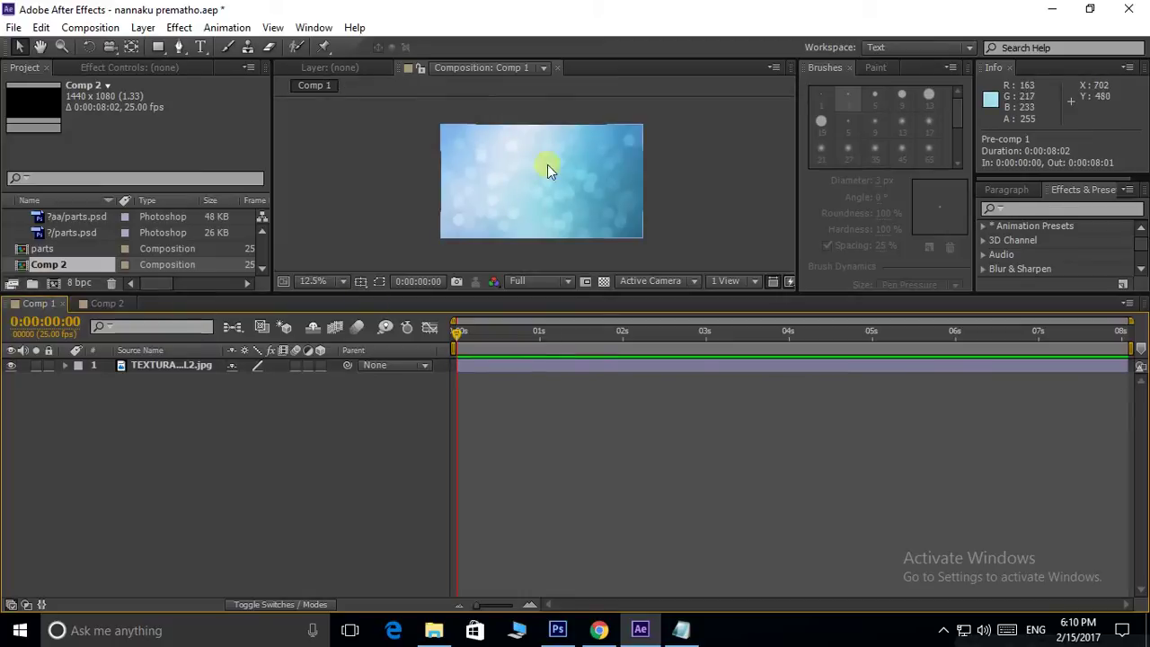
pyautogui.click(503, 151)
pyautogui.scroll(3, 97, 245)
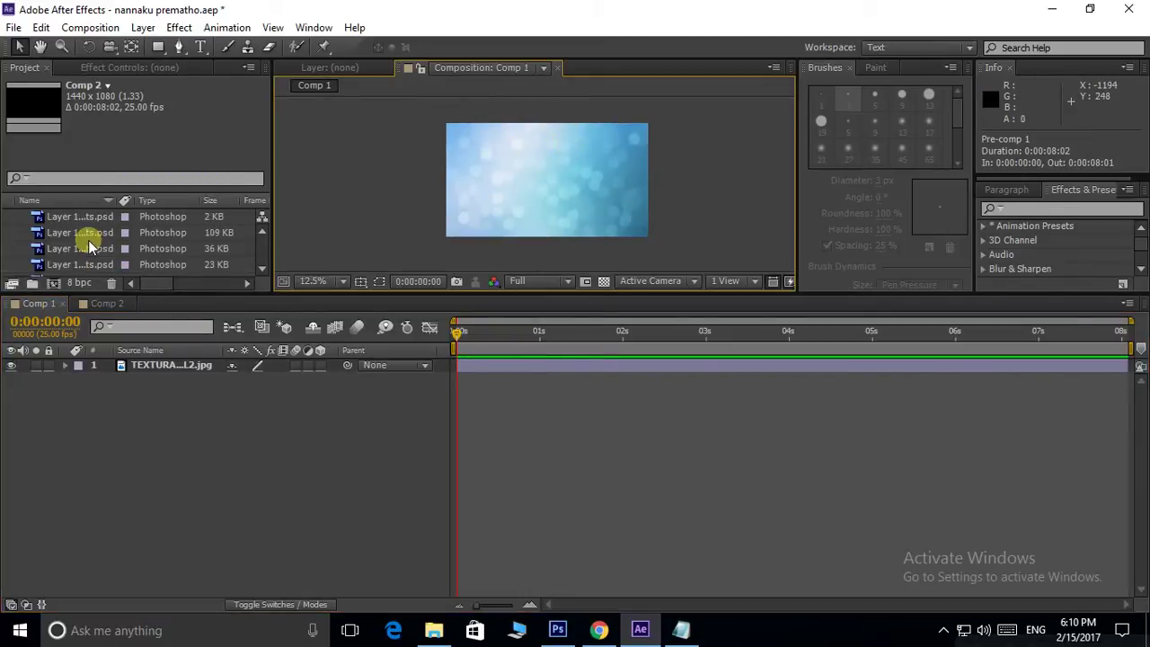
pyautogui.scroll(3, 86, 239)
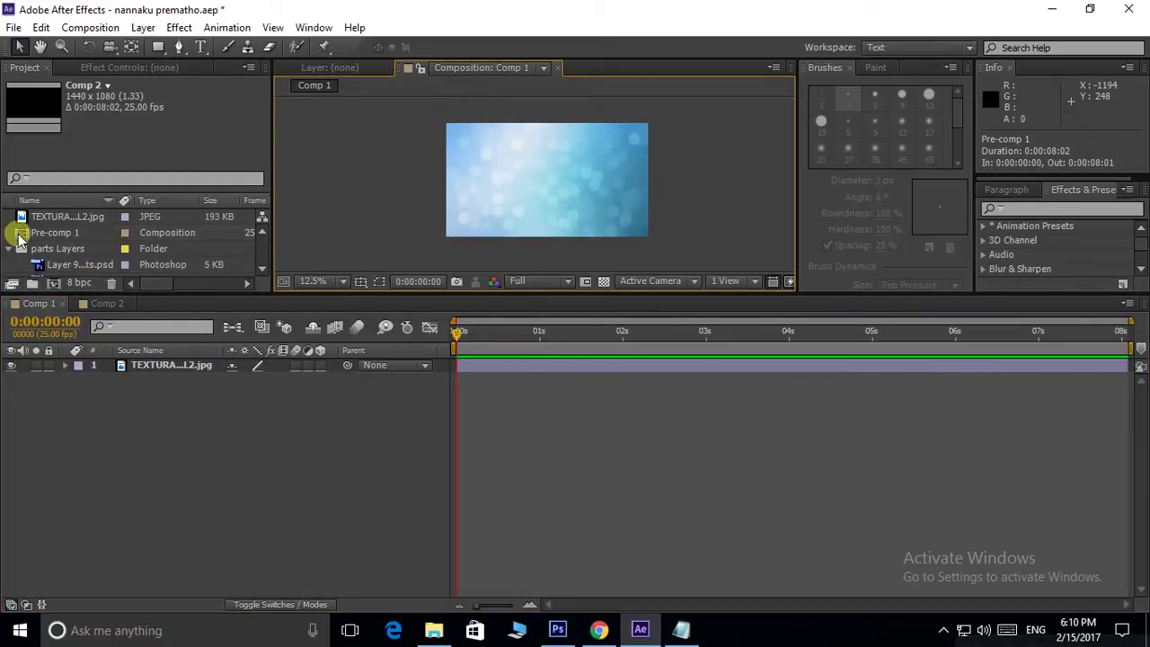
pyautogui.moveTo(16, 233)
pyautogui.mouseDown()
pyautogui.moveTo(511, 182)
pyautogui.moveTo(547, 184)
pyautogui.moveTo(543, 209)
pyautogui.mouseUp()
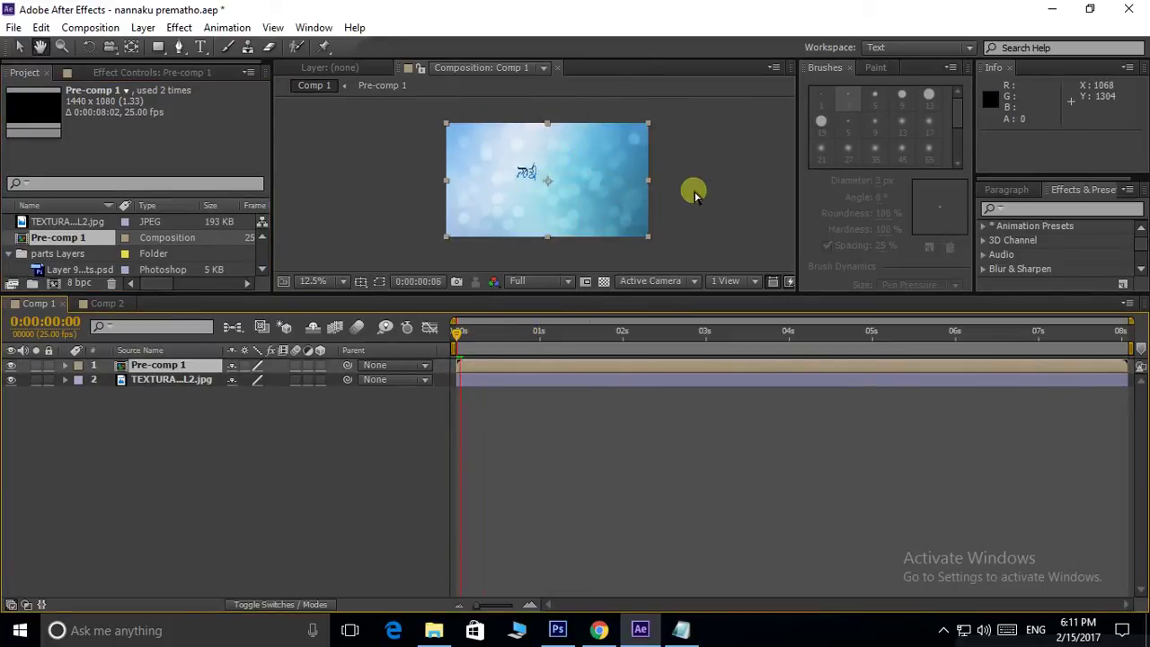
# Preview the Telugu title building over the blue bokeh background from the start
pyautogui.press('space')
pyautogui.press('.')
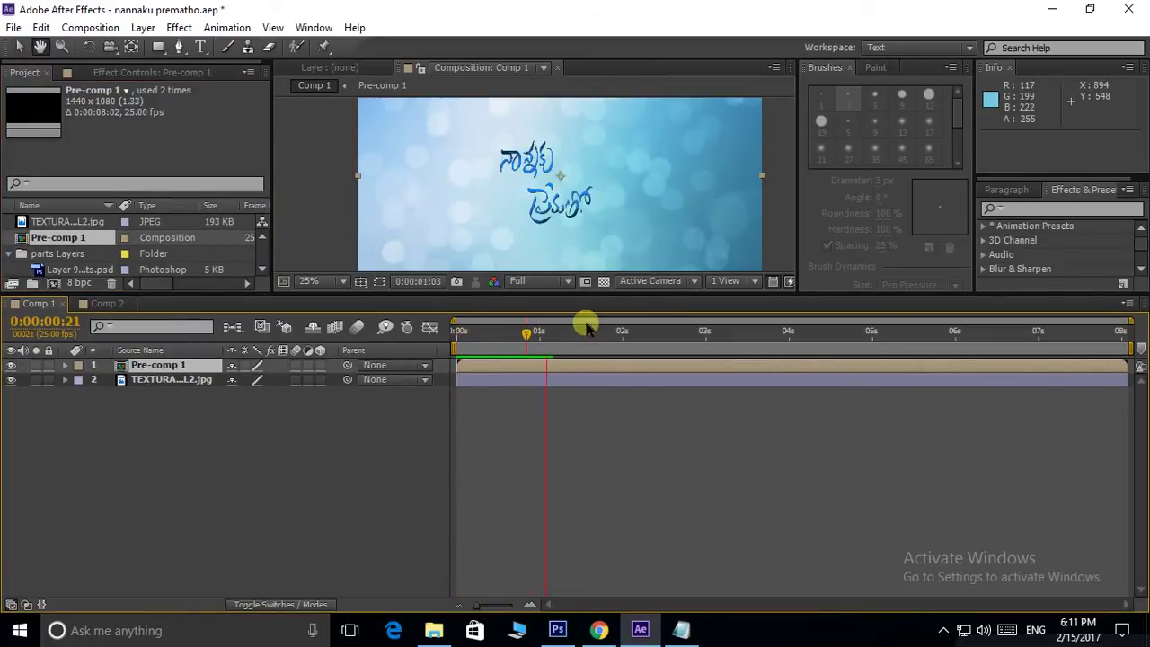
pyautogui.press('KP_0')
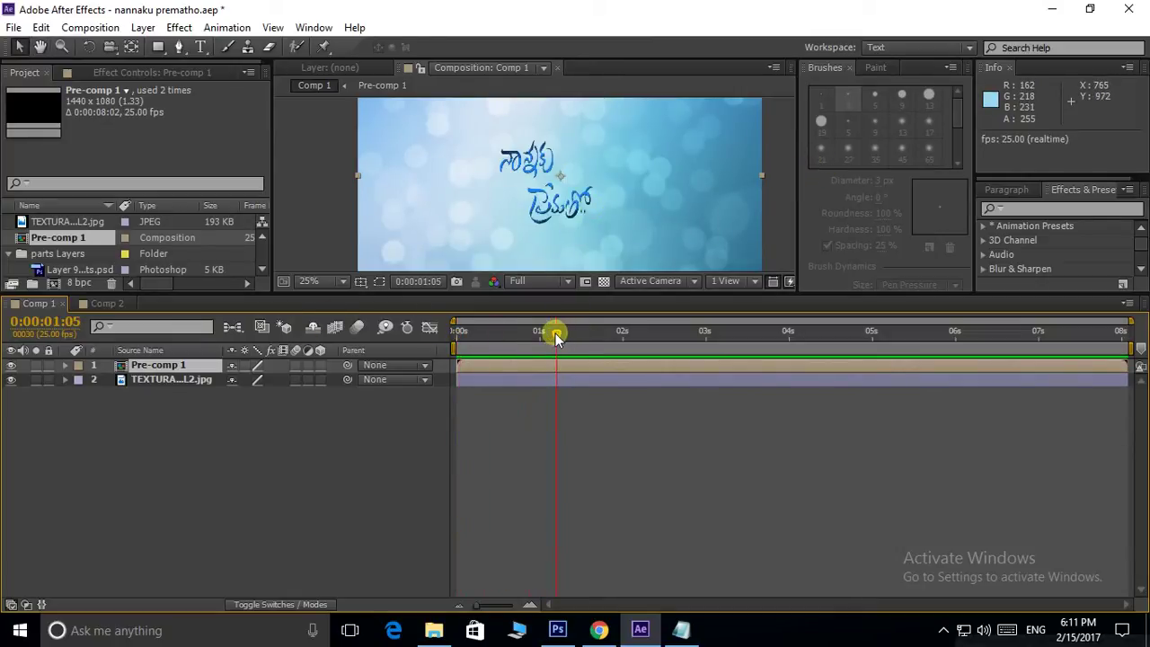
pyautogui.moveTo(556, 337); pyautogui.dragTo(499, 334)
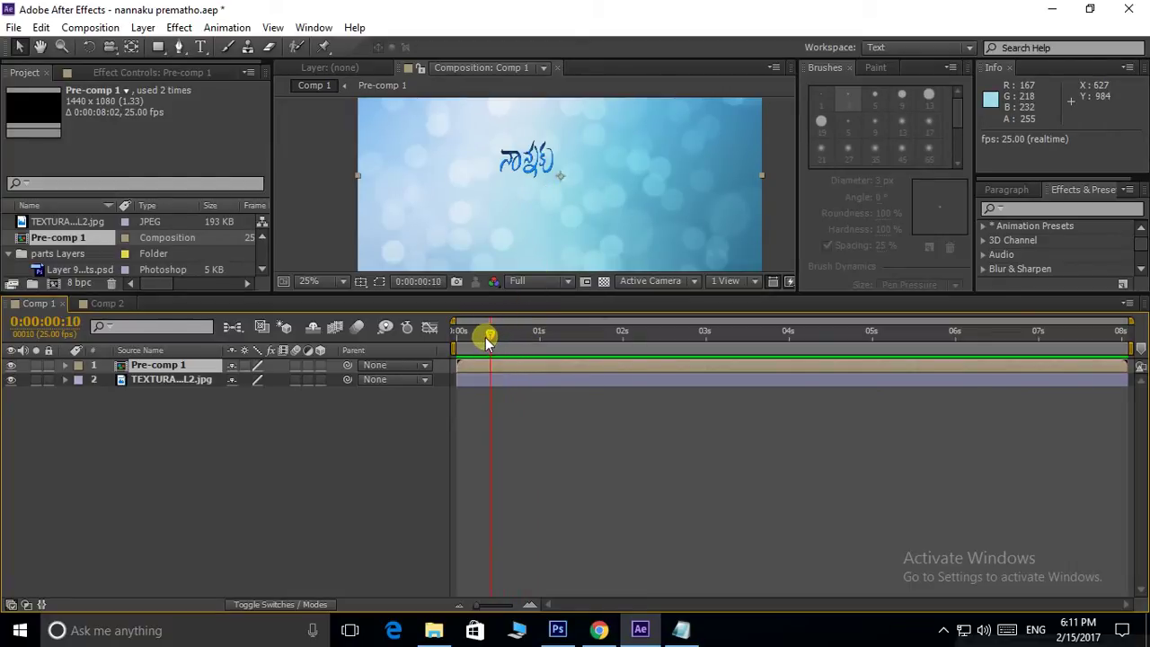
pyautogui.moveTo(486, 343); pyautogui.dragTo(483, 342)
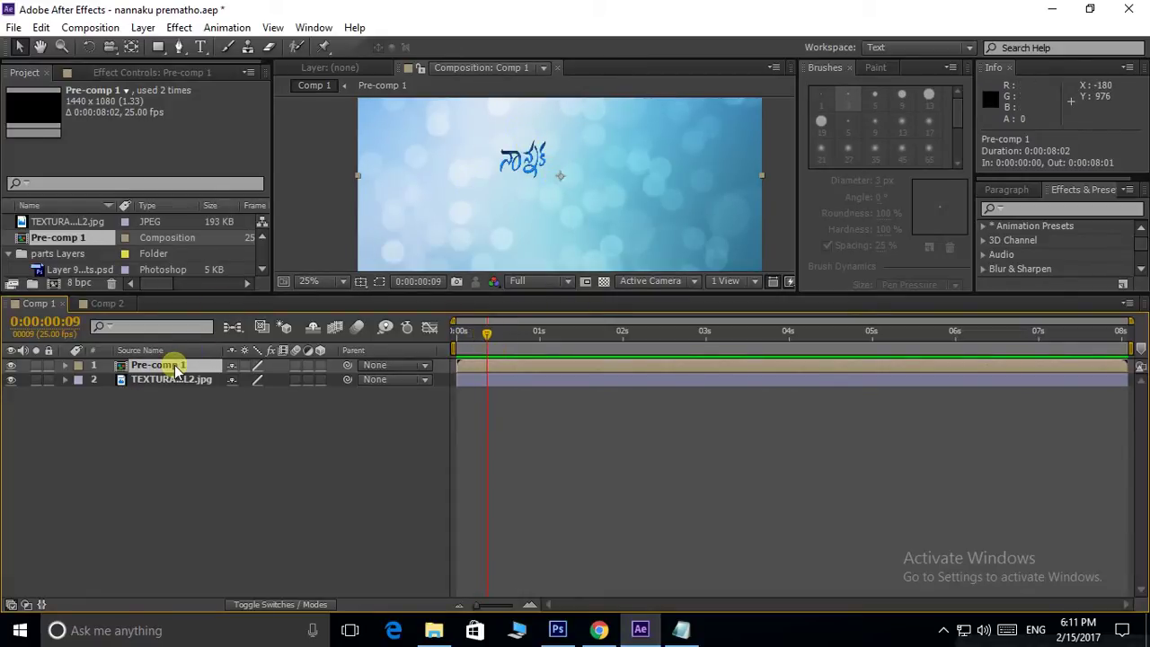
# Keyframe Pre-comp 1's Scale from 100% at 0:00:00:09 to about 131% at 0:00:03:21
pyautogui.press('s')
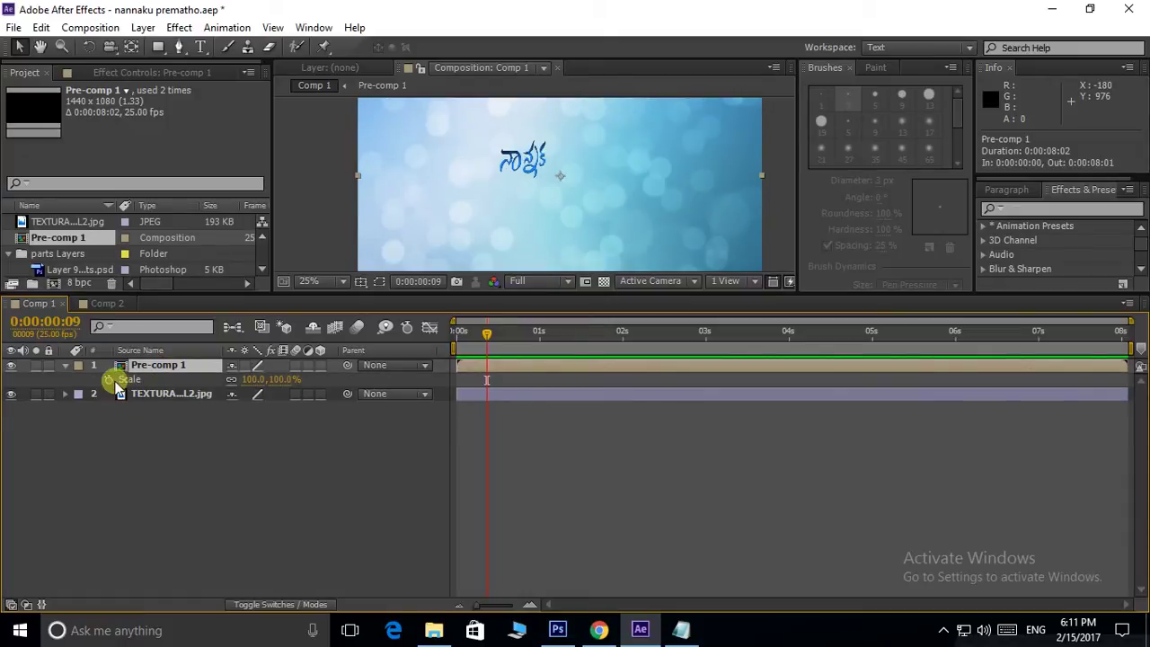
pyautogui.click(112, 381)
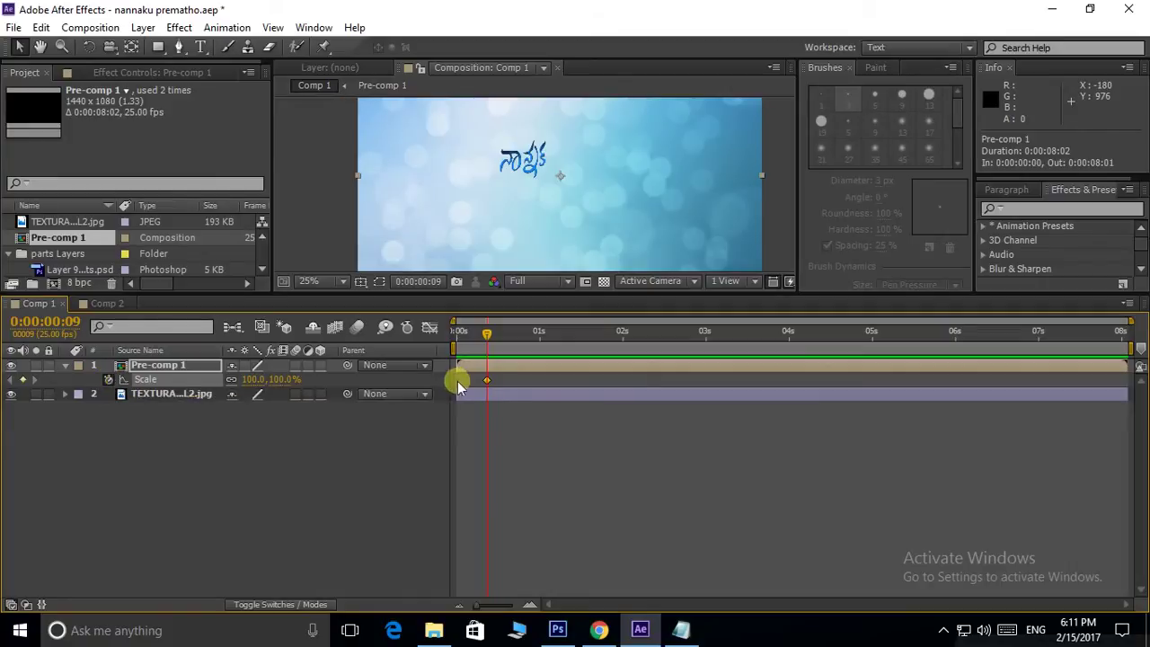
pyautogui.moveTo(484, 340); pyautogui.dragTo(783, 348)
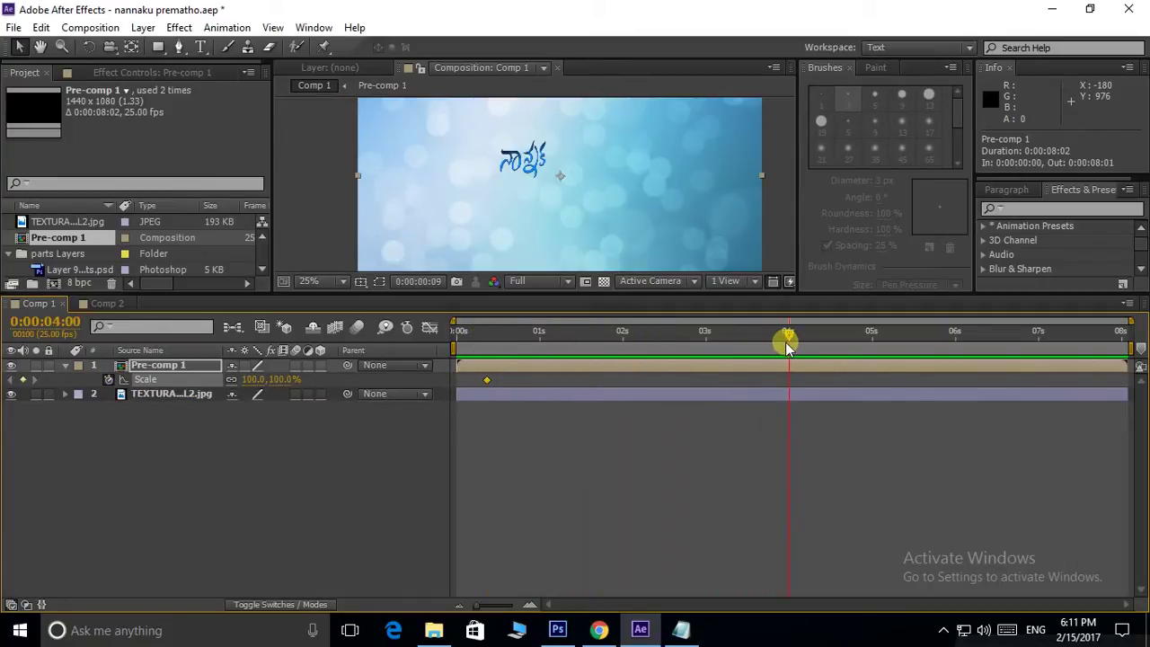
pyautogui.moveTo(788, 347); pyautogui.dragTo(775, 347)
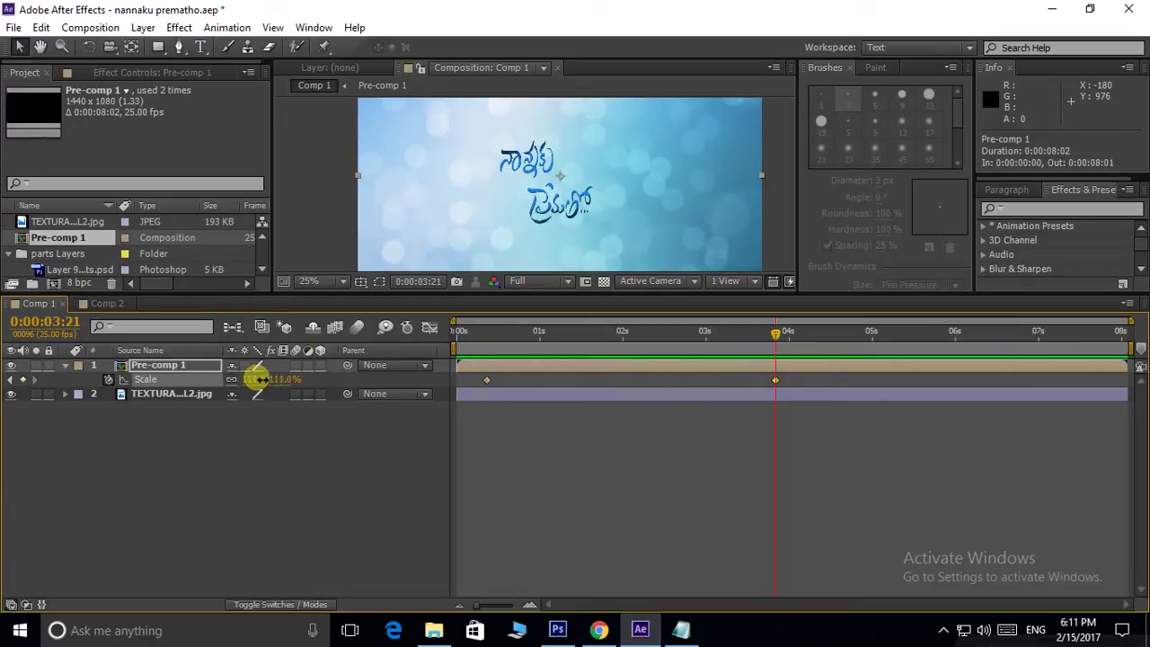
pyautogui.moveTo(272, 376); pyautogui.dragTo(270, 375)
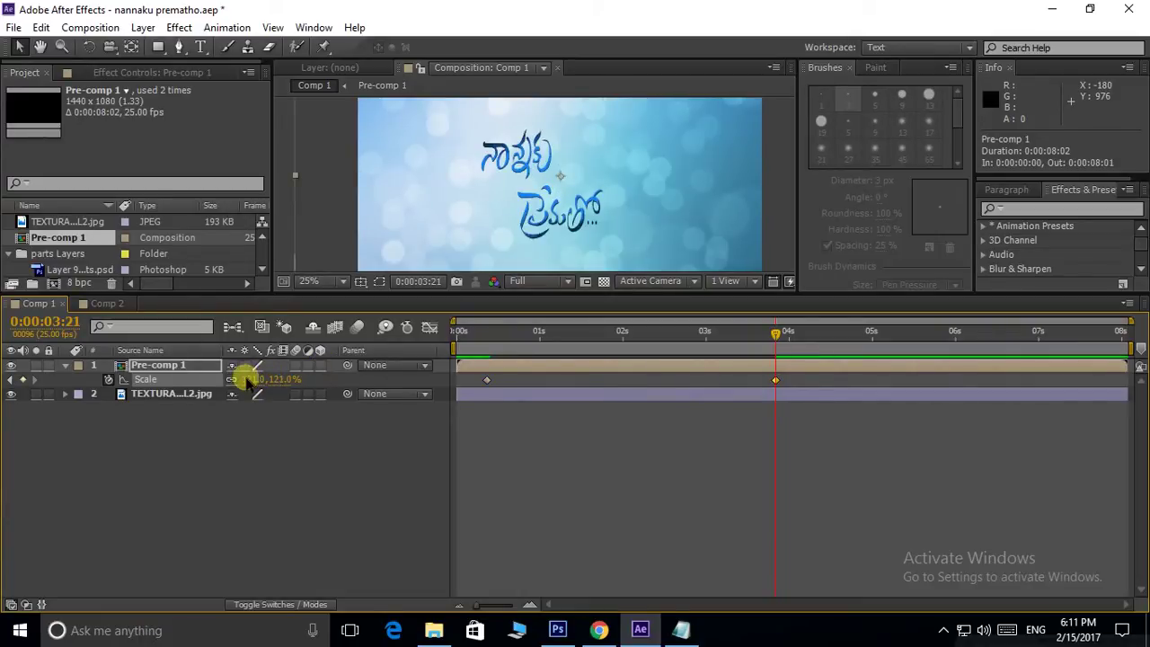
# Preview the scale animation from the start and collapse the Scale property
pyautogui.press('Home')
pyautogui.press('space')
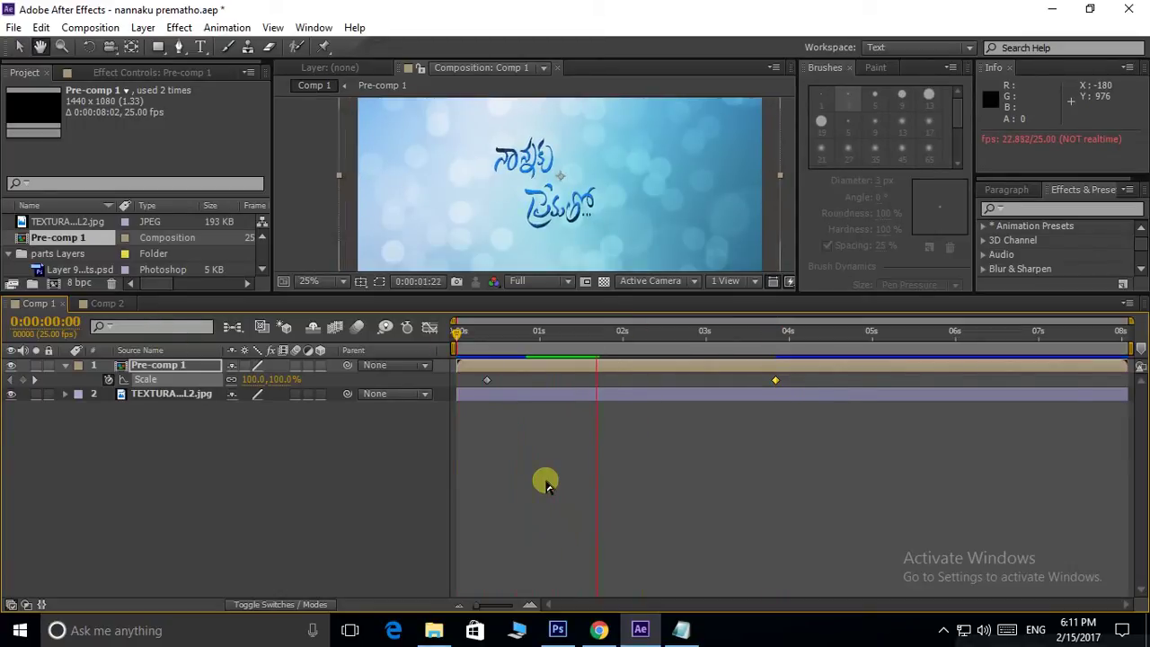
pyautogui.moveTo(641, 346); pyautogui.dragTo(460, 363)
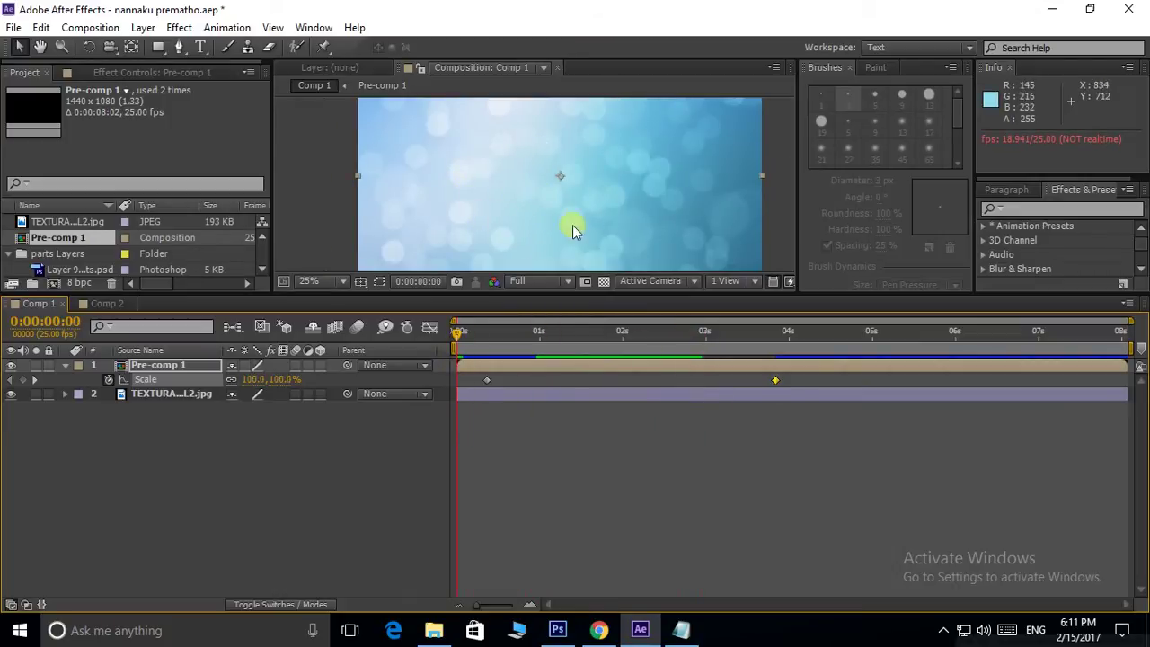
pyautogui.click(485, 335)
pyautogui.press('space')
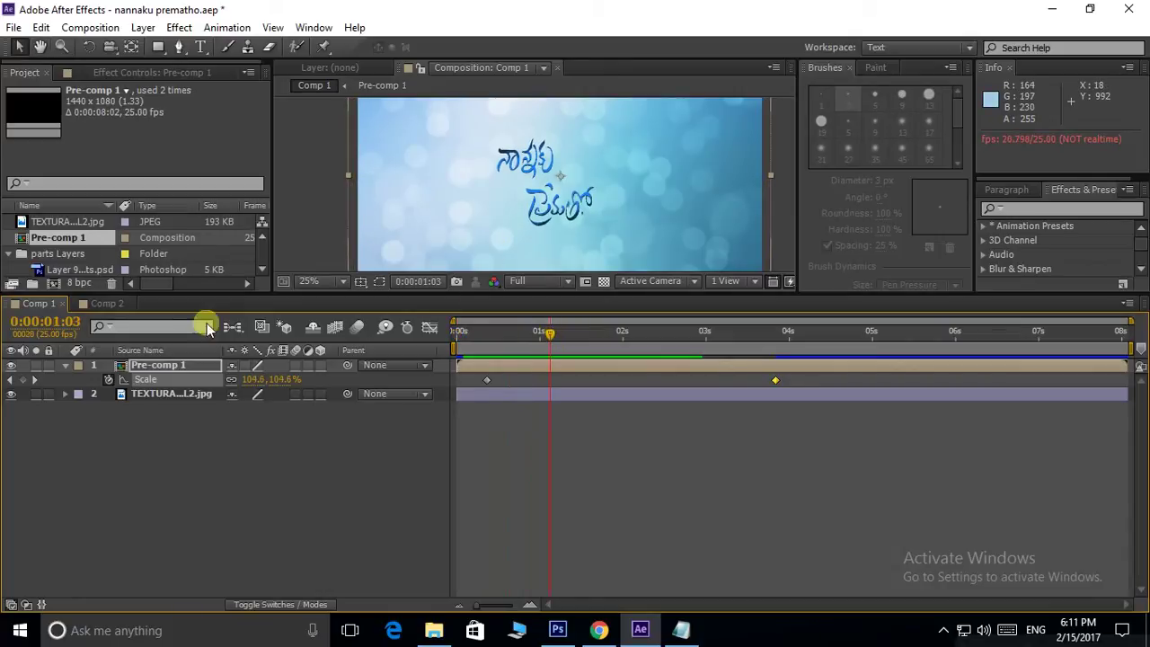
pyautogui.click(64, 367)
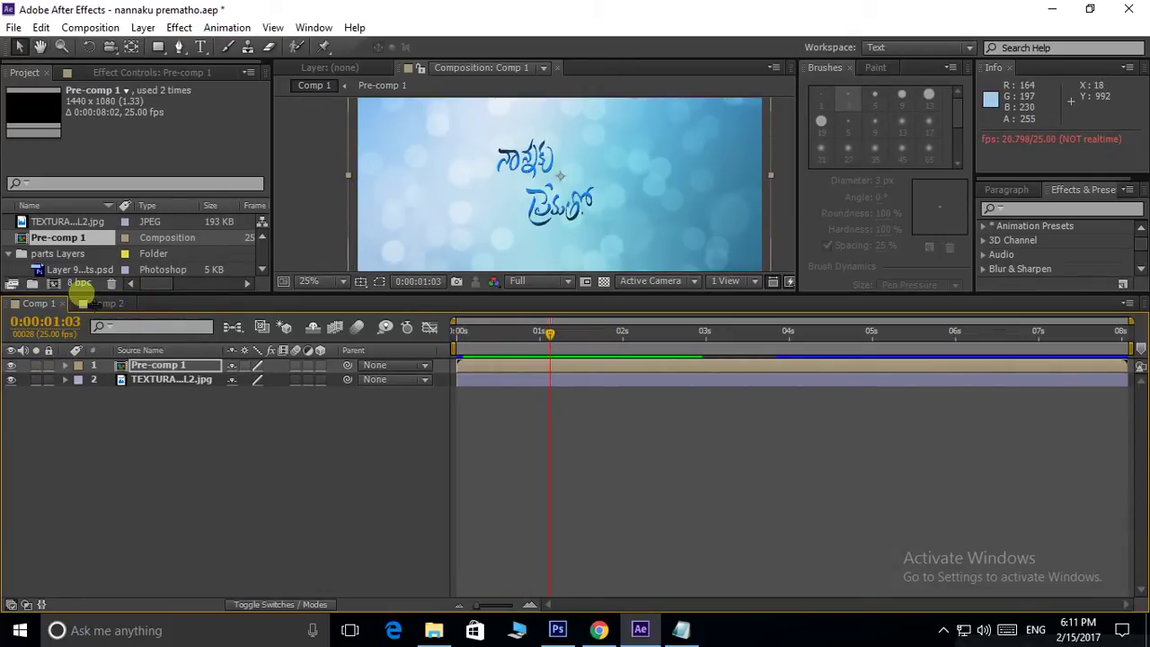
pyautogui.click(53, 283)
# Create the empty Comp 3 and collapse the parts Layers folder in the Project panel
pyautogui.click(863, 378)
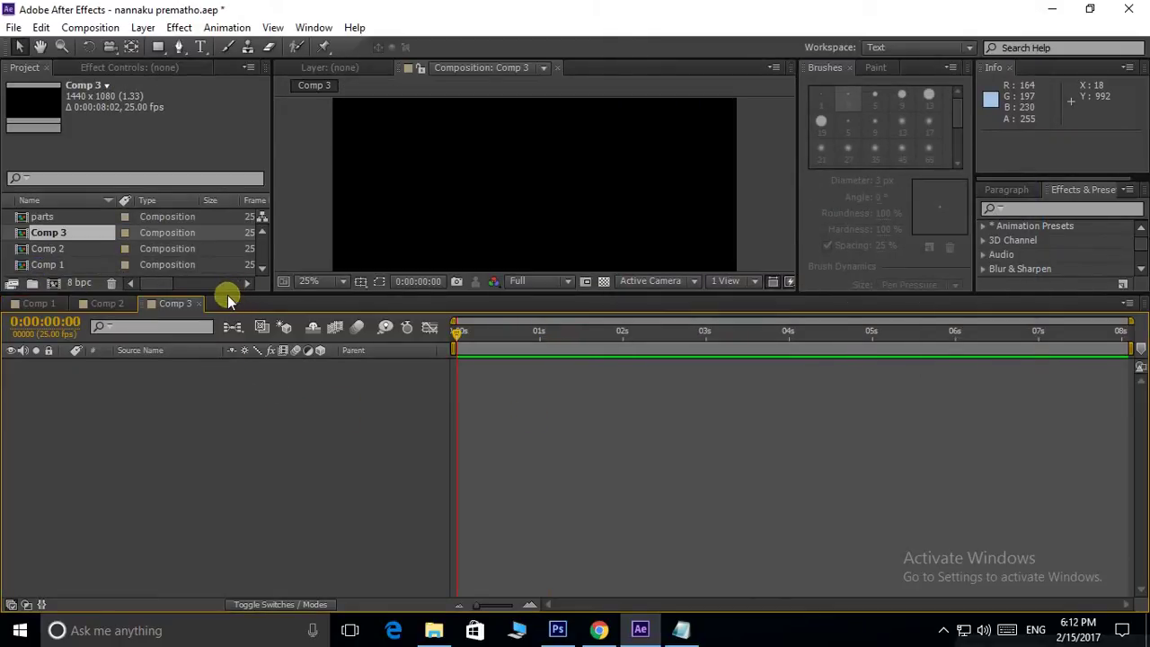
pyautogui.moveTo(232, 296); pyautogui.dragTo(225, 402)
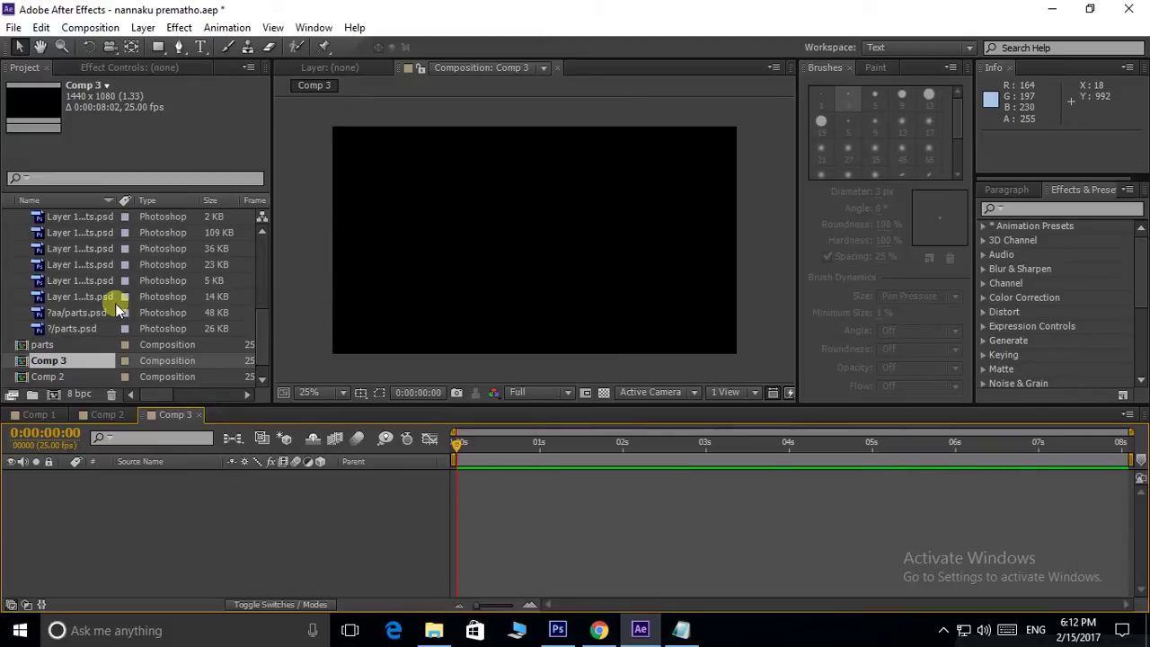
pyautogui.scroll(1, 112, 306)
pyautogui.click(19, 253)
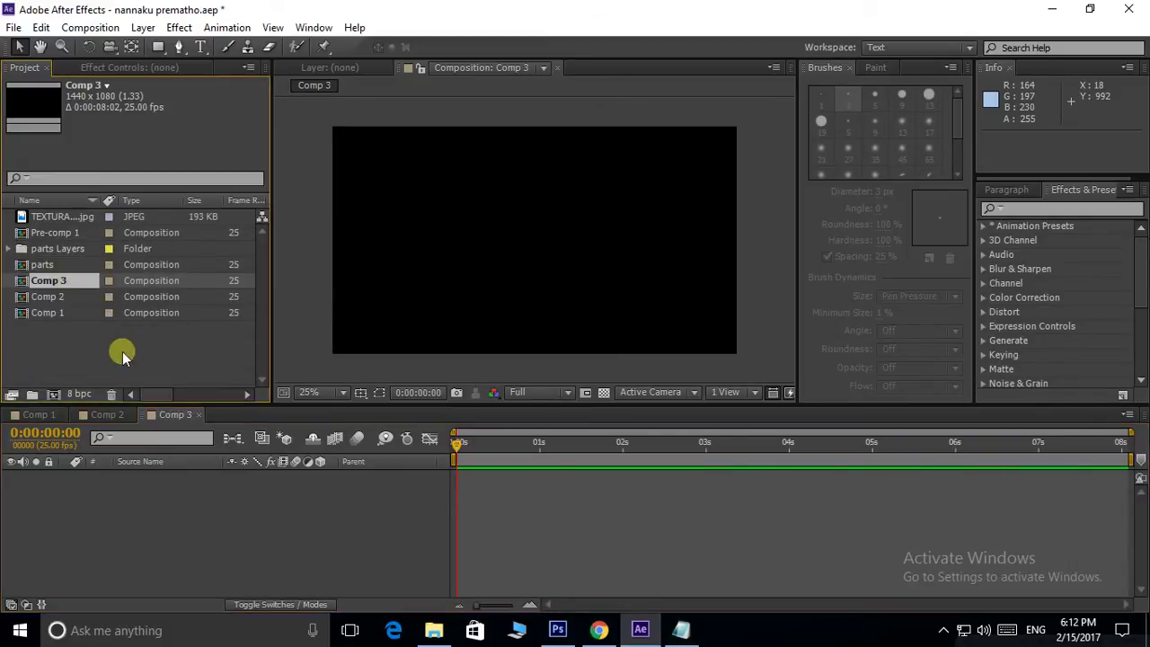
pyautogui.click(67, 355)
# Import path.psd into the project as a composition
pyautogui.doubleClick(67, 355)
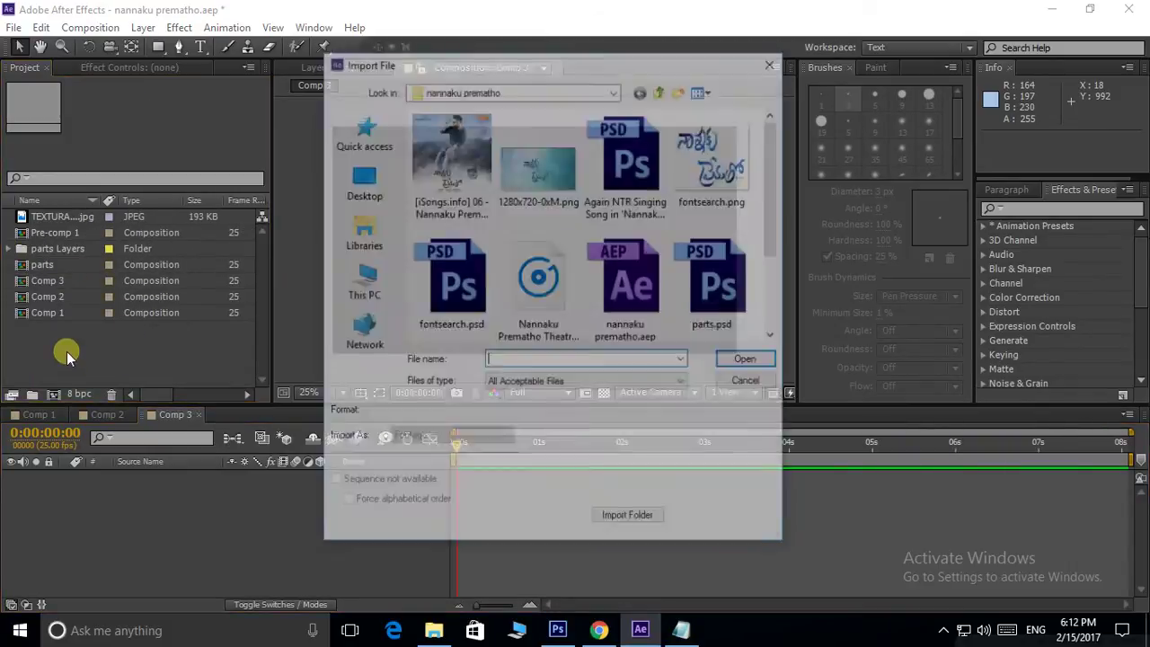
pyautogui.scroll(-2, 676, 242)
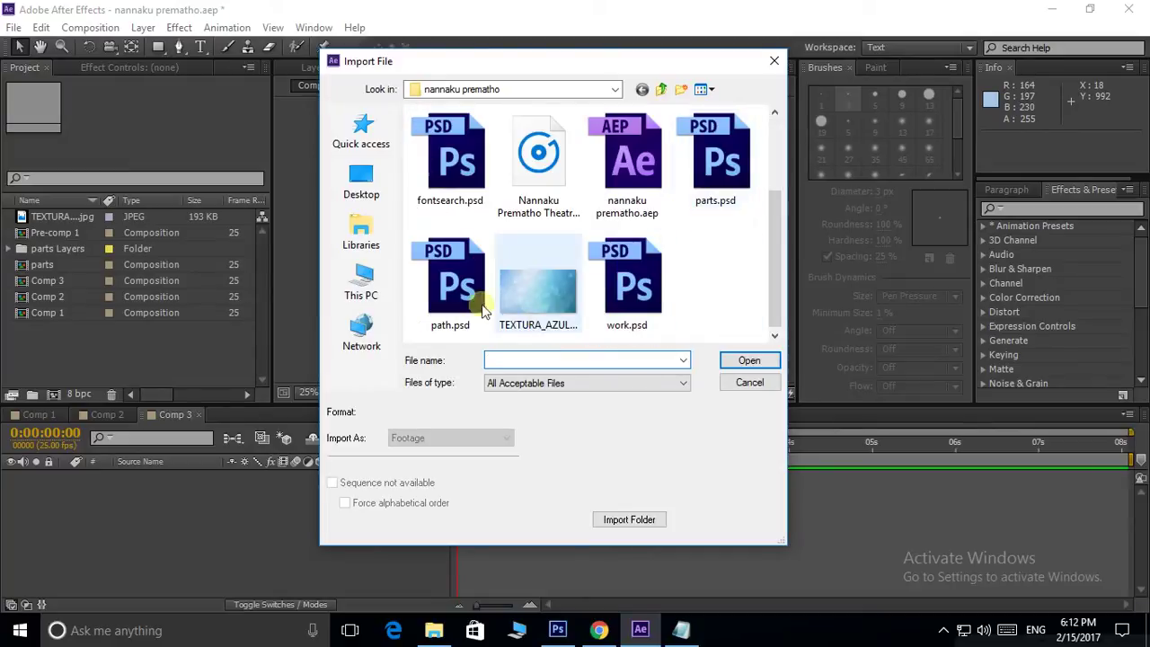
pyautogui.click(449, 283)
pyautogui.click(749, 360)
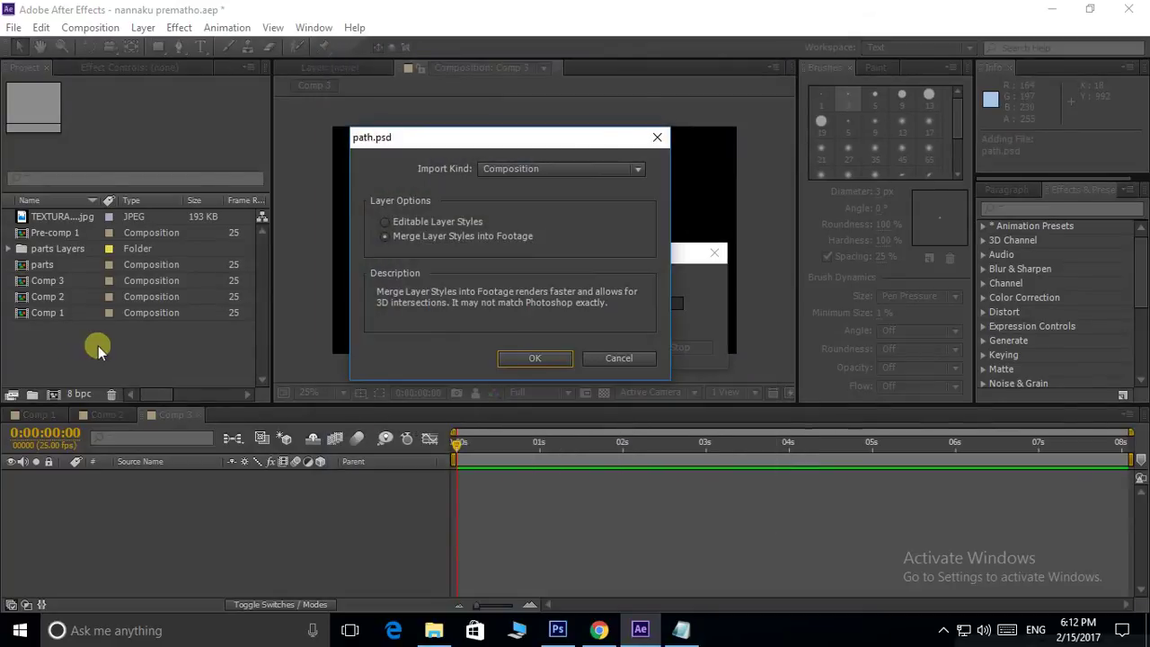
pyautogui.click(532, 357)
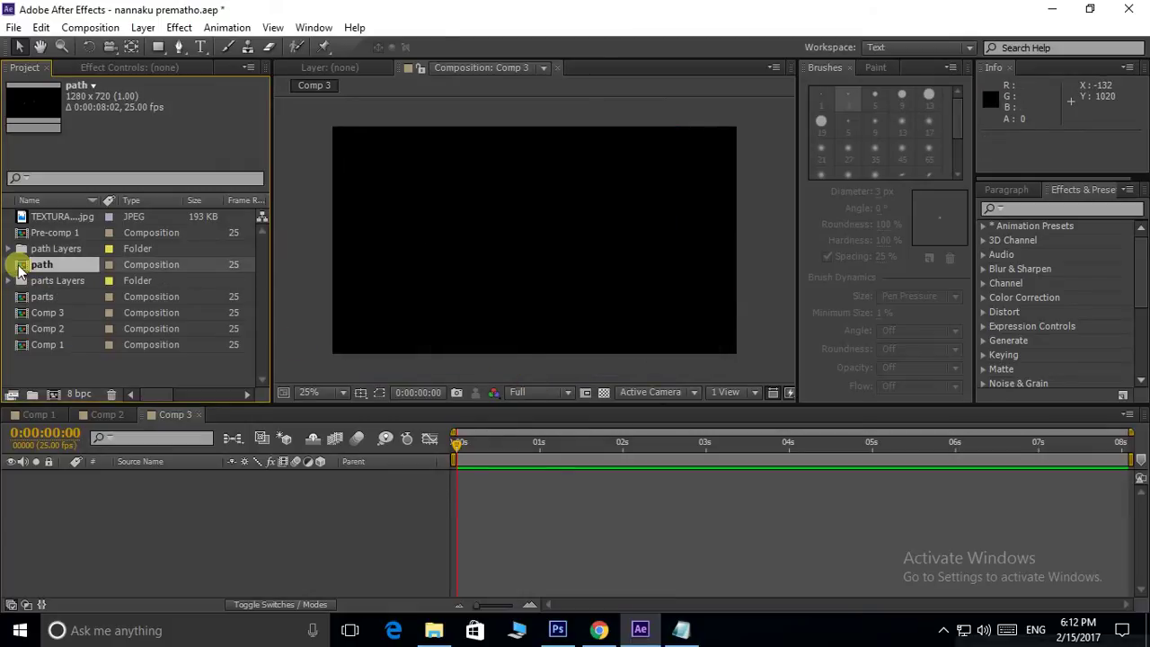
# Place the path composition in Comp 3 and stretch it so the red heartbeat line spans the frame
pyautogui.moveTo(36, 264); pyautogui.dragTo(531, 252)
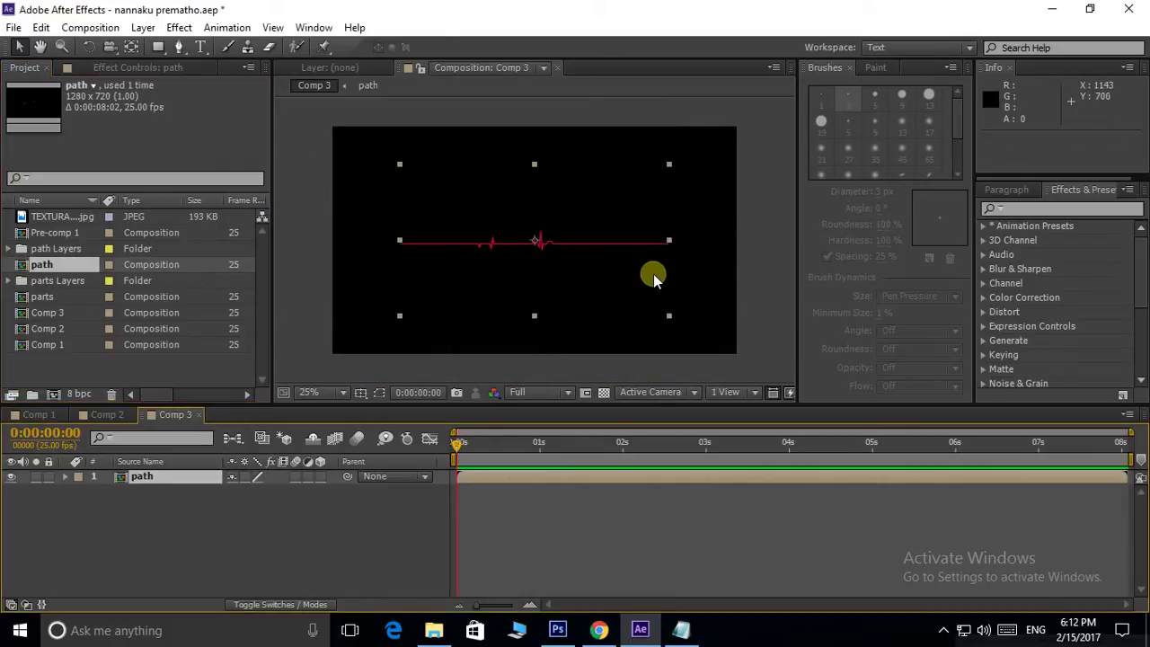
pyautogui.moveTo(671, 239); pyautogui.dragTo(746, 231)
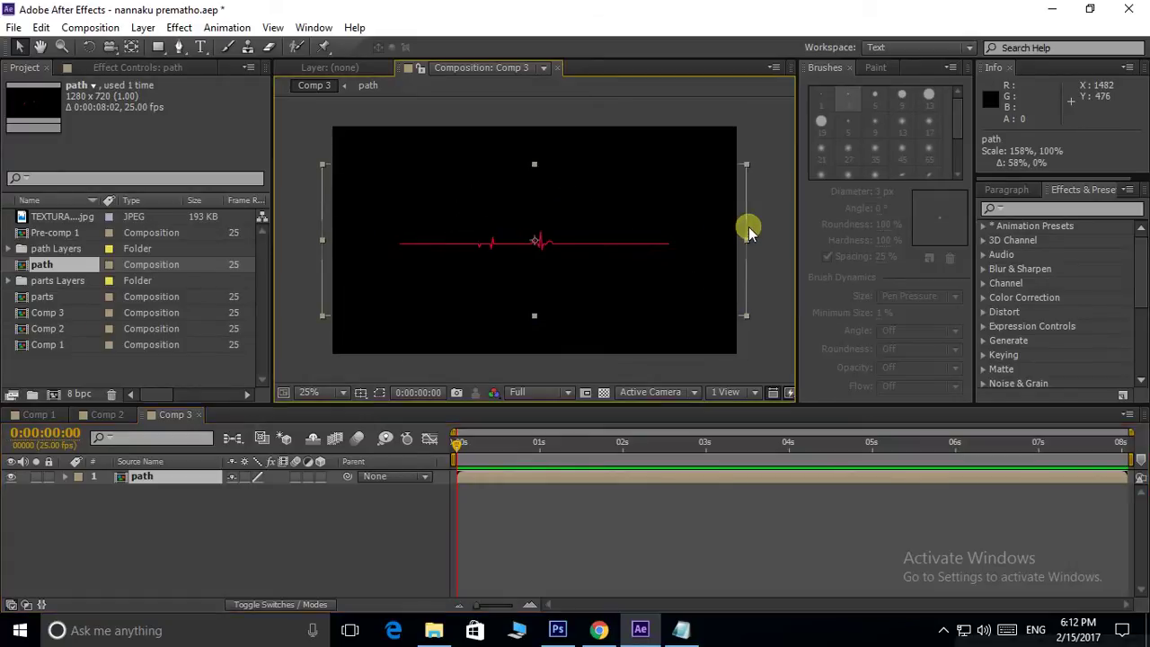
pyautogui.click(771, 295)
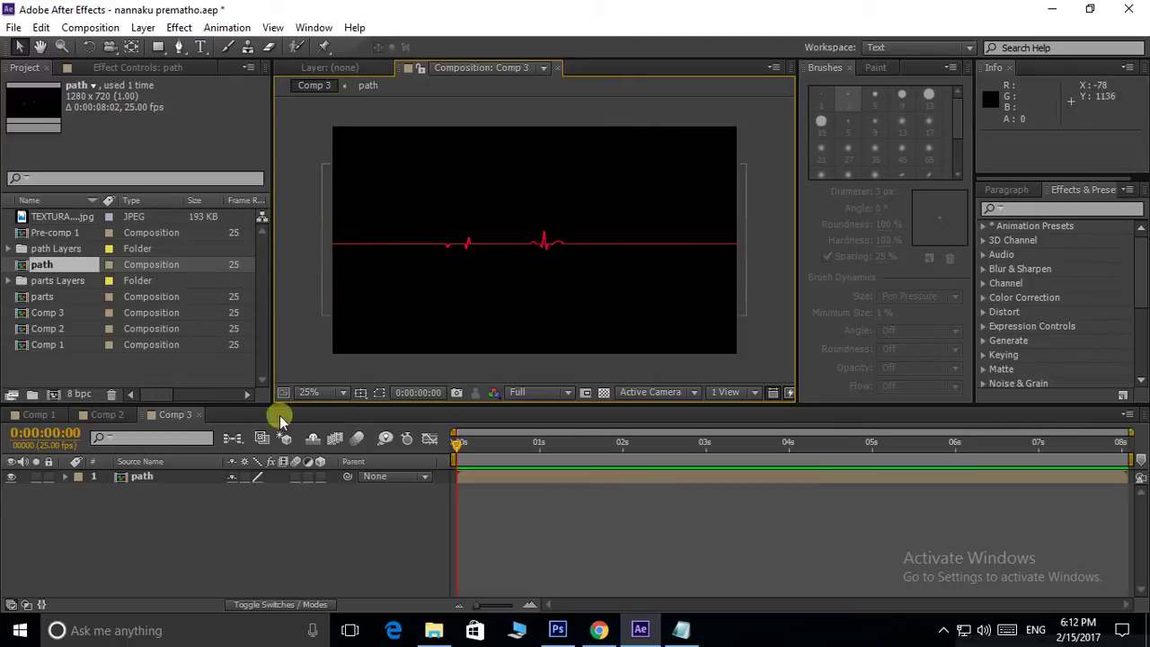
# Draw a small rectangular mask at the heartbeat line's left end and keyframe its Mask Path at 0s
pyautogui.click(152, 476)
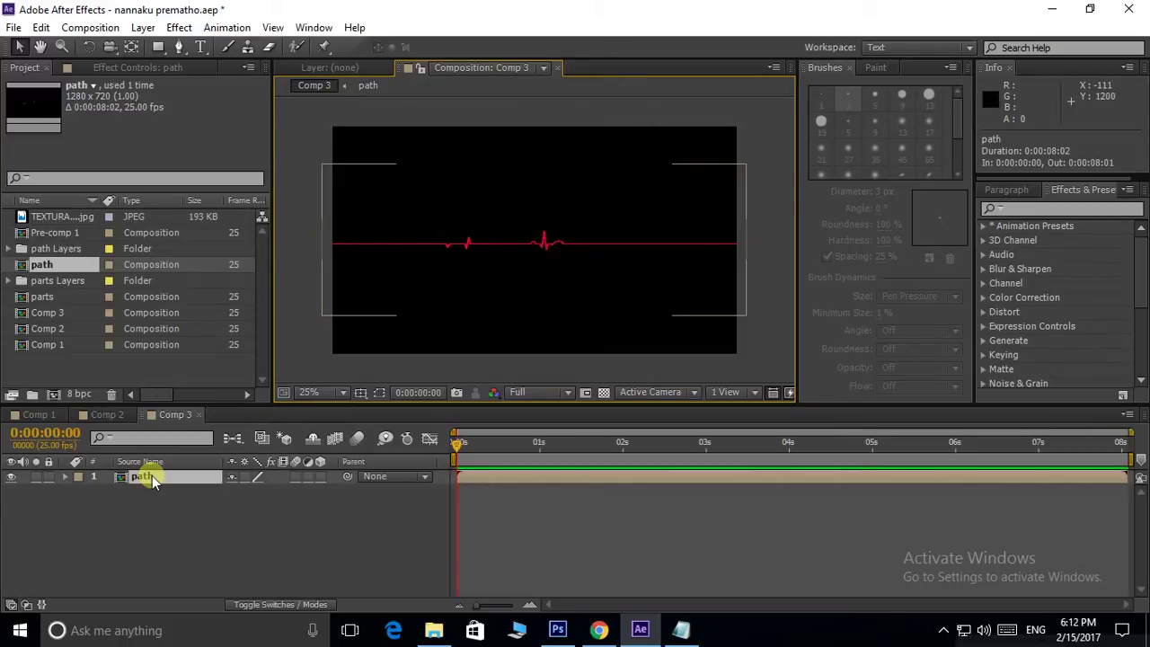
pyautogui.click(159, 47)
pyautogui.scroll(-1, 503, 243)
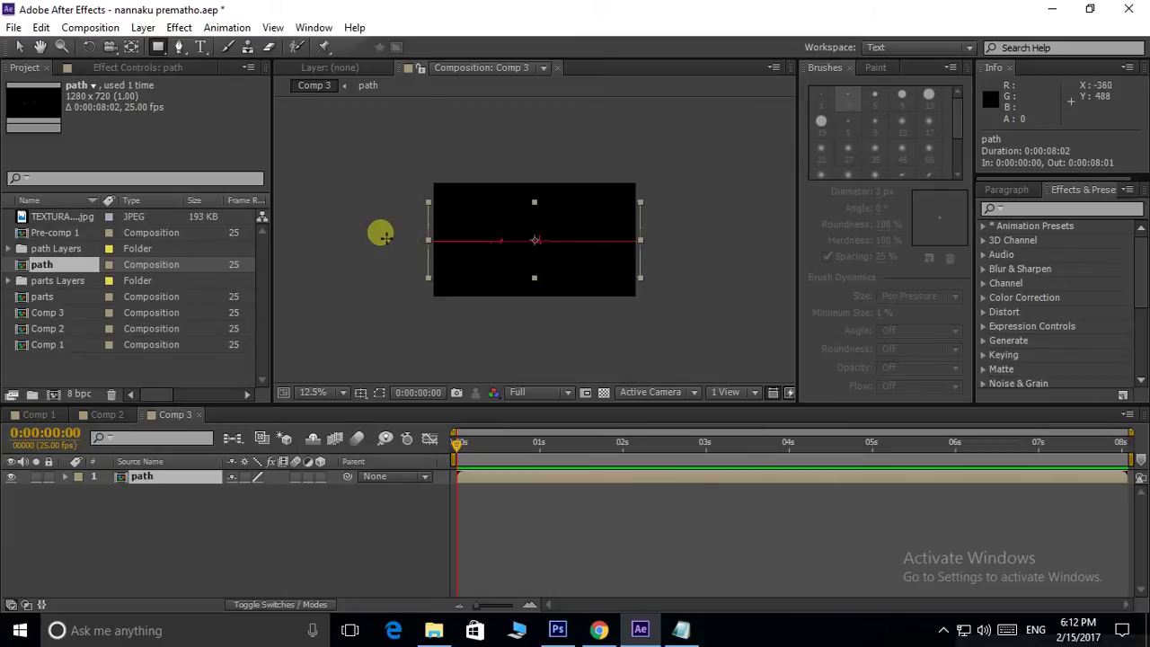
pyautogui.moveTo(392, 230); pyautogui.dragTo(426, 253)
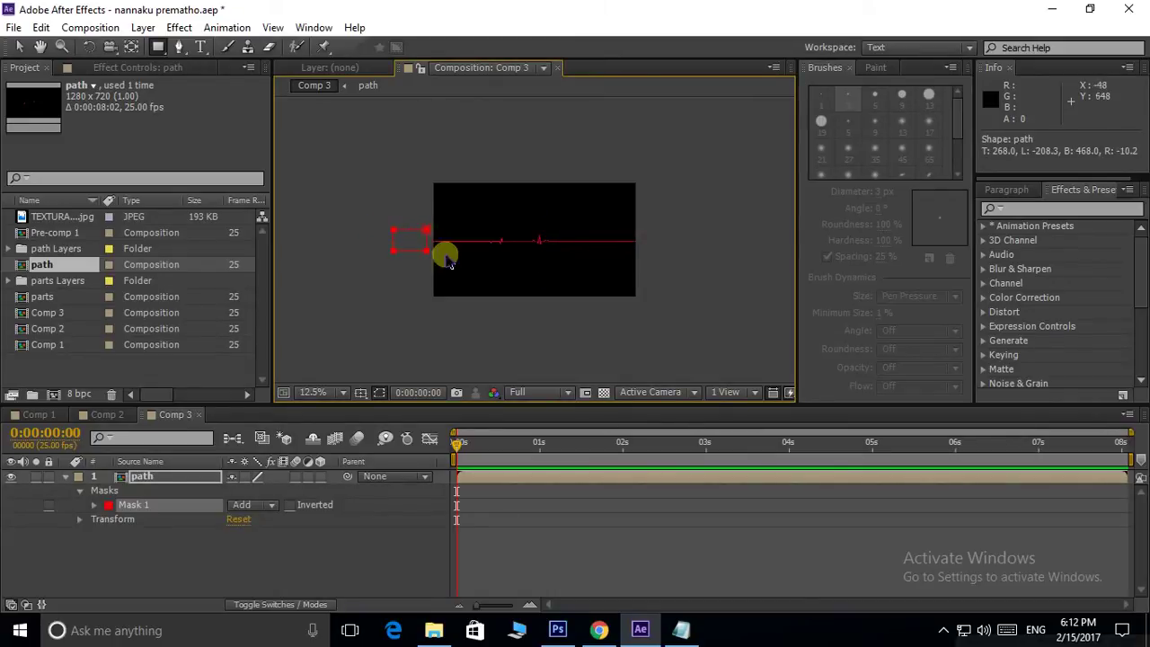
pyautogui.scroll(1, 485, 233)
pyautogui.scroll(-1, 486, 228)
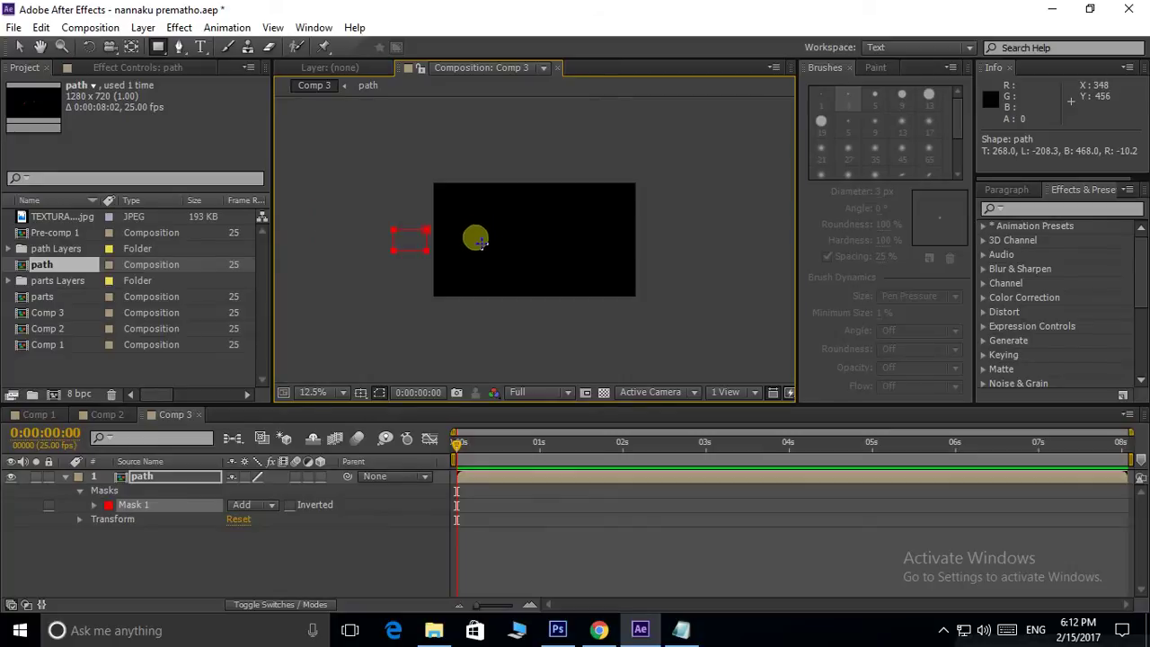
pyautogui.click(94, 505)
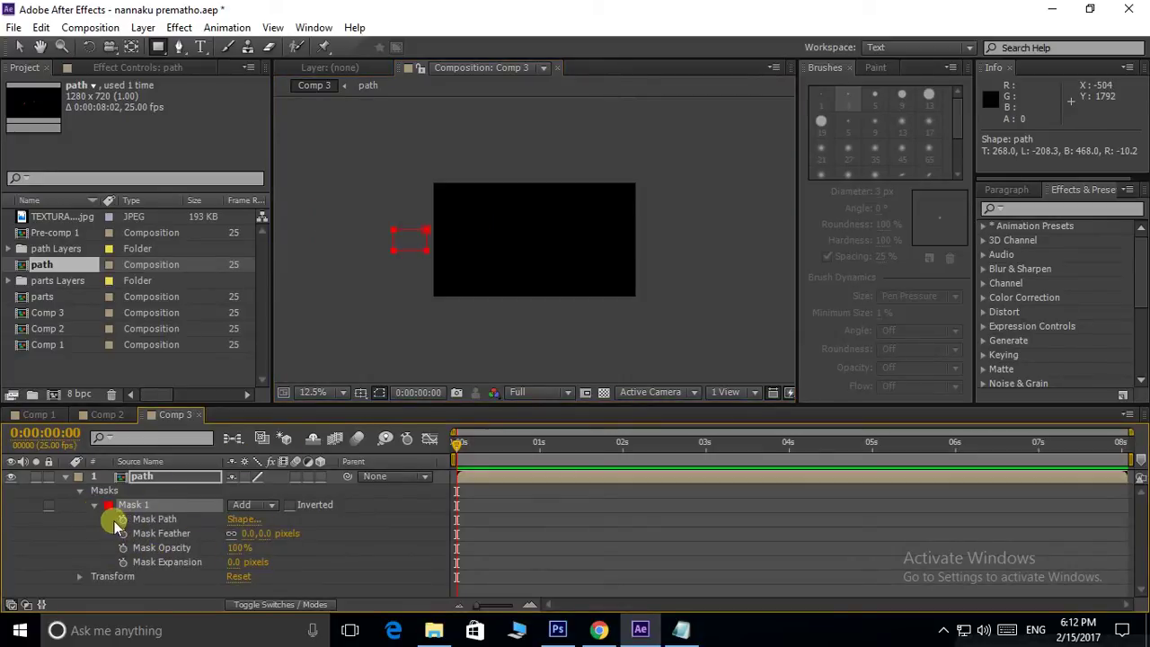
pyautogui.click(123, 521)
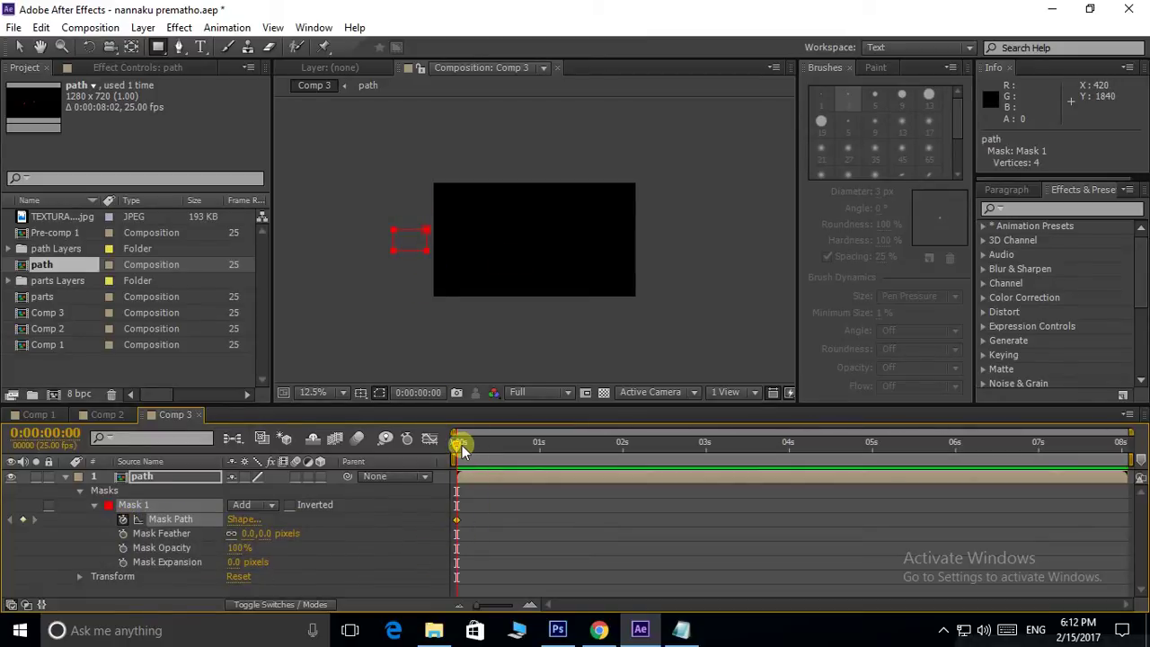
# At 2 seconds, move the mask to the right side of the frame
pyautogui.moveTo(462, 444); pyautogui.dragTo(593, 459)
pyautogui.moveTo(625, 466); pyautogui.dragTo(626, 462)
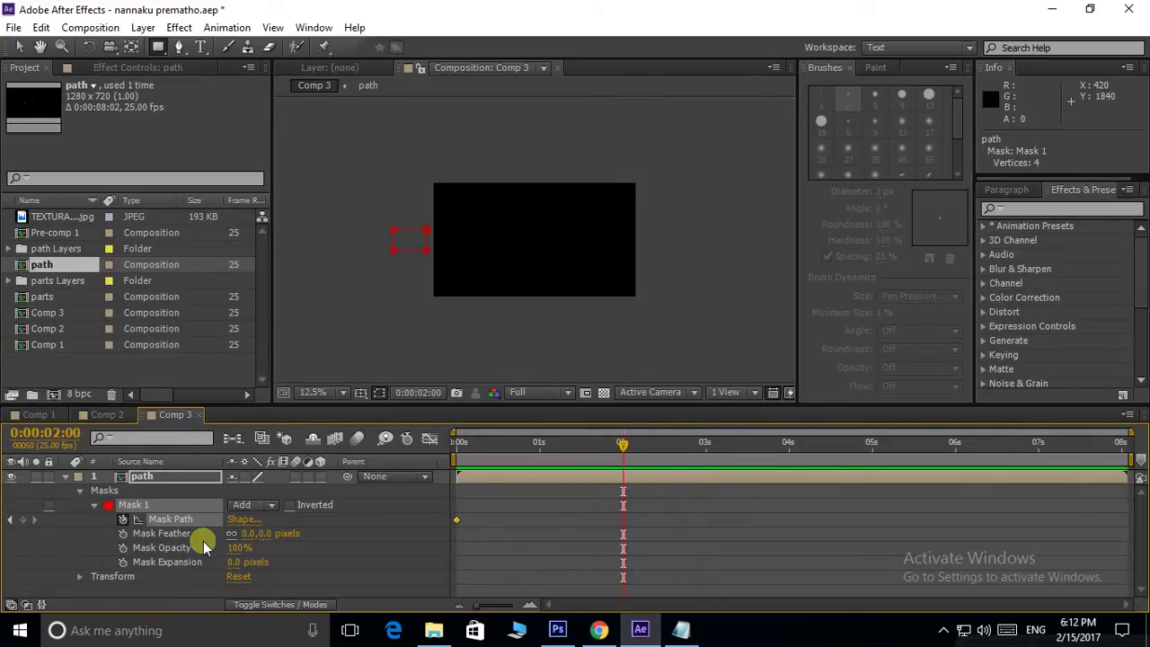
pyautogui.click(18, 47)
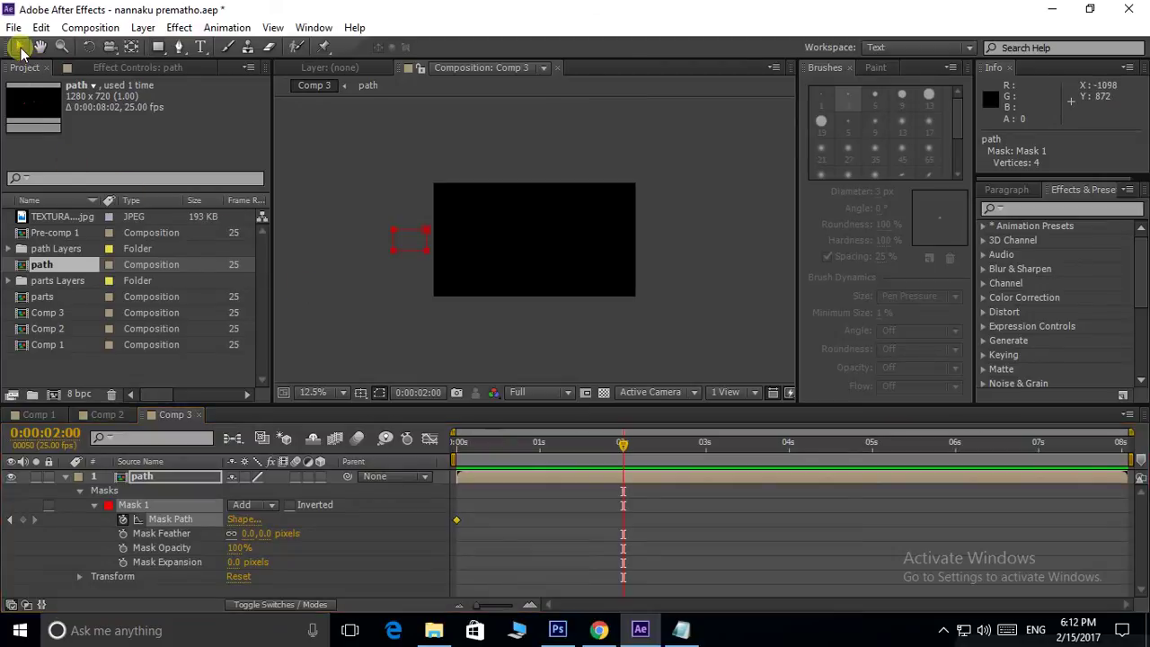
pyautogui.moveTo(426, 253); pyautogui.dragTo(678, 254)
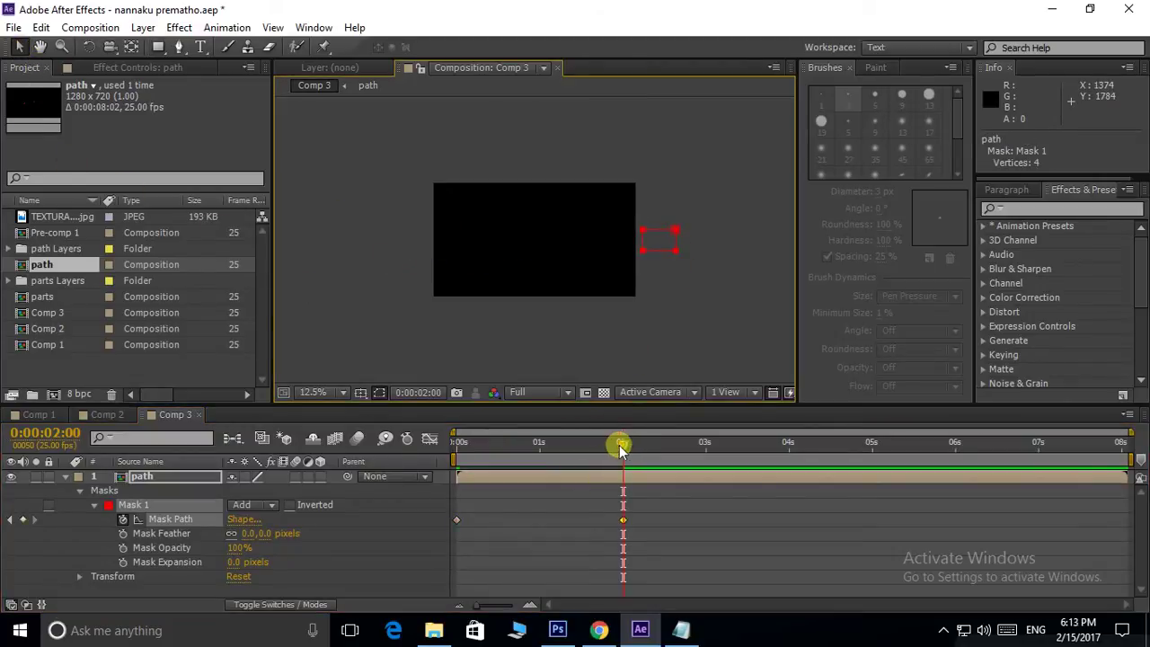
pyautogui.moveTo(622, 444); pyautogui.dragTo(352, 455)
# Preview the left-to-right mask reveal, checking the line near one second
pyautogui.press('space')
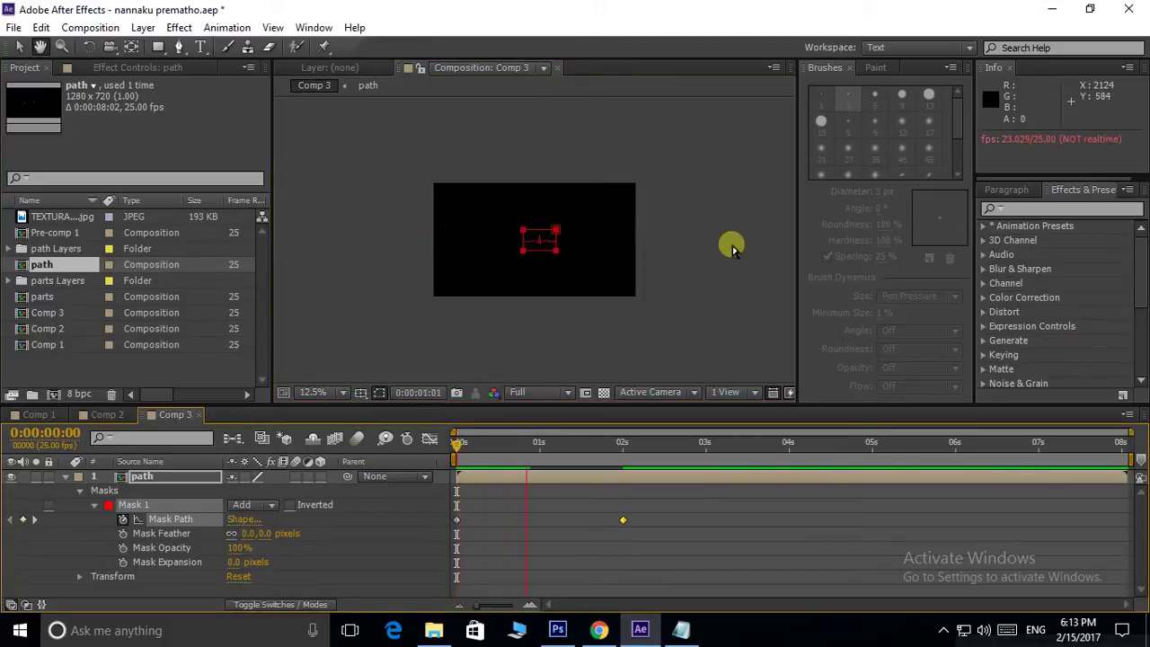
pyautogui.press('space')
pyautogui.press('.')
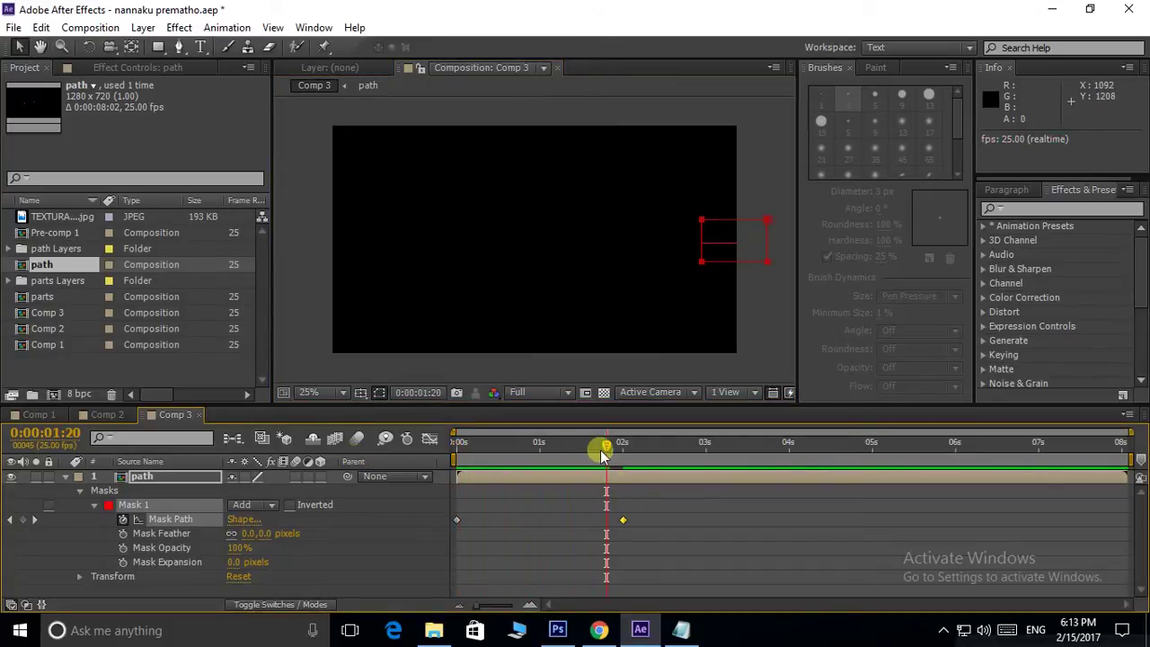
pyautogui.moveTo(600, 449); pyautogui.dragTo(527, 447)
pyautogui.press('space')
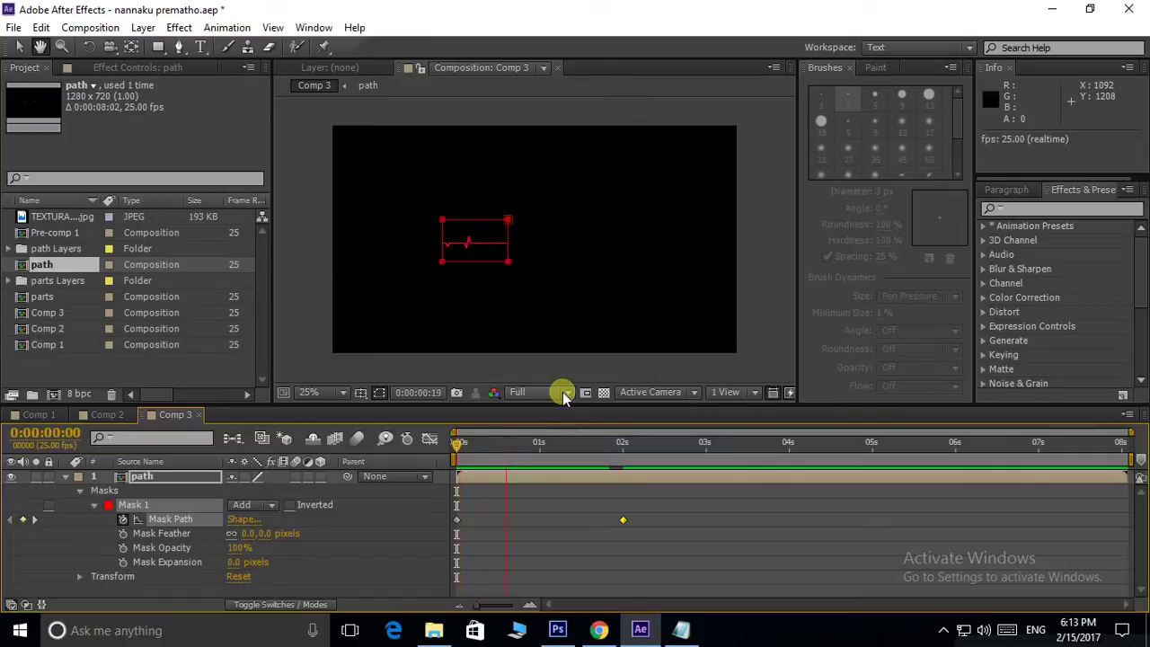
pyautogui.click(646, 447)
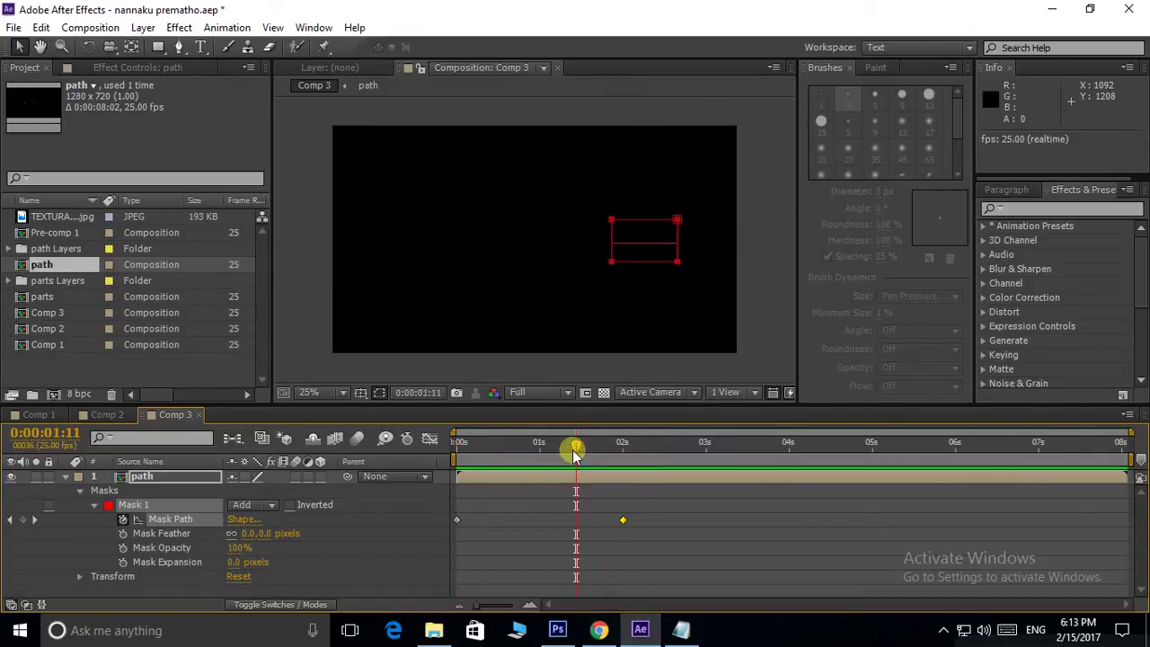
pyautogui.moveTo(575, 461); pyautogui.dragTo(541, 458)
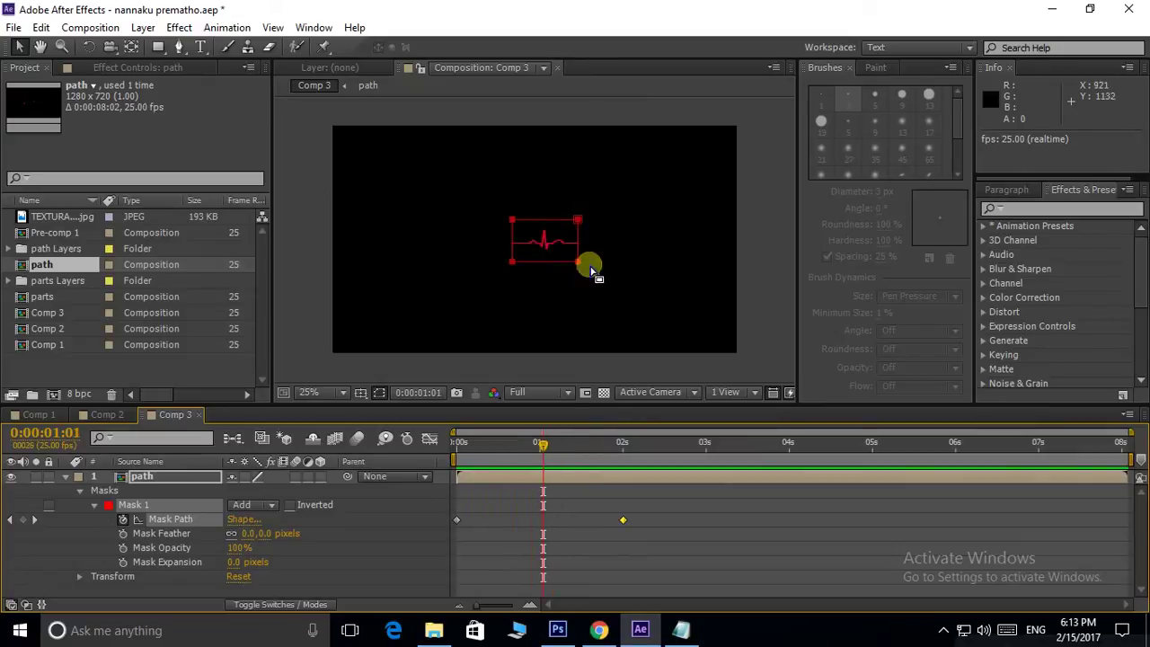
pyautogui.click(599, 630)
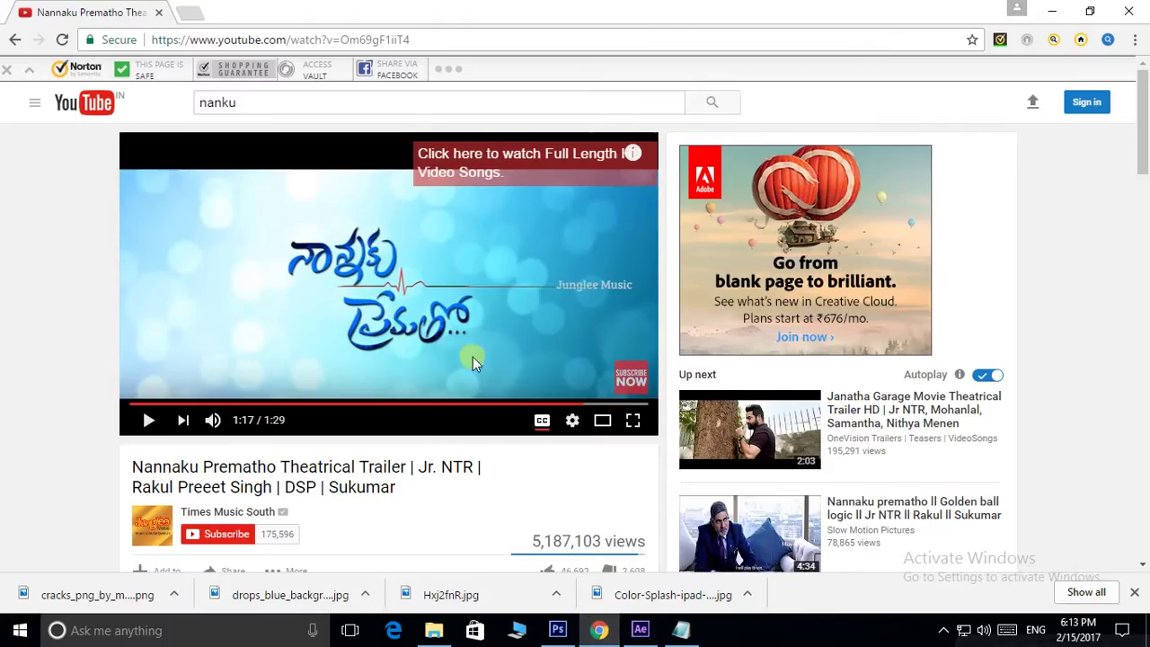
# Replay the trailer from about 1:15 to 1:18, then duplicate the path layer in Comp 3
pyautogui.moveTo(527, 410); pyautogui.dragTo(572, 414)
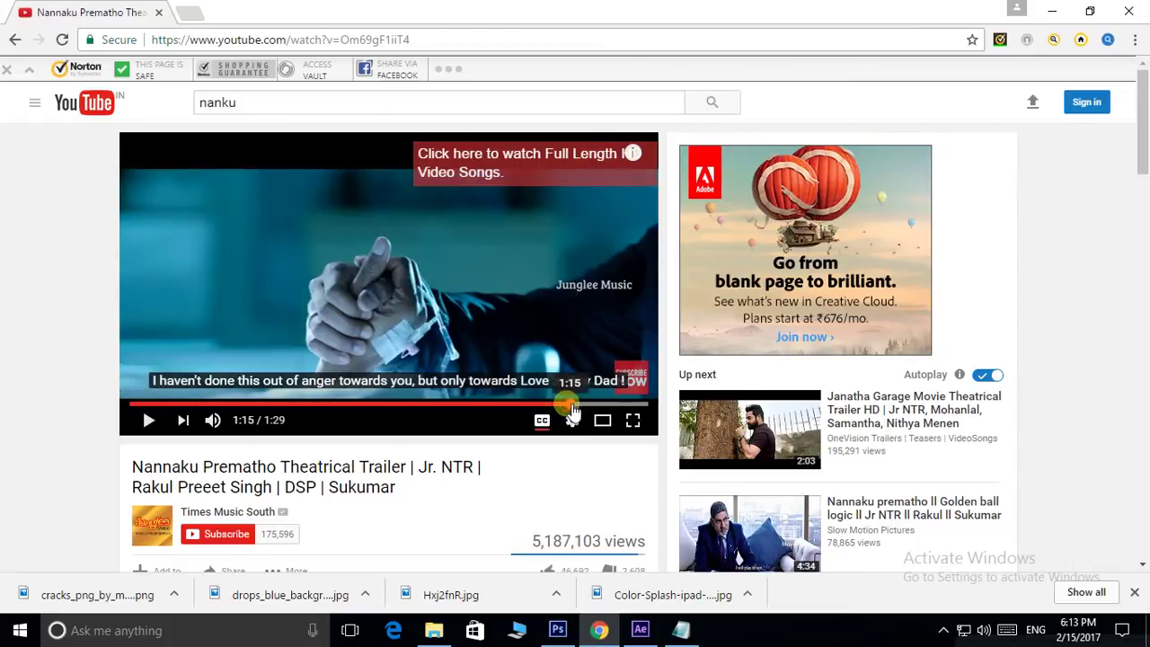
pyautogui.moveTo(571, 413); pyautogui.dragTo(570, 404)
pyautogui.click(147, 420)
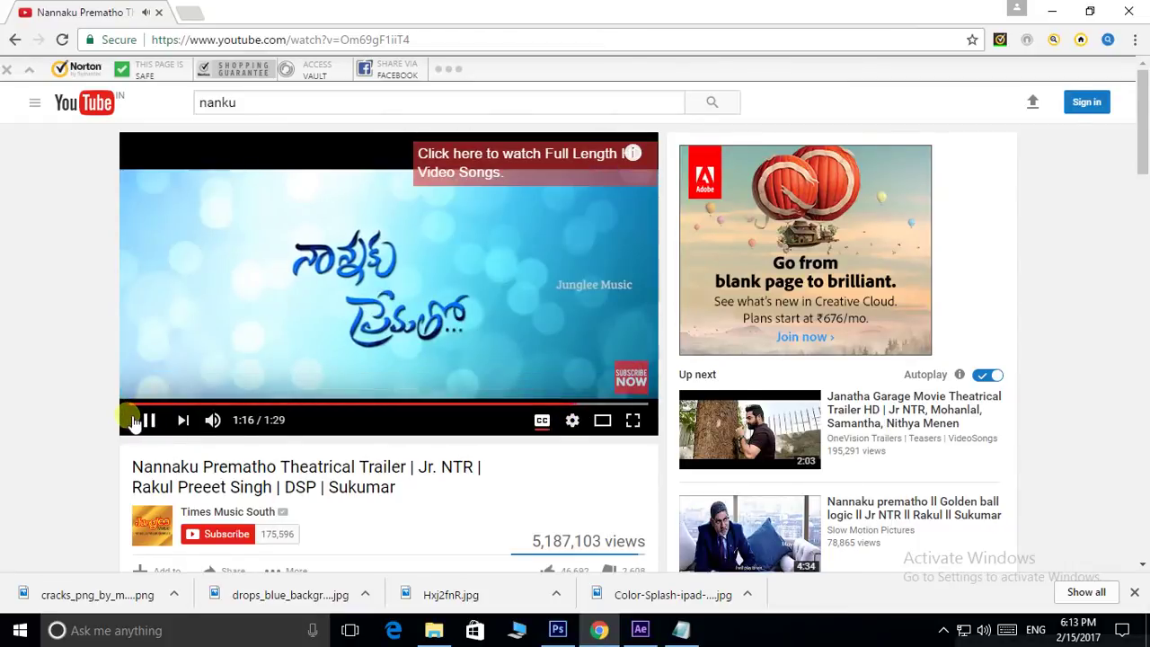
pyautogui.click(144, 419)
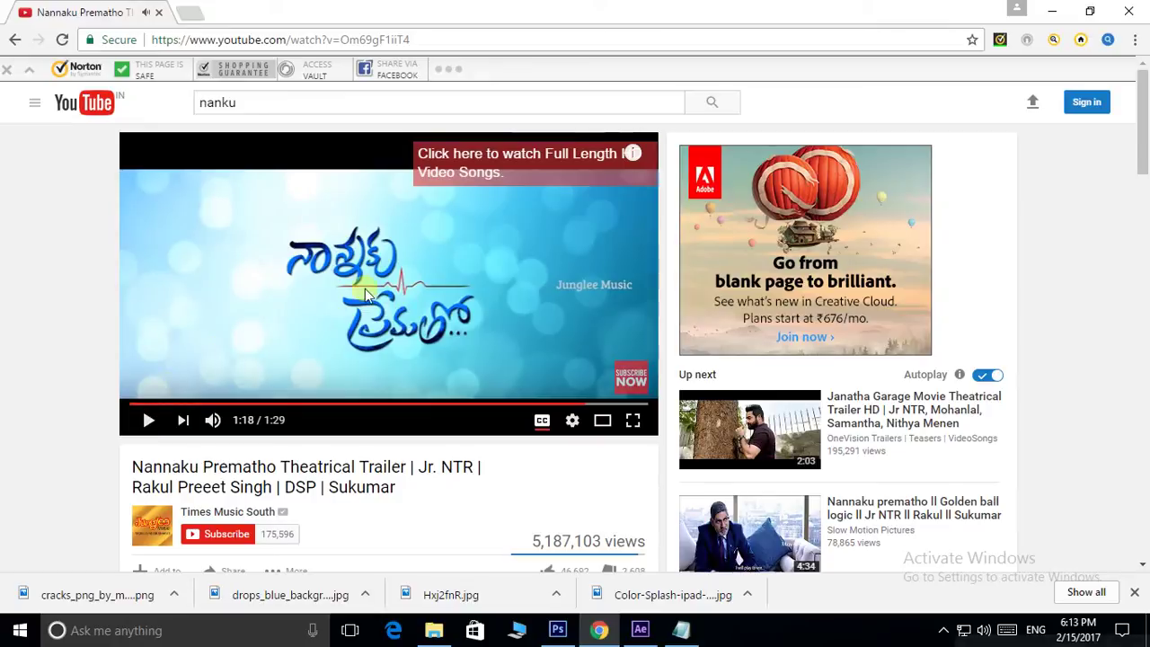
pyautogui.click(640, 630)
pyautogui.click(174, 475)
pyautogui.hotkey('ctrl', 'd')
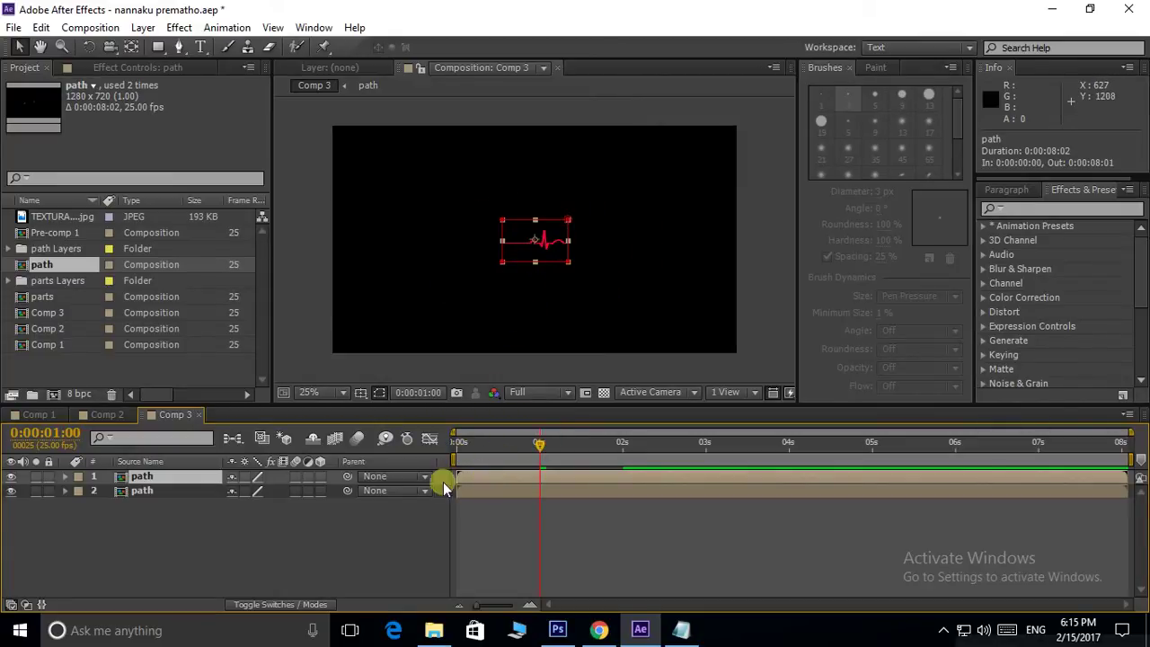
# Start the copied path layer about one second later and reduce its mask to a single held keyframe
pyautogui.moveTo(464, 479); pyautogui.dragTo(512, 476)
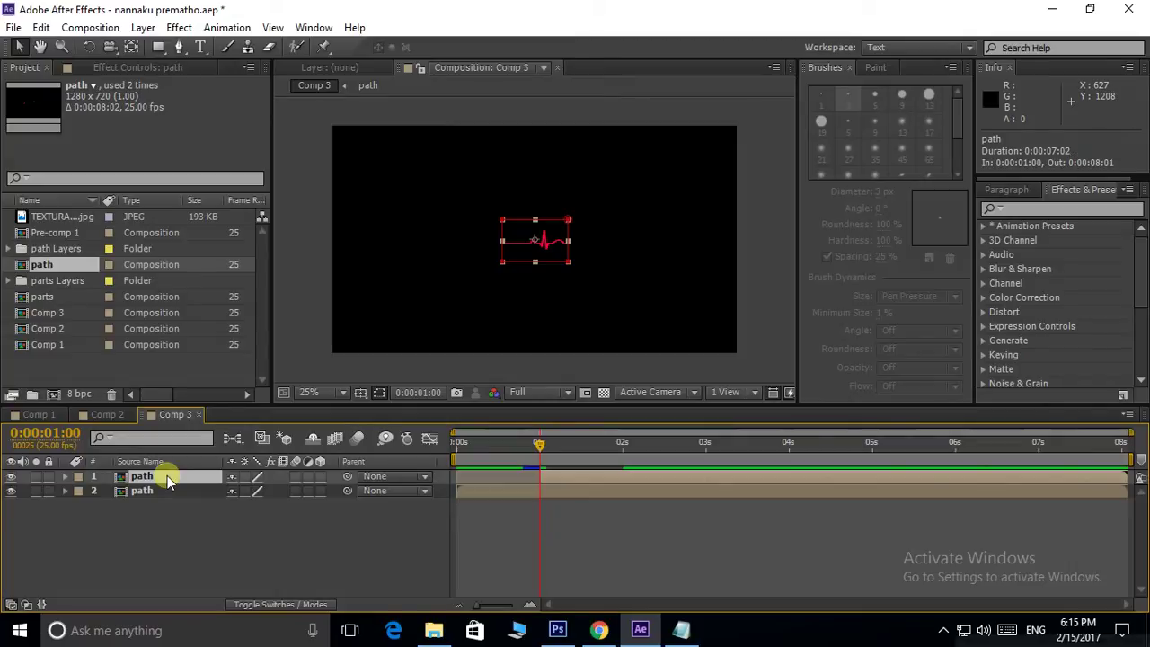
pyautogui.press('m')
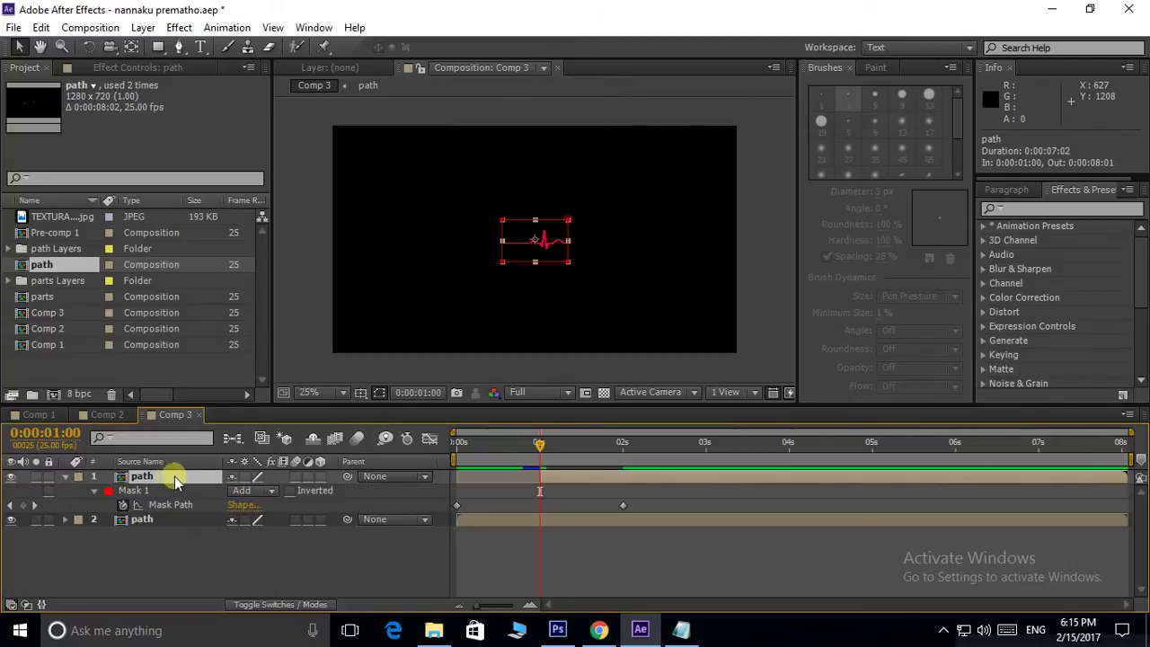
pyautogui.doubleClick(123, 505)
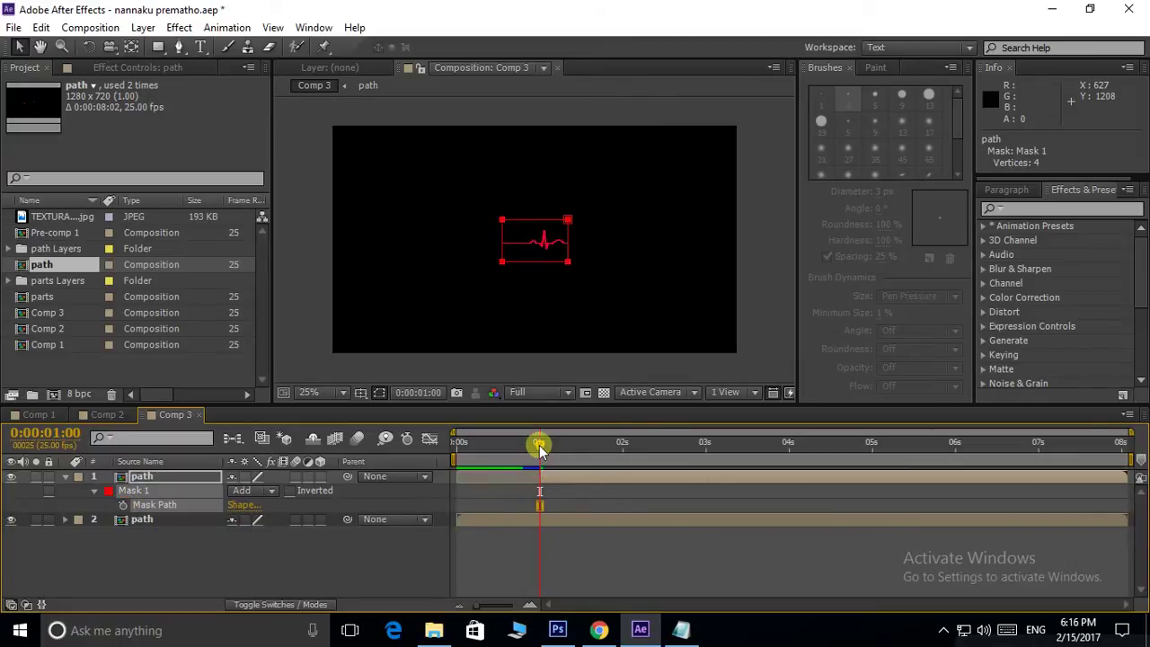
pyautogui.moveTo(539, 444)
pyautogui.mouseDown()
pyautogui.moveTo(643, 449)
pyautogui.moveTo(457, 444)
pyautogui.mouseUp()
pyautogui.click(658, 589)
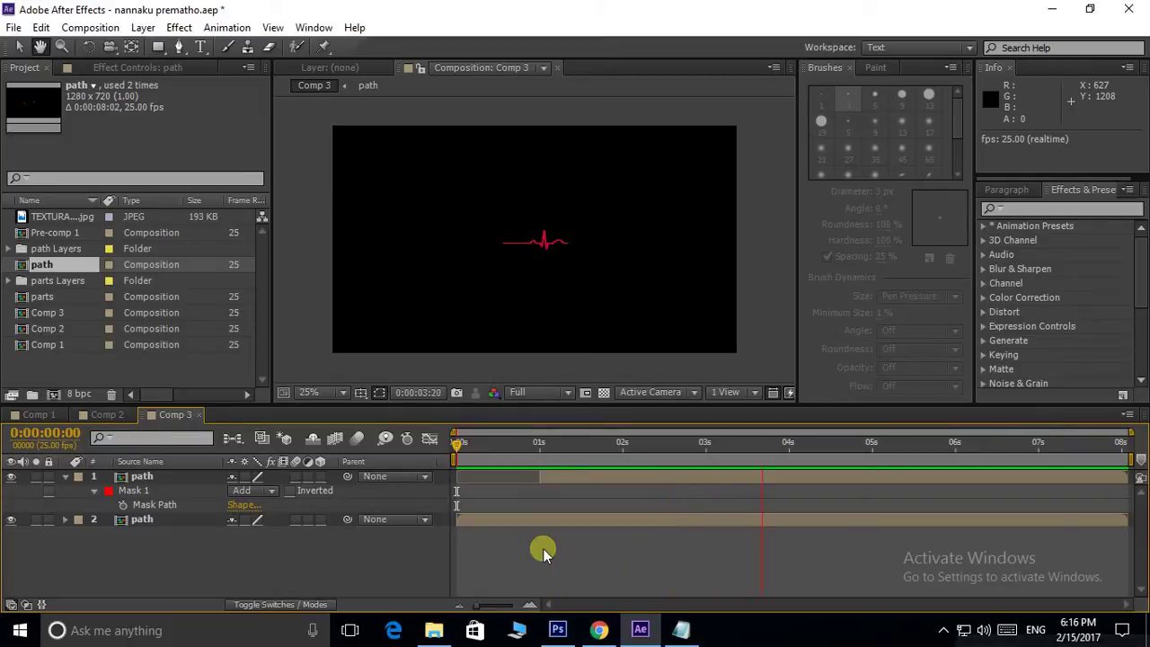
# Preview both heartbeat lines, collapse the top layer's mask, and select both path layers
pyautogui.press('space')
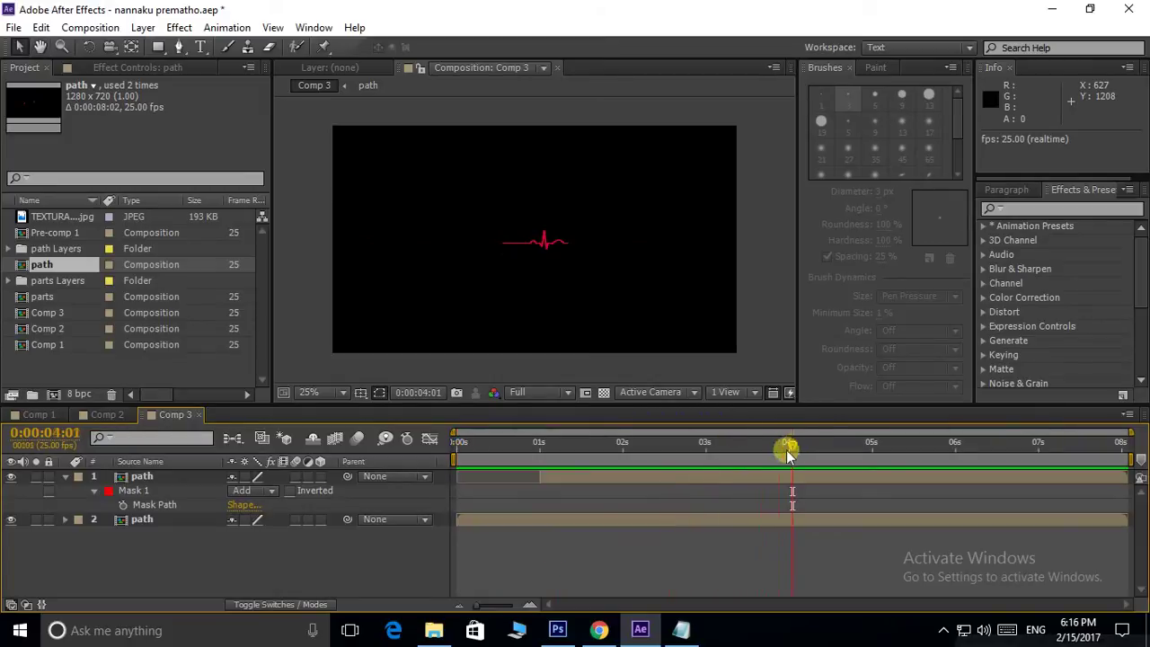
pyautogui.moveTo(789, 444); pyautogui.dragTo(436, 485)
pyautogui.click(52, 477)
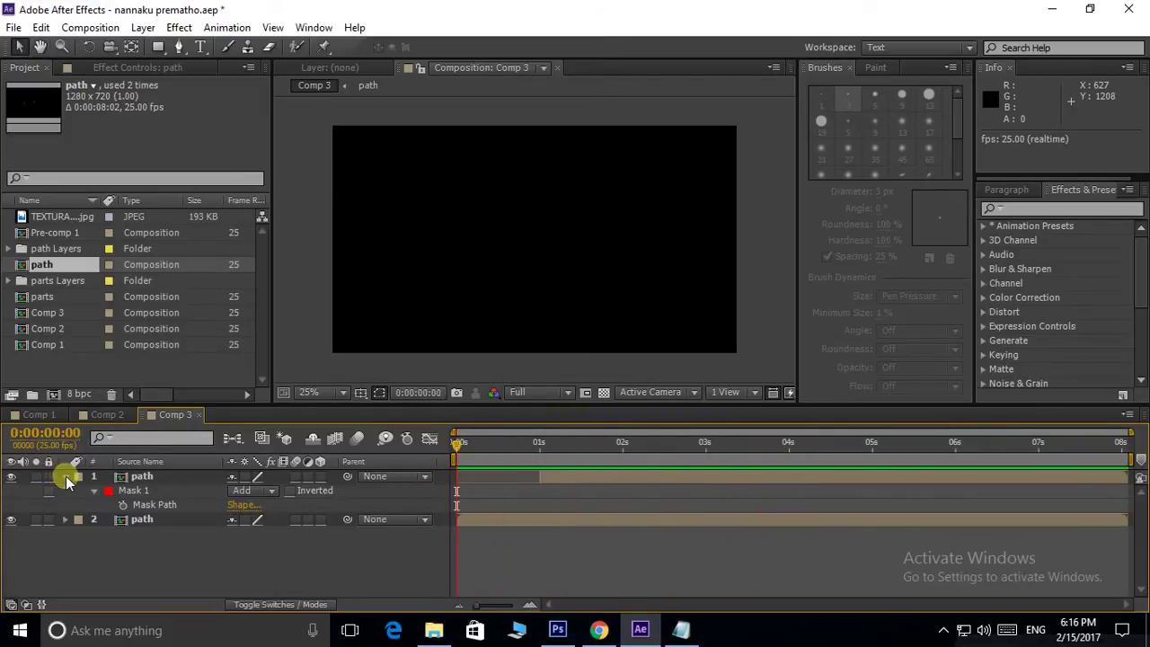
pyautogui.click(66, 477)
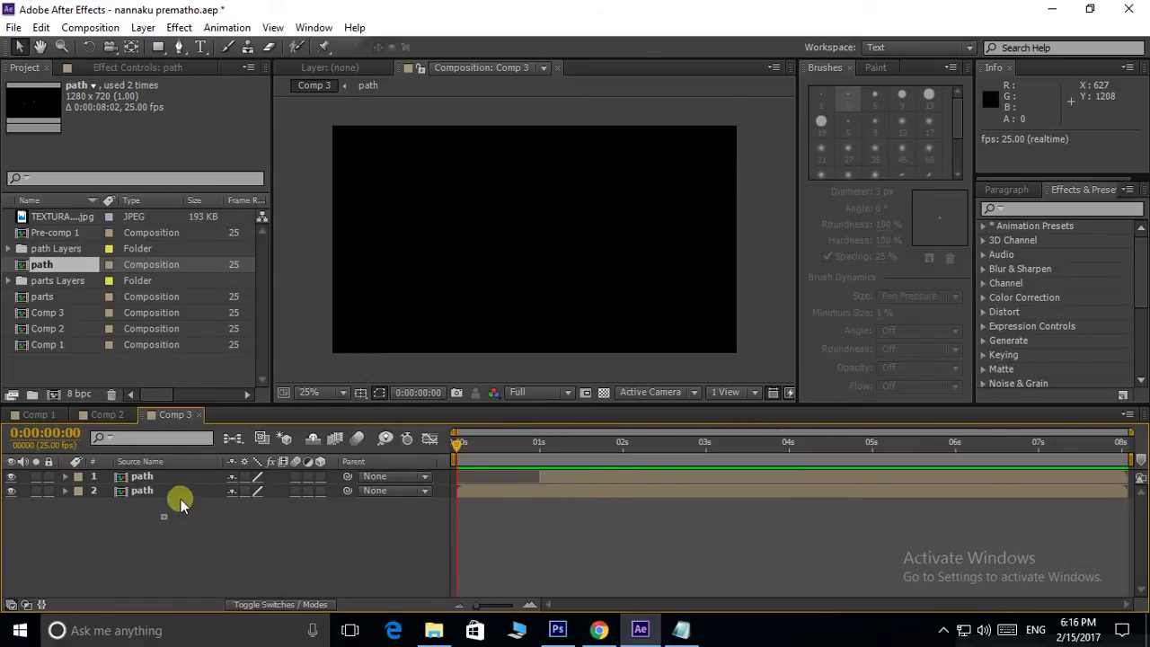
pyautogui.moveTo(181, 500); pyautogui.dragTo(198, 473)
# Precompose both path layers into a single Pre-comp 2
pyautogui.rightClick(154, 483)
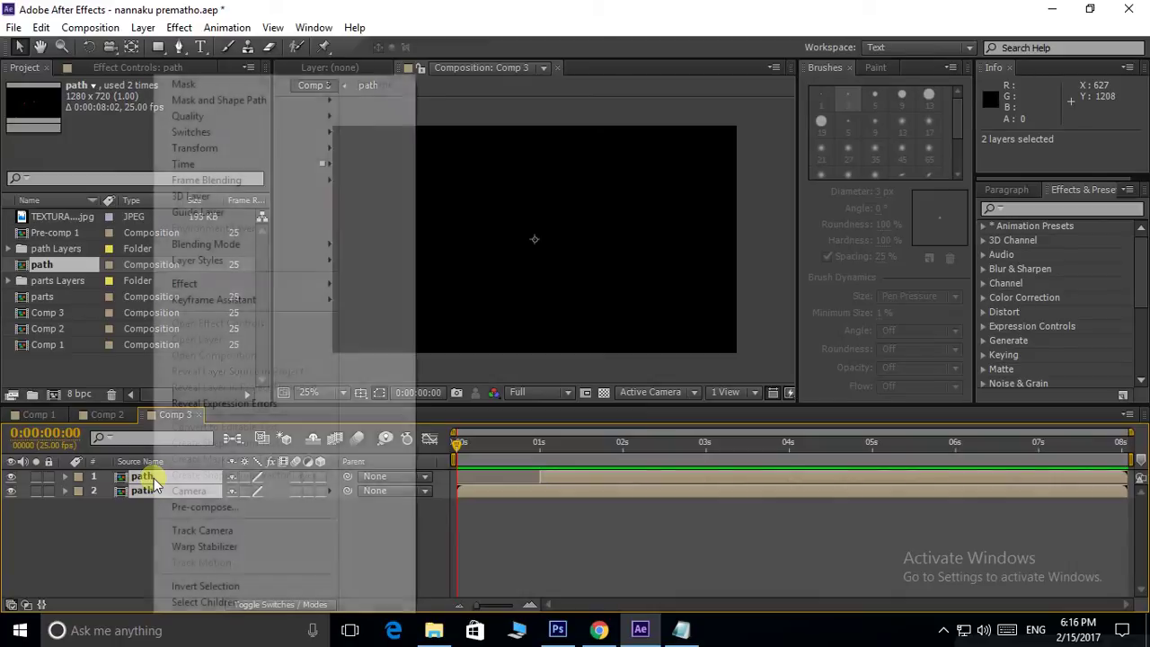
pyautogui.click(186, 510)
pyautogui.click(615, 399)
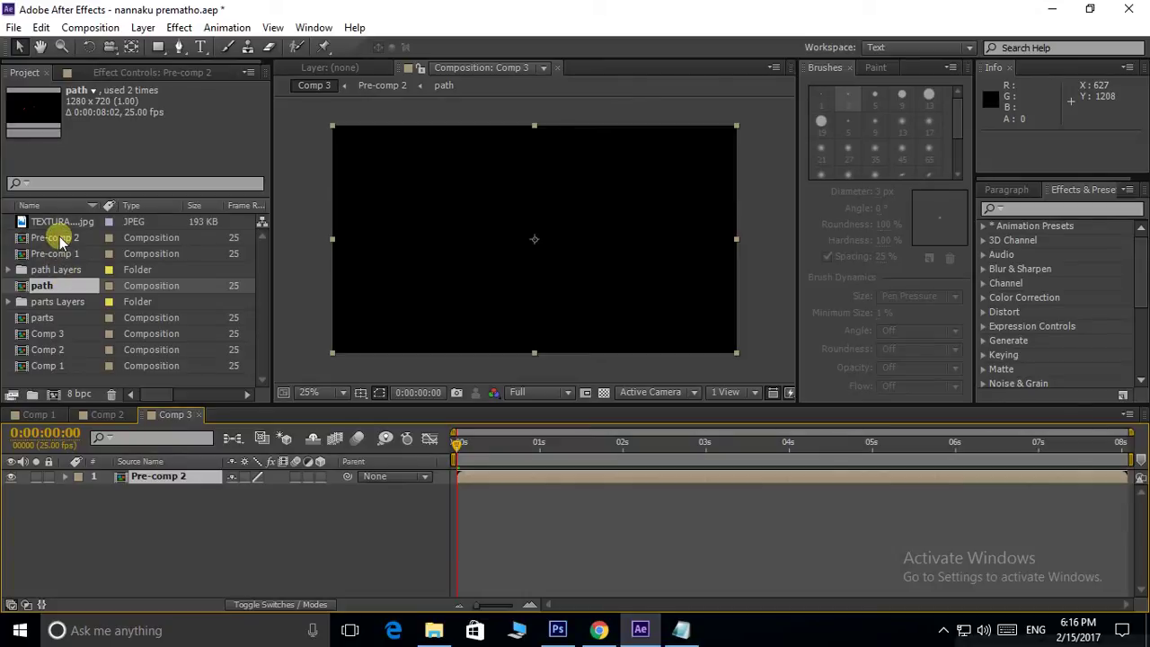
# Add Pre-comp 2 to Comp 1 as the top layer and preview the title
pyautogui.click(39, 414)
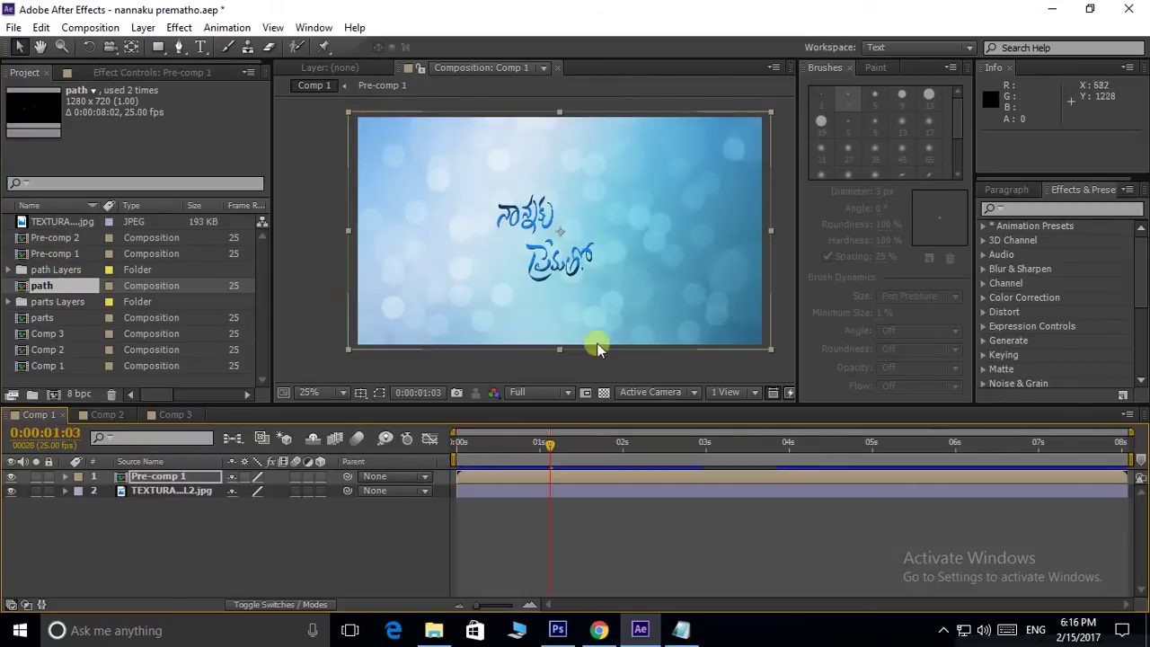
pyautogui.moveTo(54, 237); pyautogui.dragTo(557, 239)
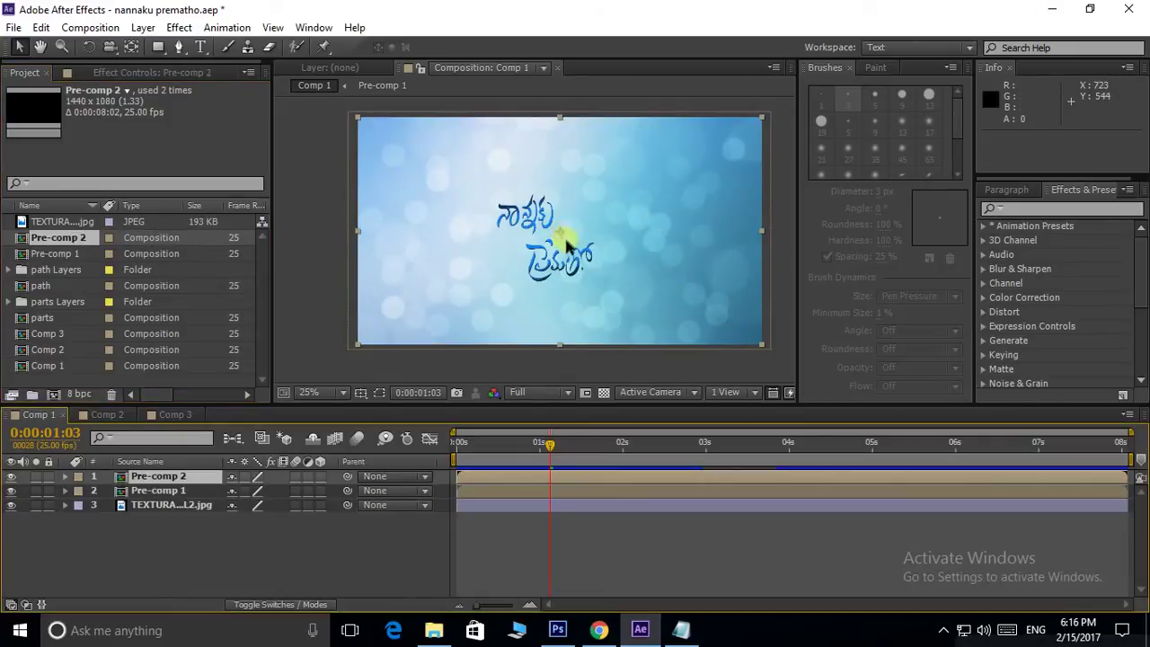
pyautogui.moveTo(547, 440); pyautogui.dragTo(352, 437)
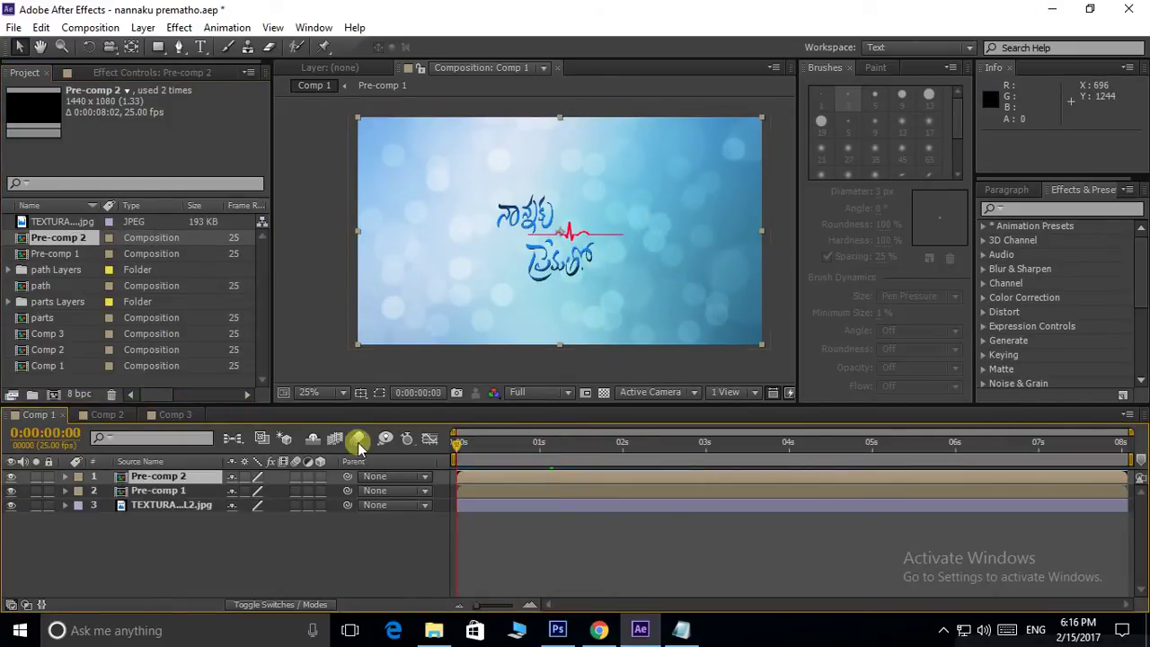
pyautogui.press('space')
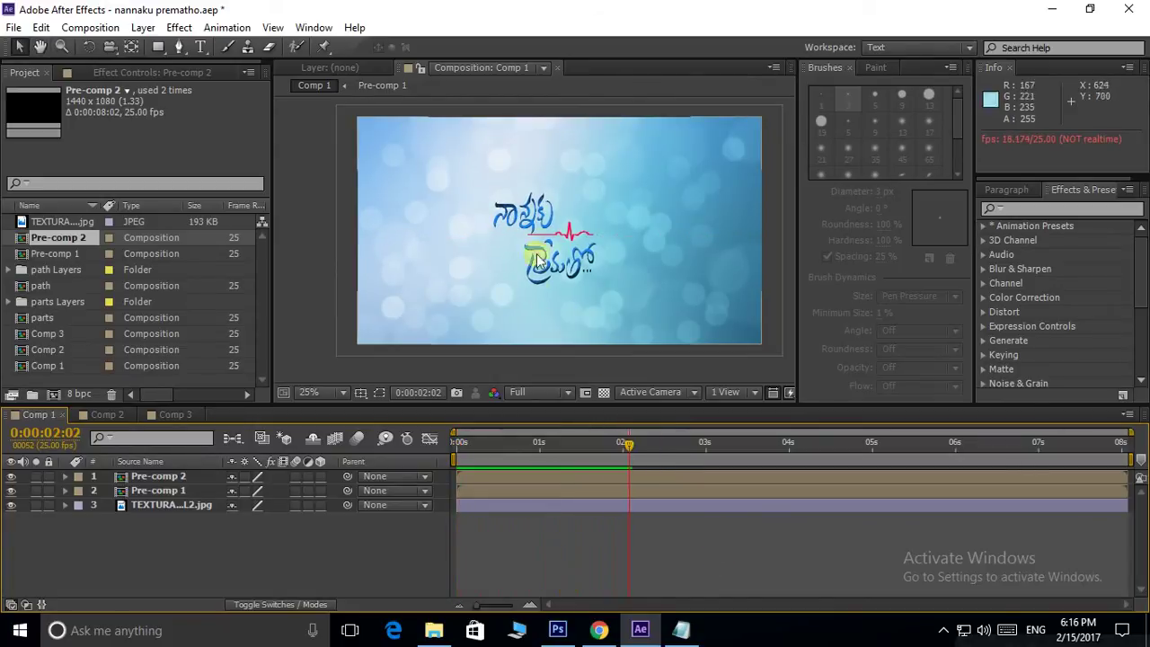
# Slide Pre-comp 2 to start around one second, checking the line at 0:00:02:00
pyautogui.moveTo(626, 444)
pyautogui.mouseDown()
pyautogui.moveTo(535, 458)
pyautogui.moveTo(552, 457)
pyautogui.moveTo(543, 449)
pyautogui.mouseUp()
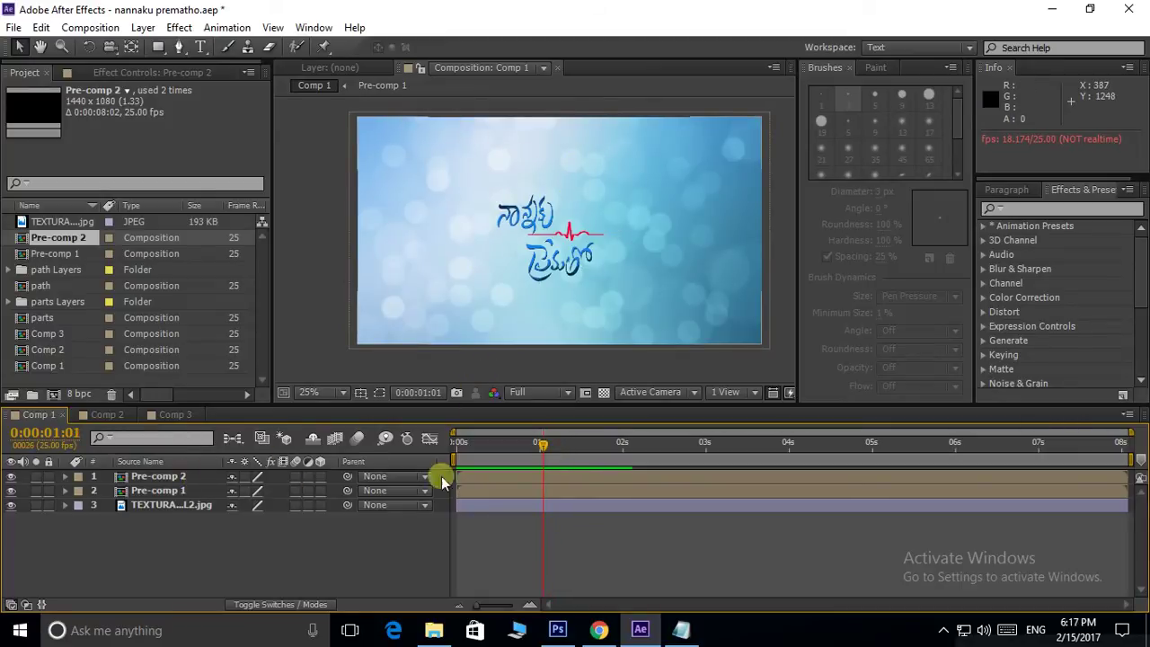
pyautogui.moveTo(531, 476); pyautogui.dragTo(535, 477)
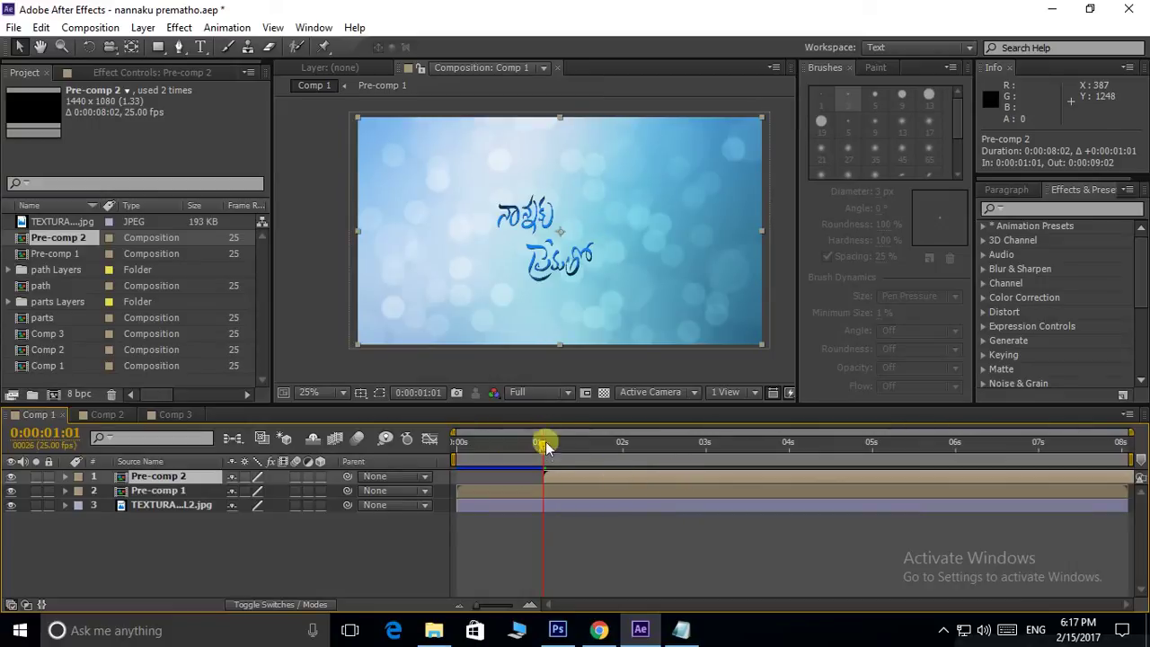
pyautogui.moveTo(543, 442); pyautogui.dragTo(296, 466)
pyautogui.click(648, 569)
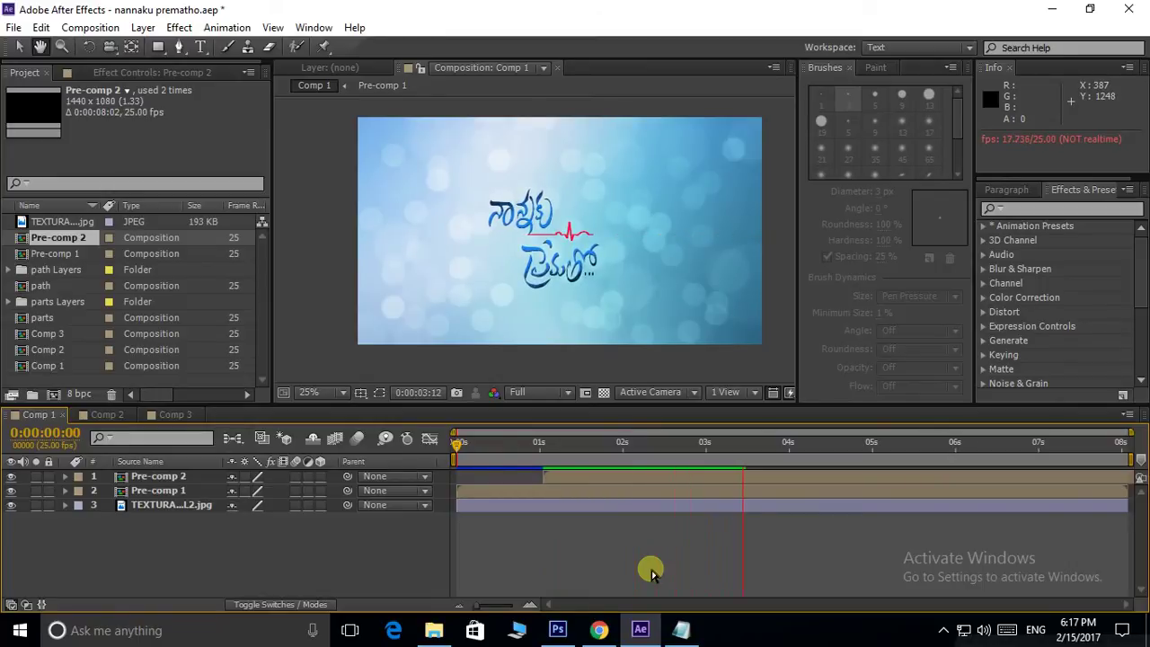
pyautogui.moveTo(752, 445)
pyautogui.mouseDown()
pyautogui.moveTo(617, 445)
pyautogui.moveTo(623, 457)
pyautogui.mouseUp()
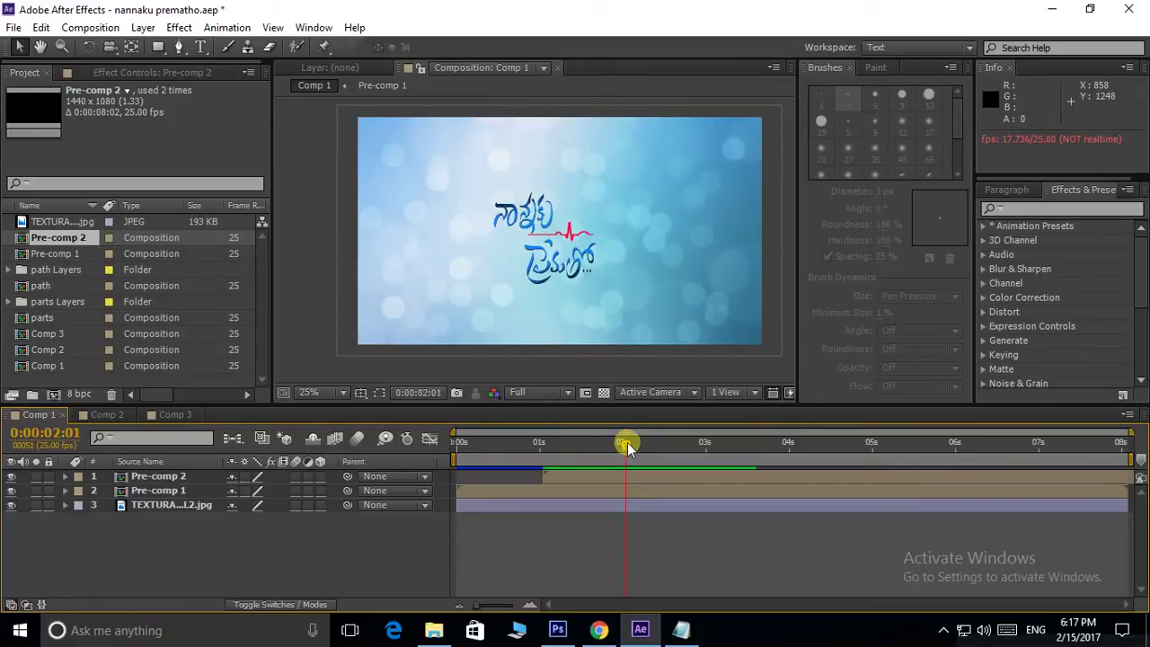
# Key Pre-comp 2's Scale at 100% at 0:00:02:01 and 122% at about 4 seconds
pyautogui.click(615, 478)
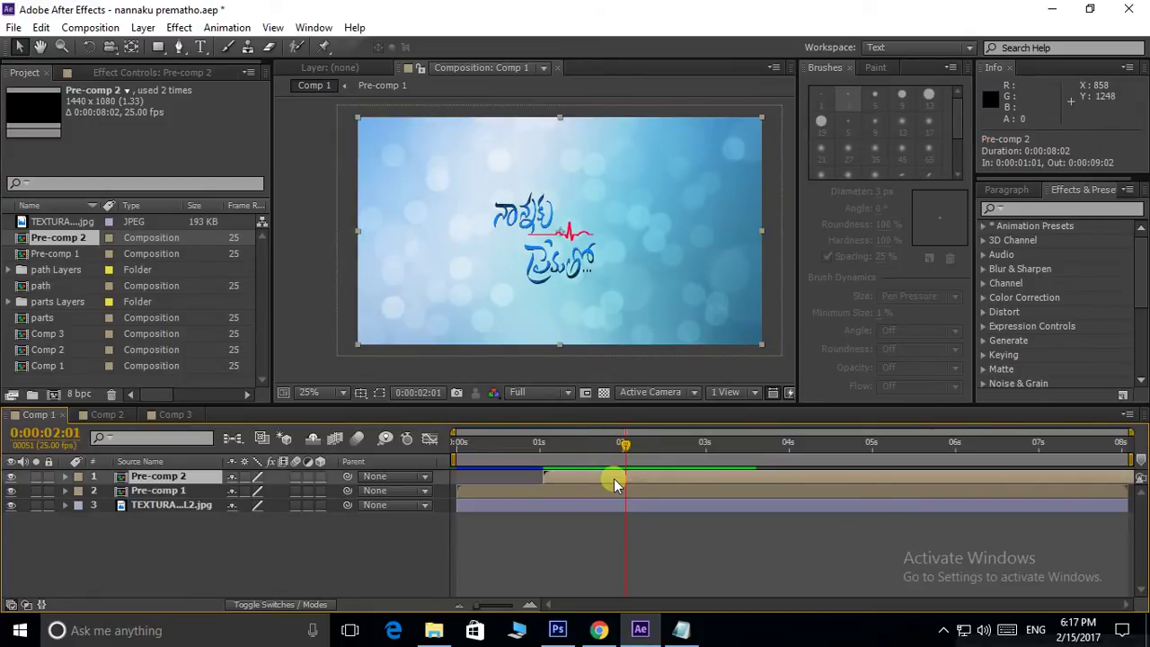
pyautogui.press('s')
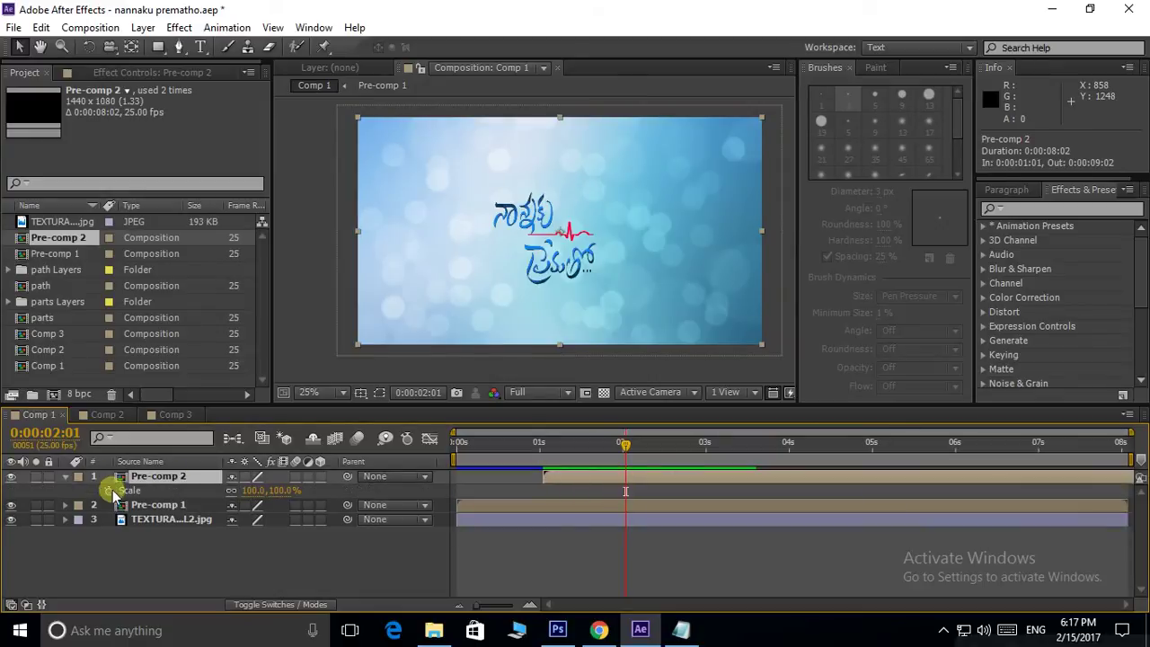
pyautogui.click(108, 490)
pyautogui.moveTo(625, 444); pyautogui.dragTo(761, 471)
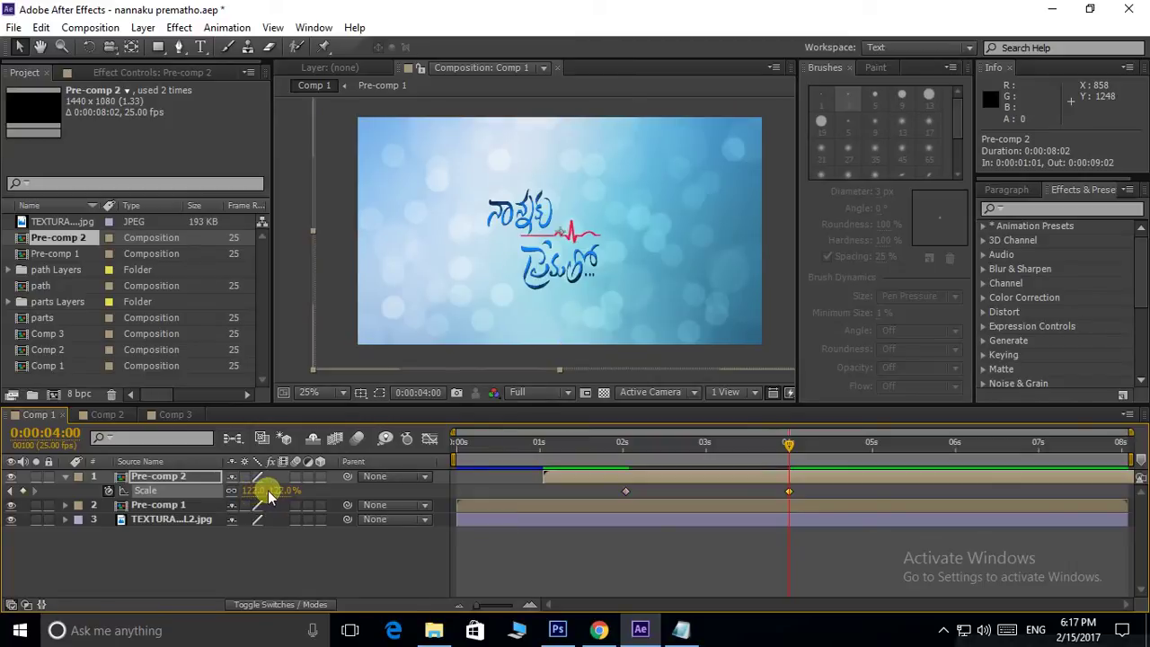
# Preview the Pre-comp 2 scale animation from the start of the composition
pyautogui.moveTo(789, 444); pyautogui.dragTo(460, 444)
pyautogui.press('space')
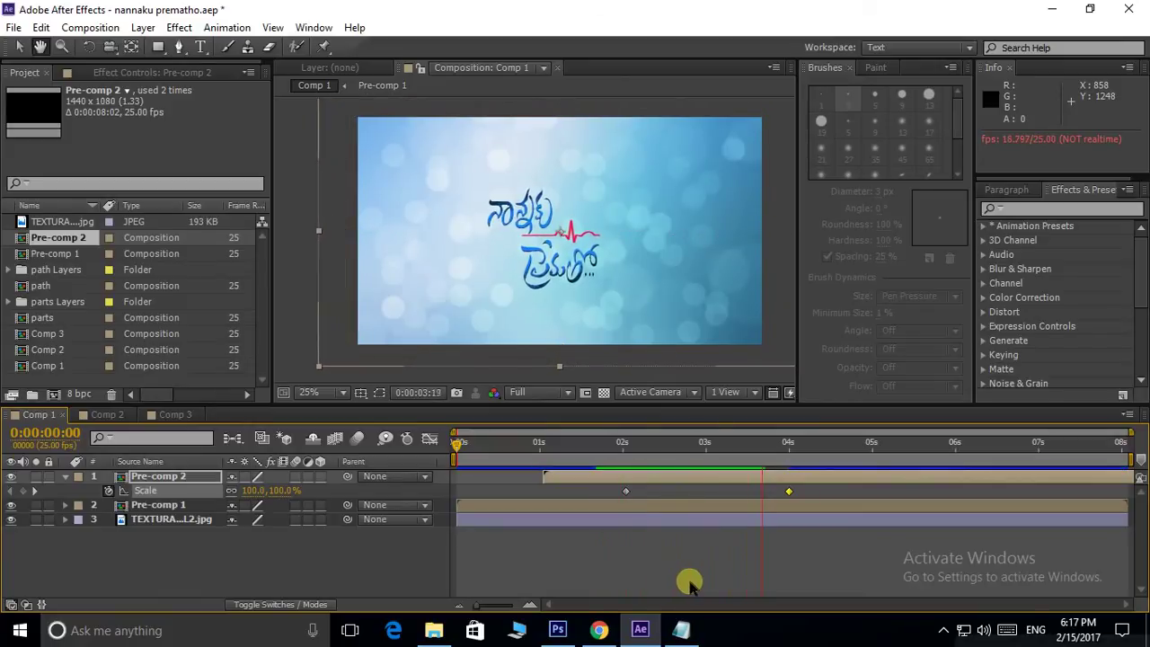
pyautogui.click(806, 479)
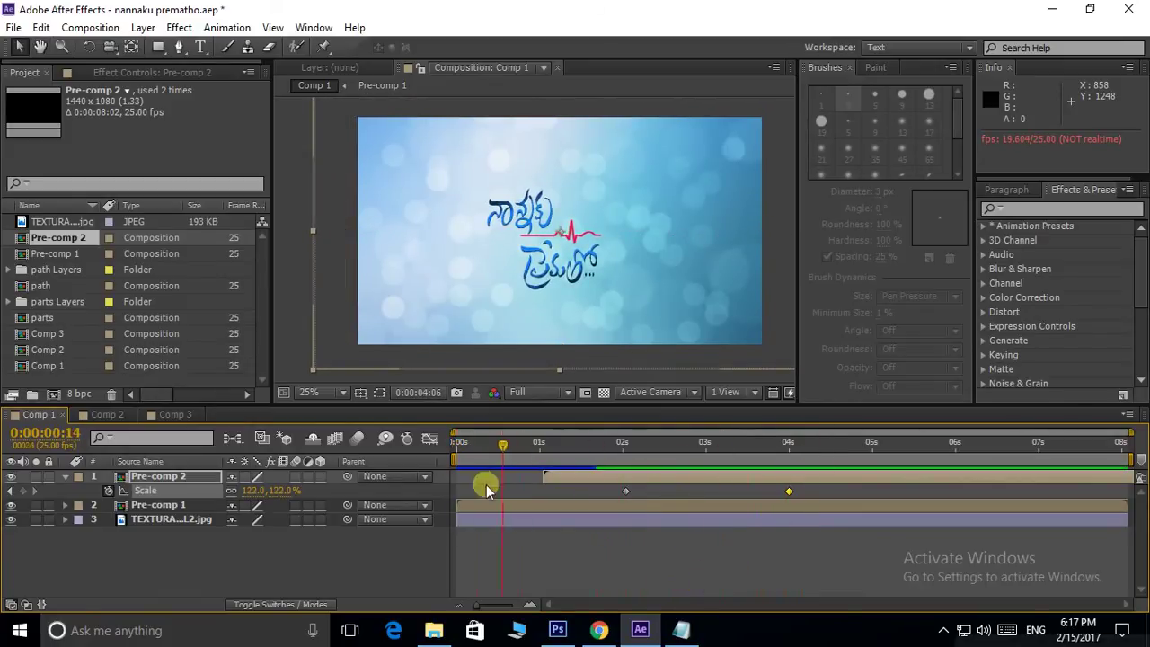
pyautogui.click(74, 373)
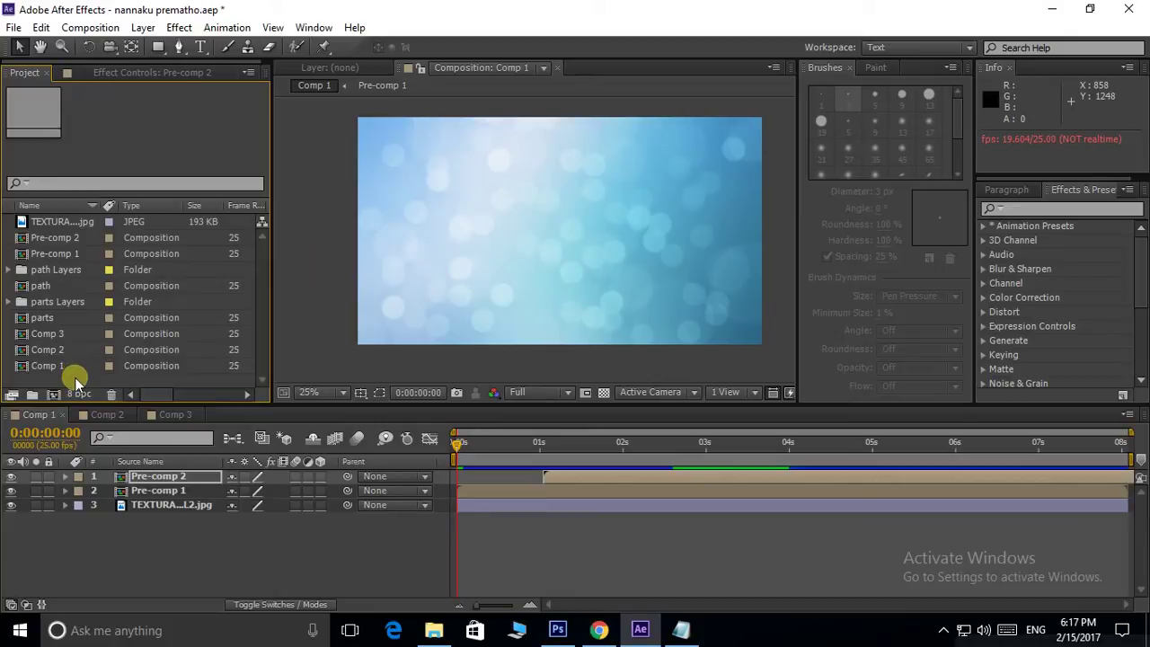
# Import the Nannaku Prematho Theatrical Trailer MP3 into the project
pyautogui.doubleClick(75, 378)
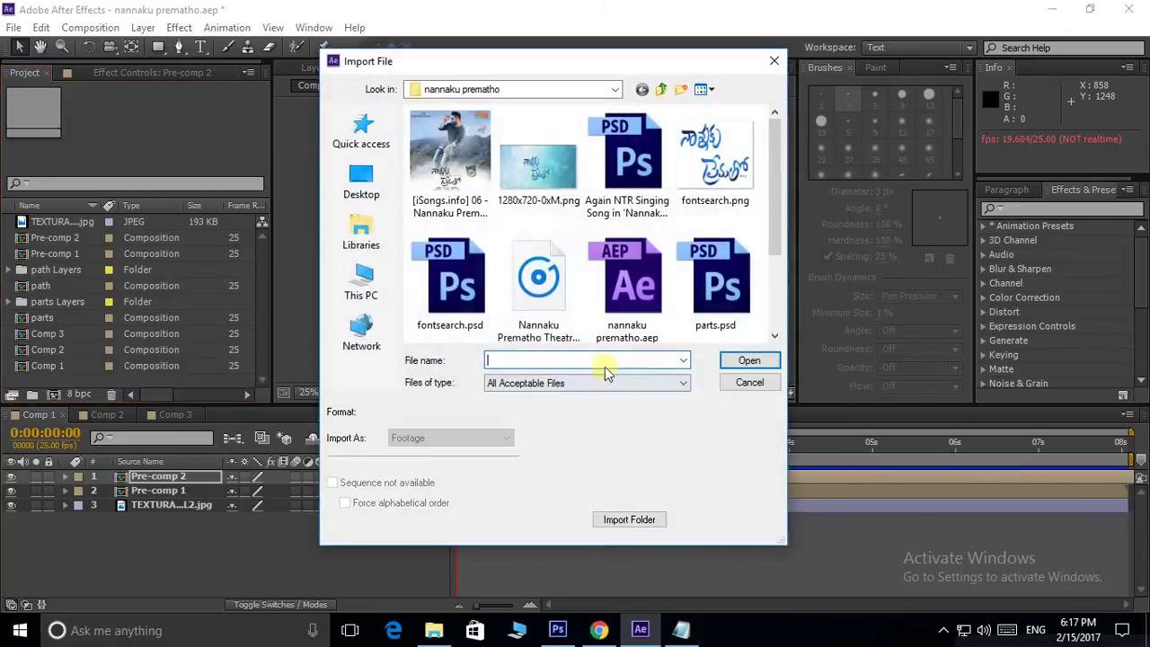
pyautogui.click(538, 283)
pyautogui.click(750, 360)
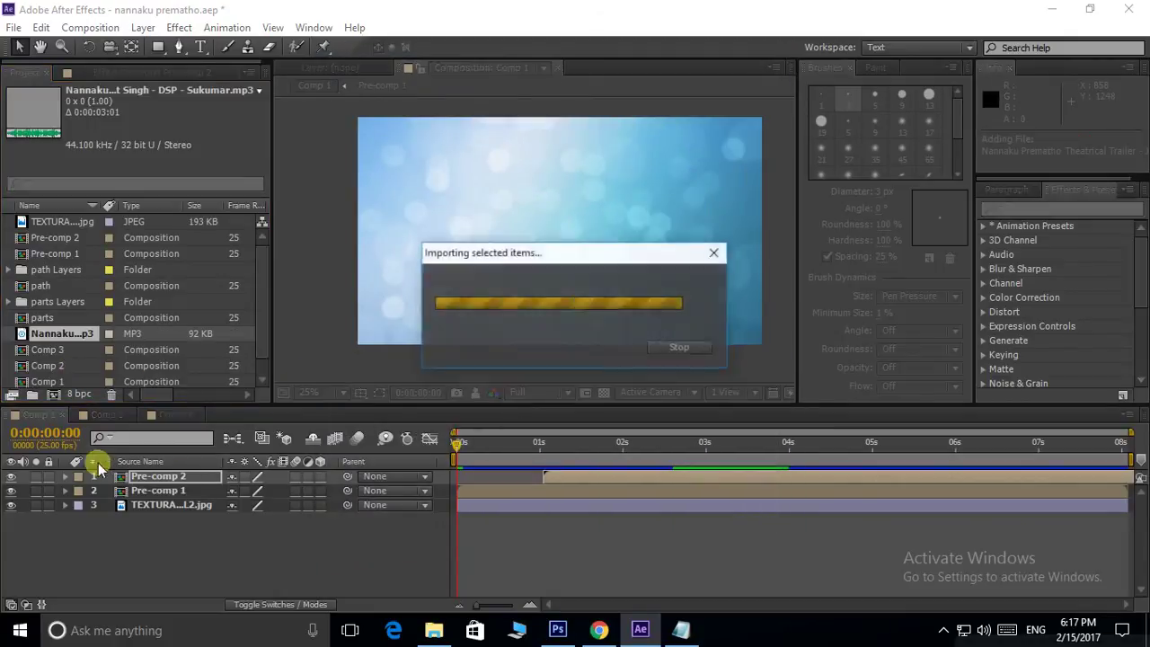
# Add the MP3 to Comp 1 as audio layer 4 and preview it with sound
pyautogui.moveTo(25, 337); pyautogui.dragTo(167, 548)
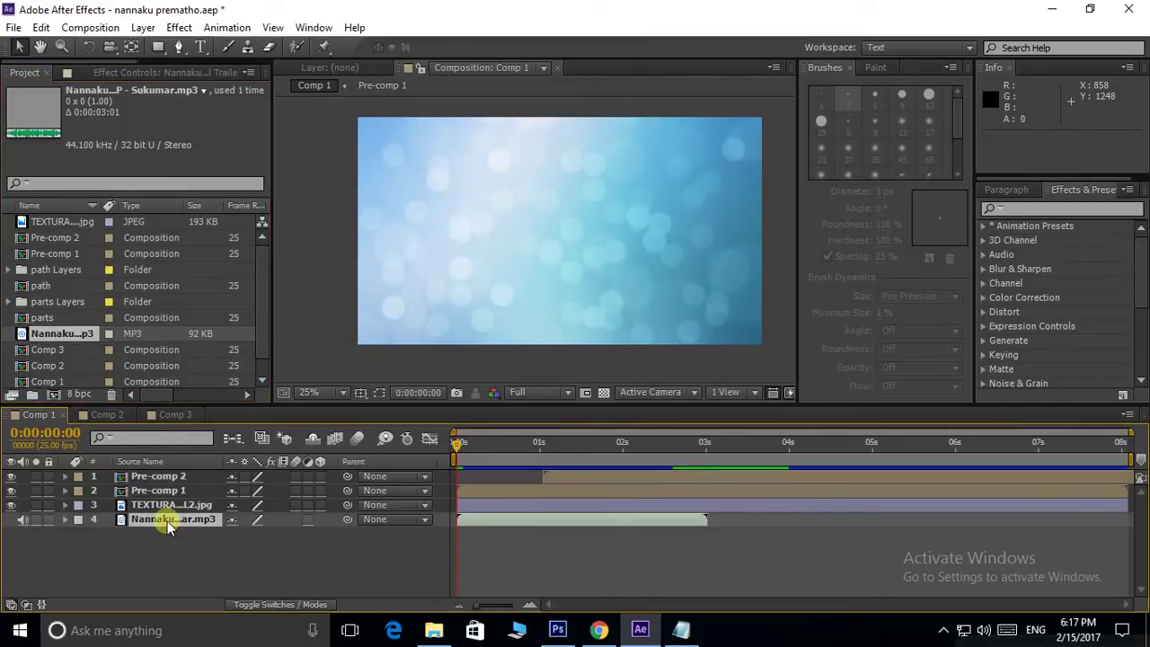
pyautogui.click(168, 526)
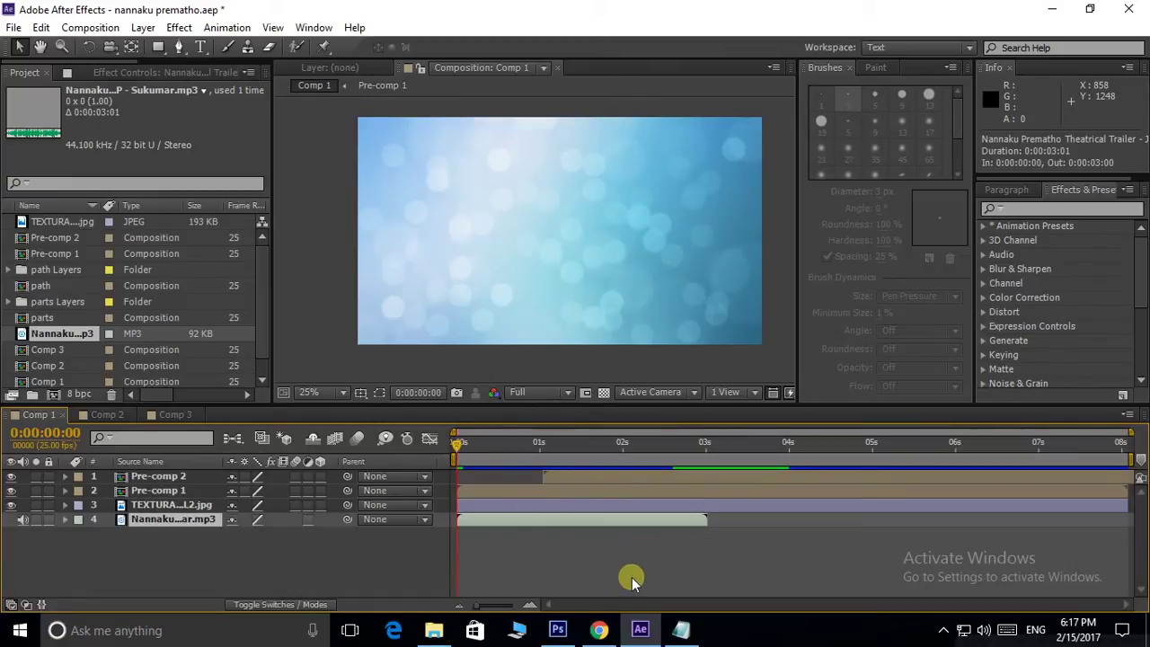
pyautogui.press('KP_0')
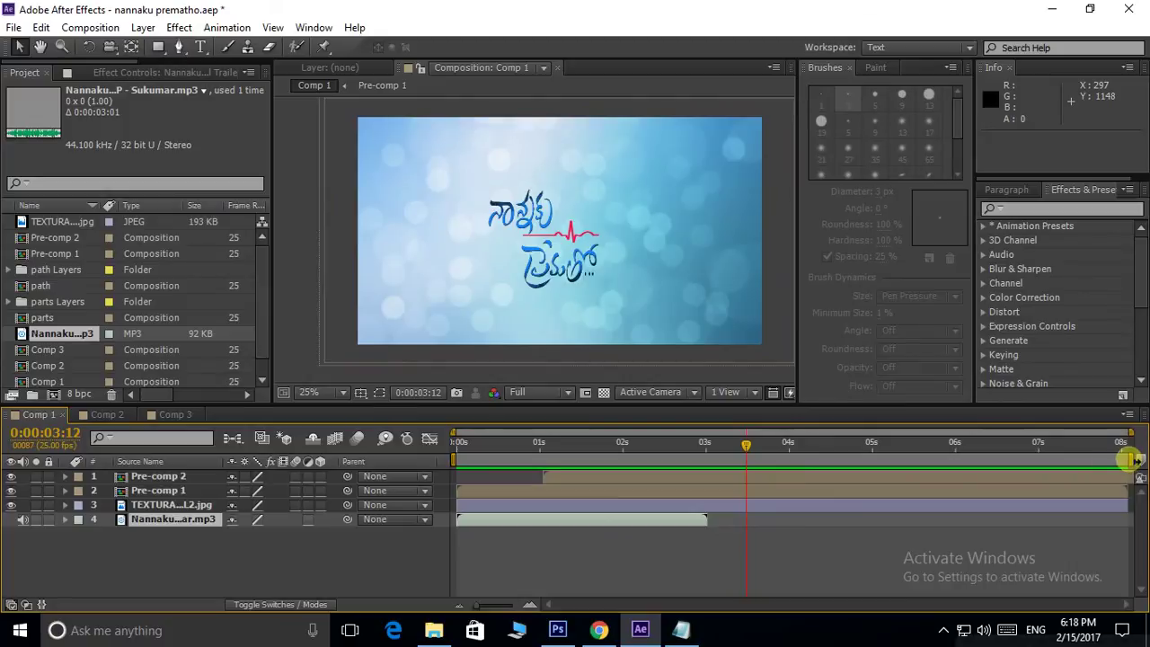
# Trim Comp 1 to a work area ending at 0:00:03:12
pyautogui.moveTo(1130, 460); pyautogui.dragTo(753, 469)
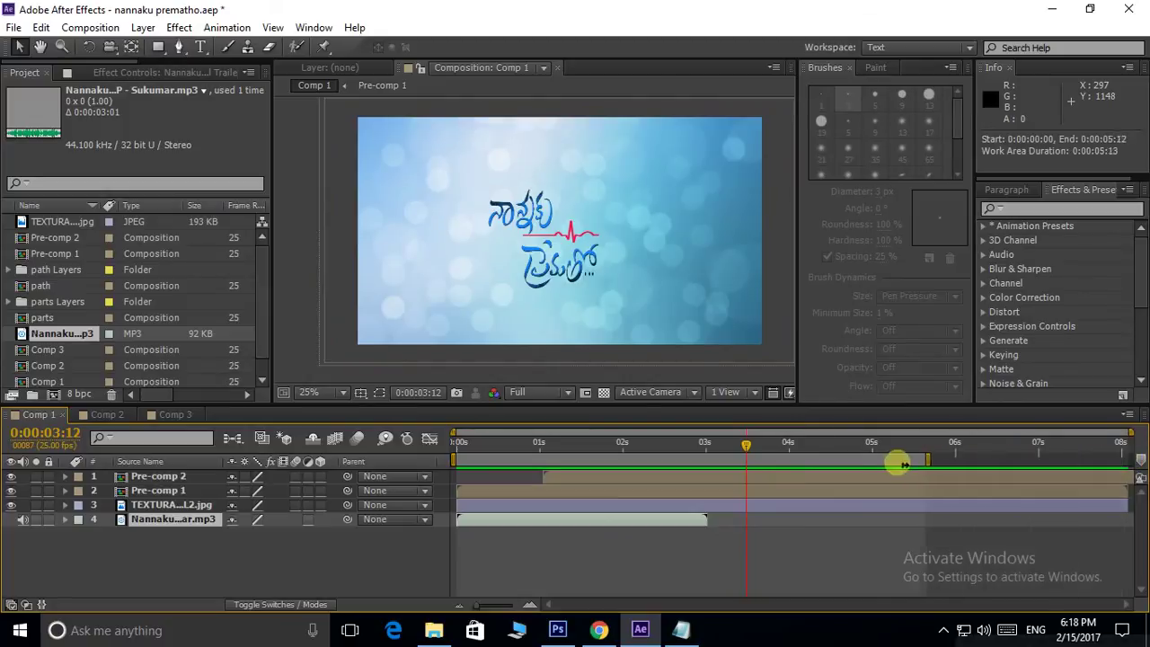
pyautogui.rightClick(601, 463)
pyautogui.click(637, 512)
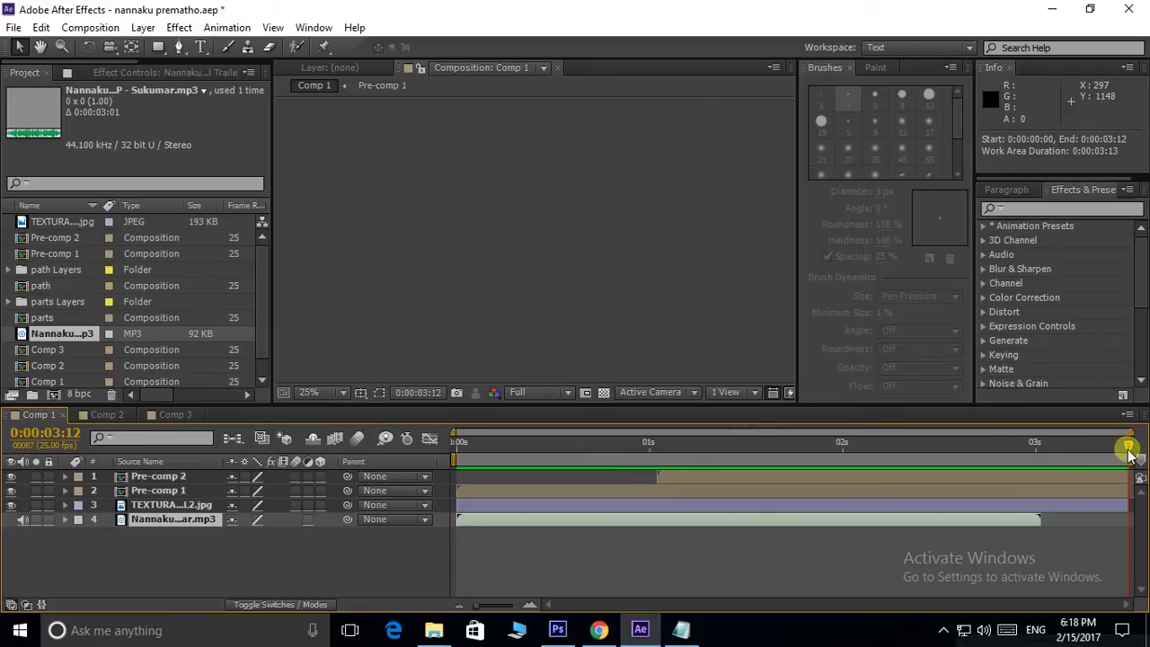
# Play the finished title full-screen from the start, then scrub to 0:00:01:09
pyautogui.press('Home')
pyautogui.press('`')
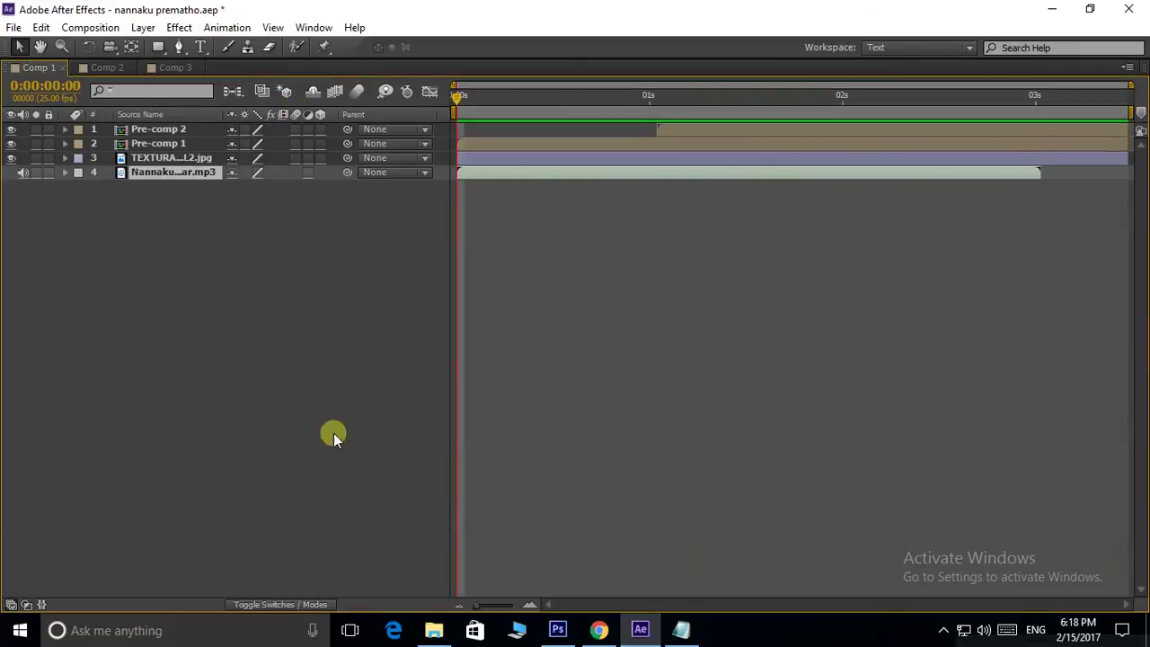
pyautogui.press('`')
pyautogui.press('`')
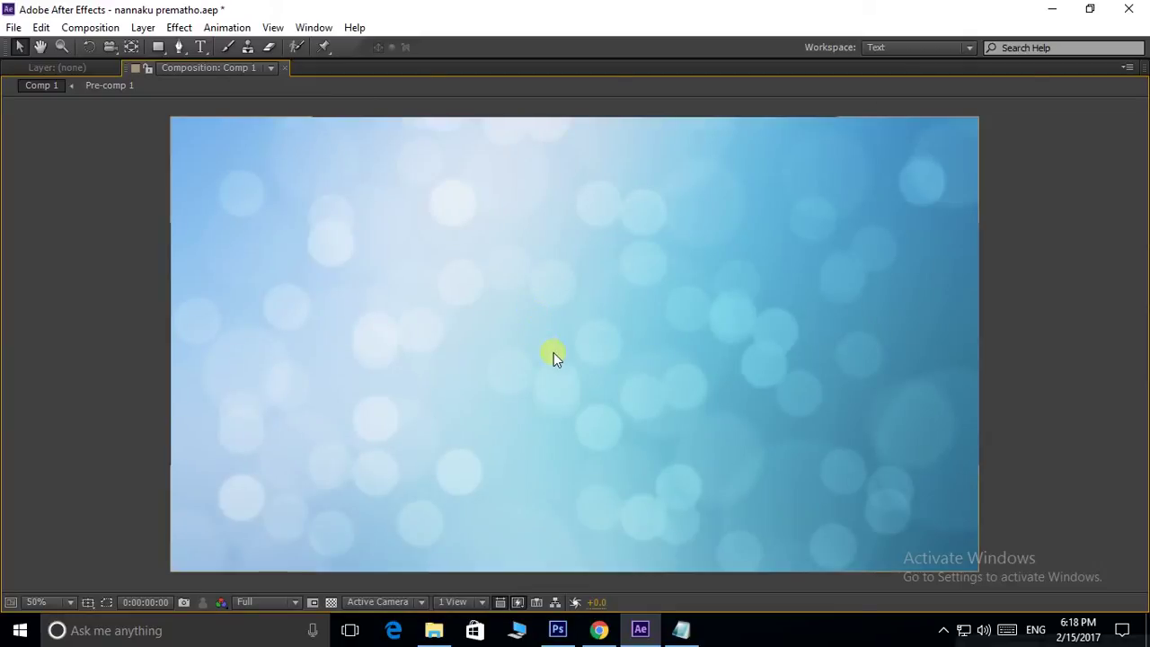
pyautogui.press('space')
pyautogui.press('`')
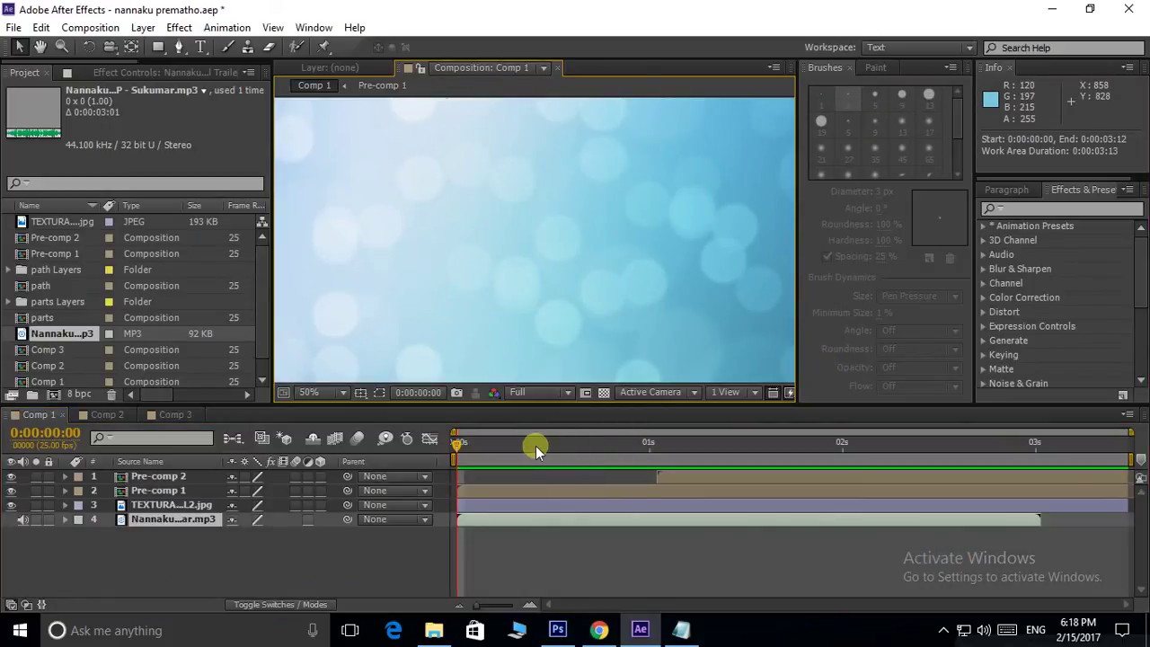
pyautogui.moveTo(583, 442); pyautogui.dragTo(635, 443)
pyautogui.click(718, 446)
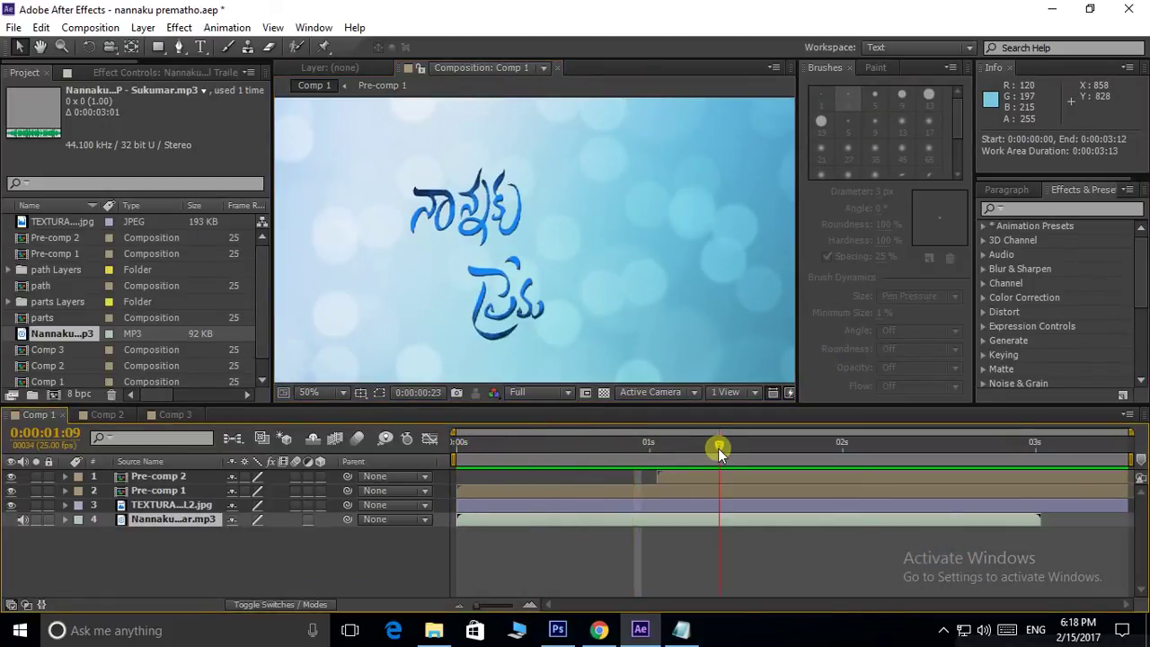